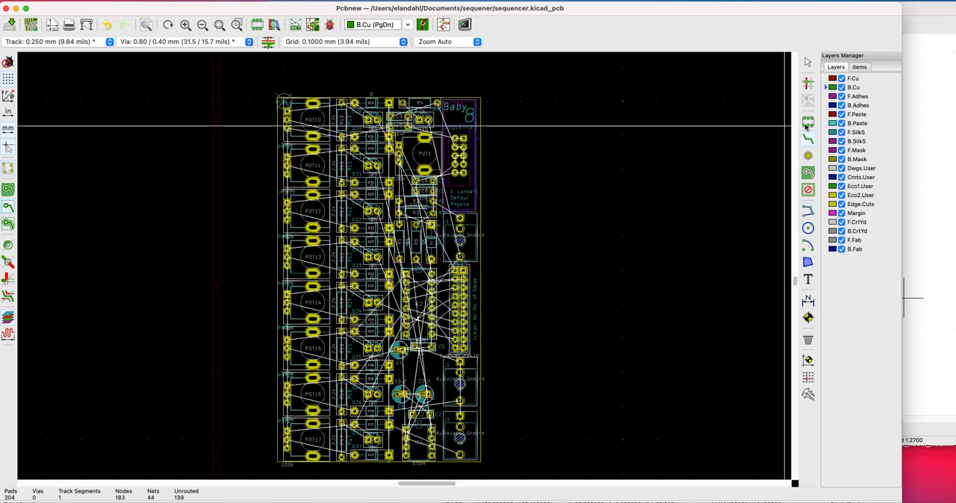
Route B.Cu tracks on the power header, joining GND pad 3 to pad 4 and pad 3 to pad 5
{"action": "left_click", "coordinate": [811, 143]}
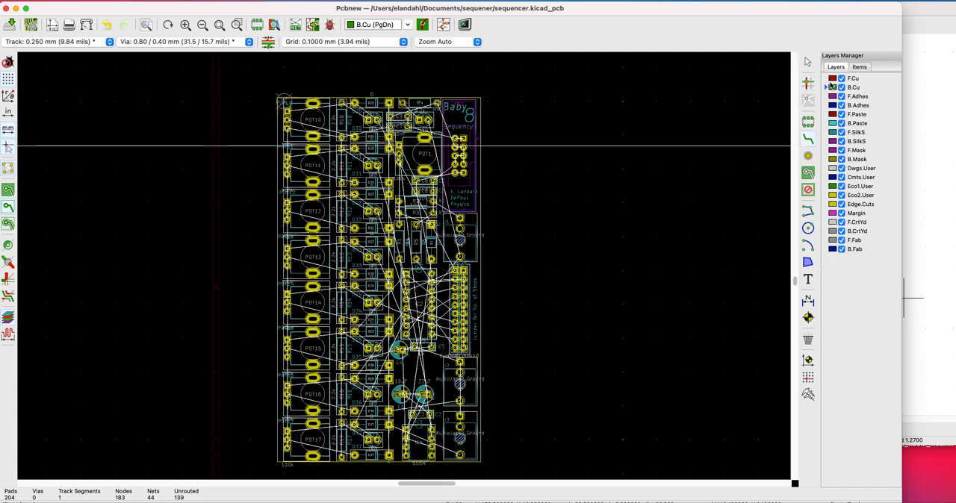
{"action": "left_click", "coordinate": [808, 141]}
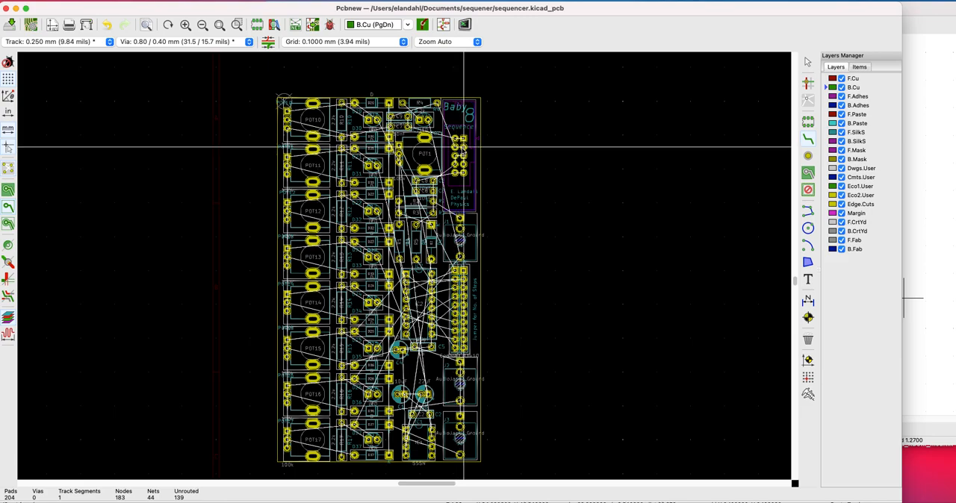
{"action": "left_click", "coordinate": [462, 148]}
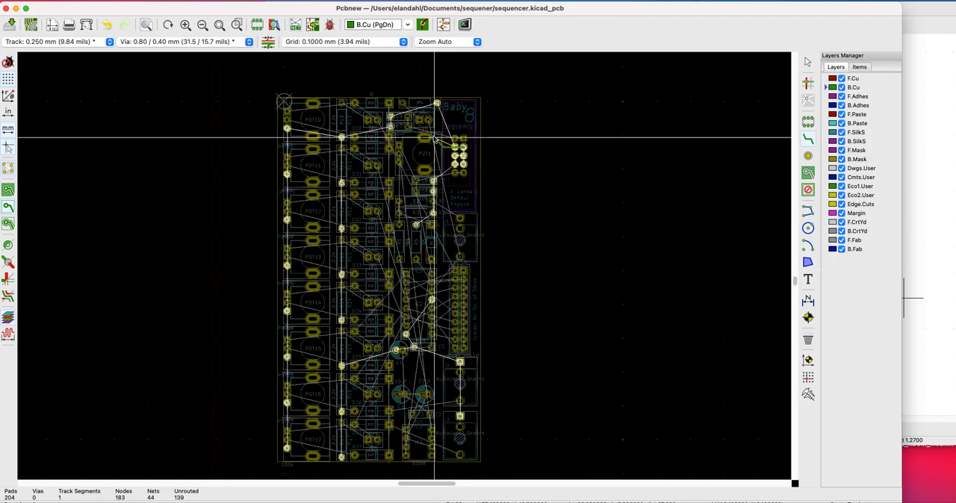
{"action": "scroll", "coordinate": [441, 120], "scroll_direction": "up", "scroll_amount": 2}
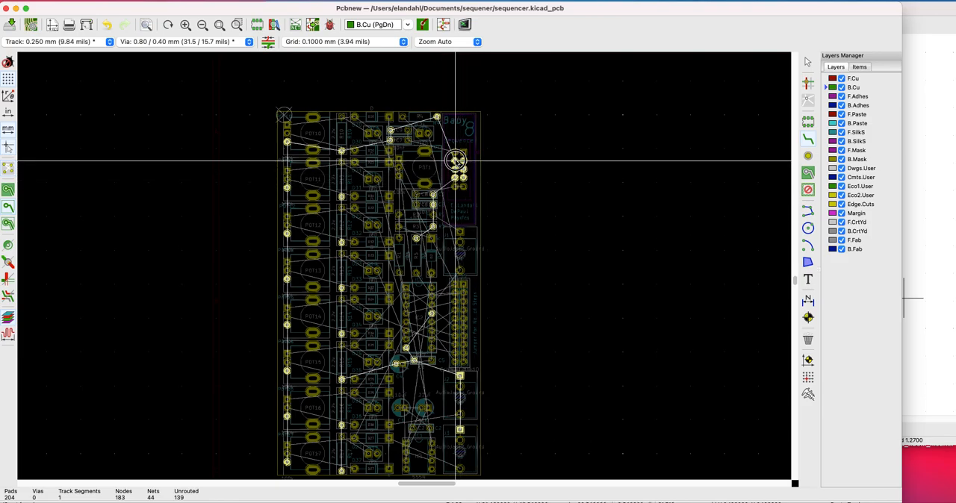
{"action": "left_click", "coordinate": [455, 160]}
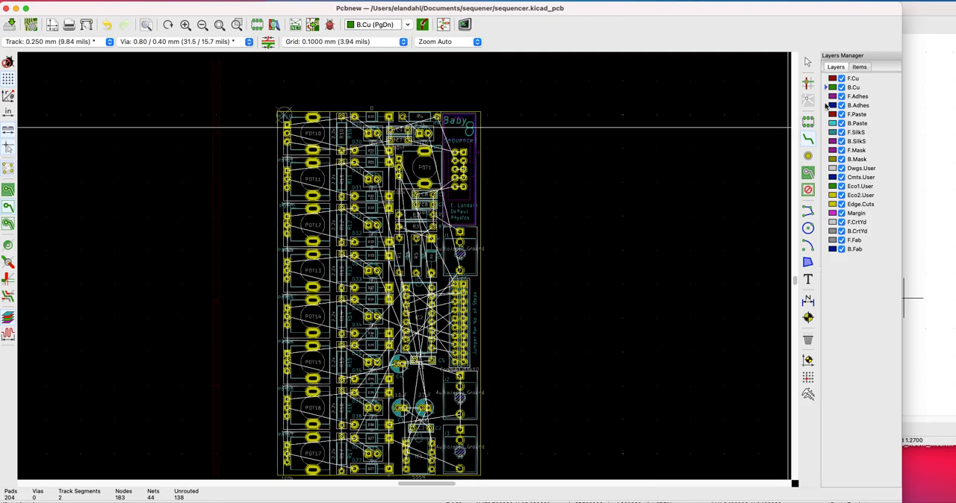
{"action": "left_click", "coordinate": [464, 160]}
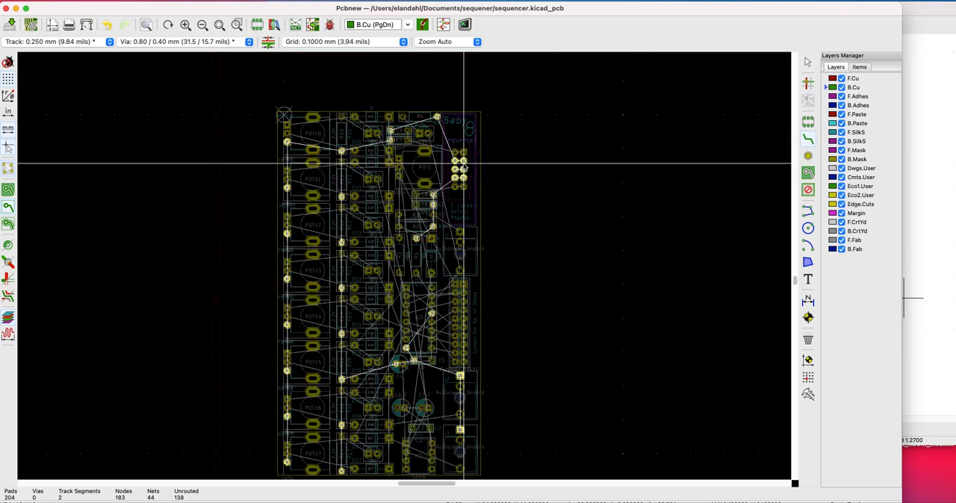
{"action": "left_click", "coordinate": [463, 168]}
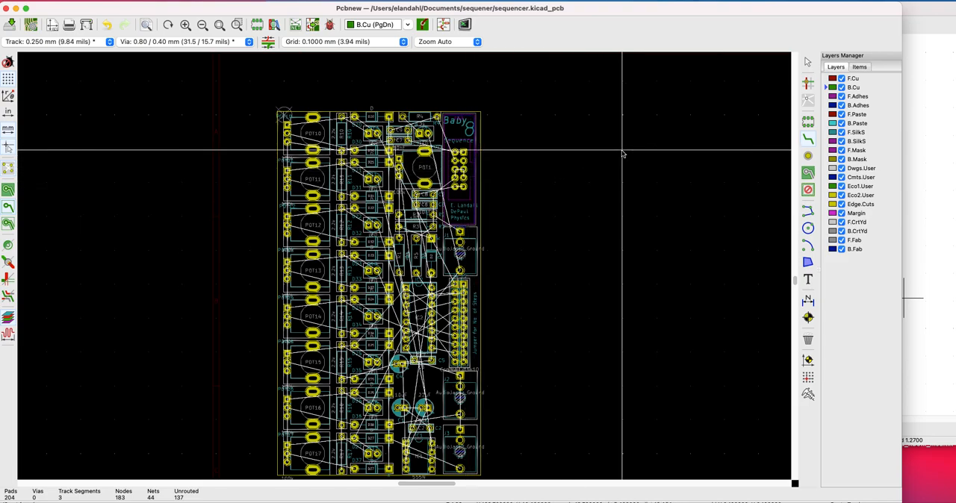
Route B.Cu tracks joining the power header's GND pads 5 to 6, 5 to 7 and 6 to 8
{"action": "left_click", "coordinate": [464, 170]}
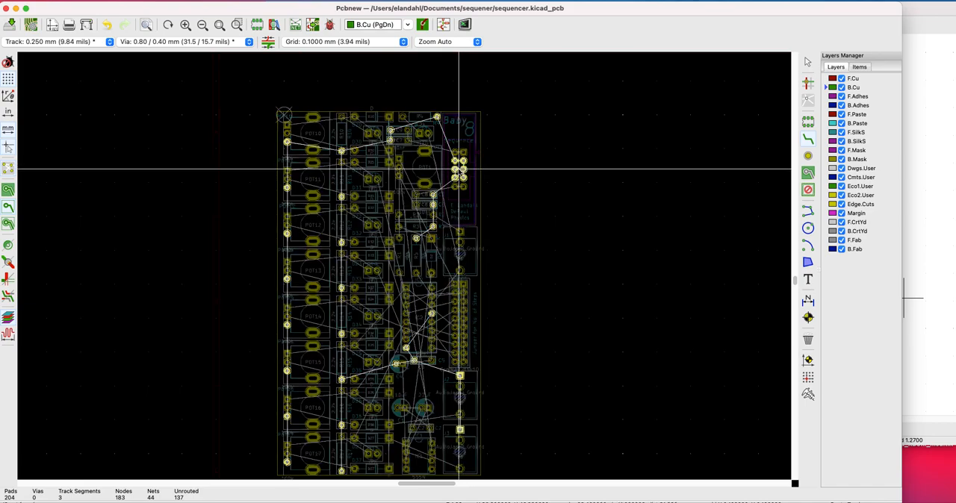
{"action": "left_click", "coordinate": [454, 170]}
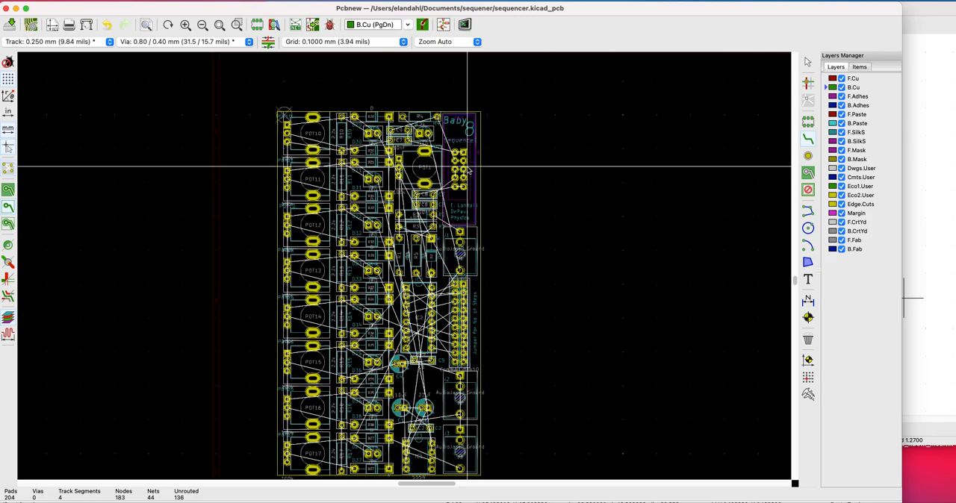
{"action": "left_click", "coordinate": [464, 170]}
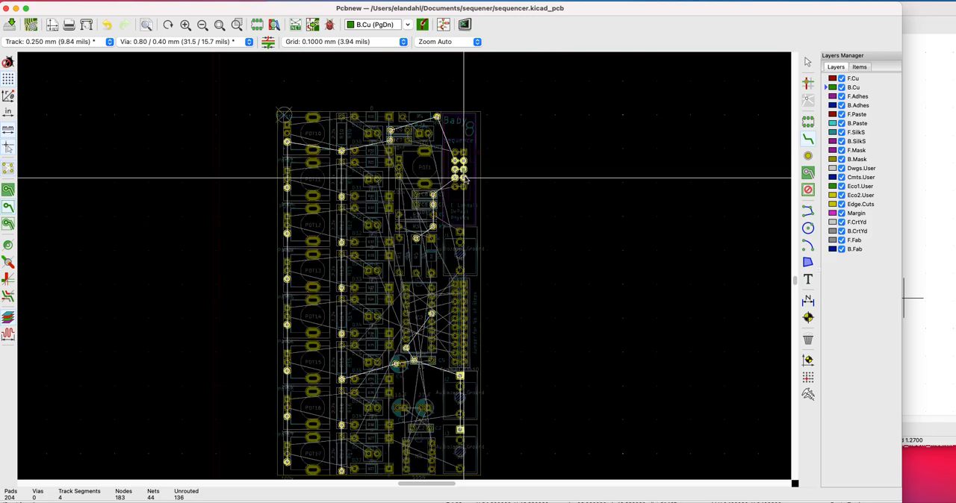
{"action": "left_click", "coordinate": [464, 177]}
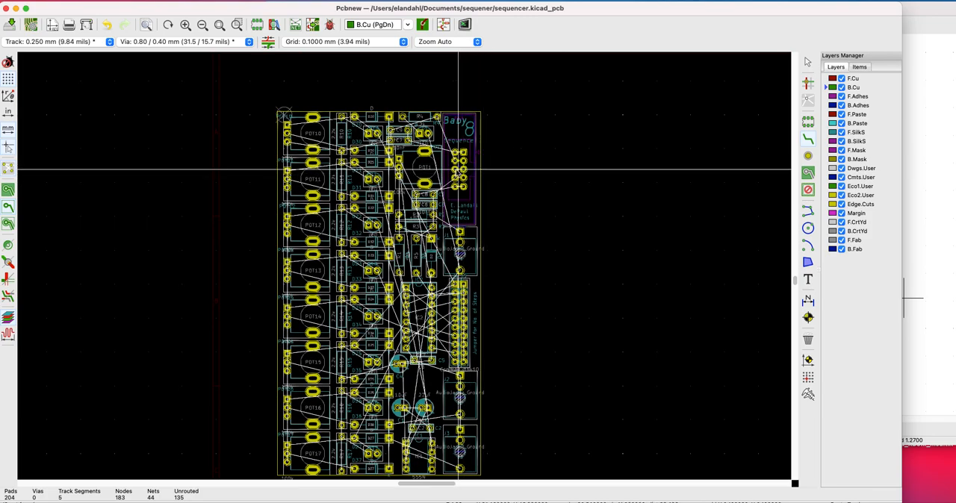
{"action": "left_click", "coordinate": [455, 171]}
{"action": "left_click", "coordinate": [453, 177]}
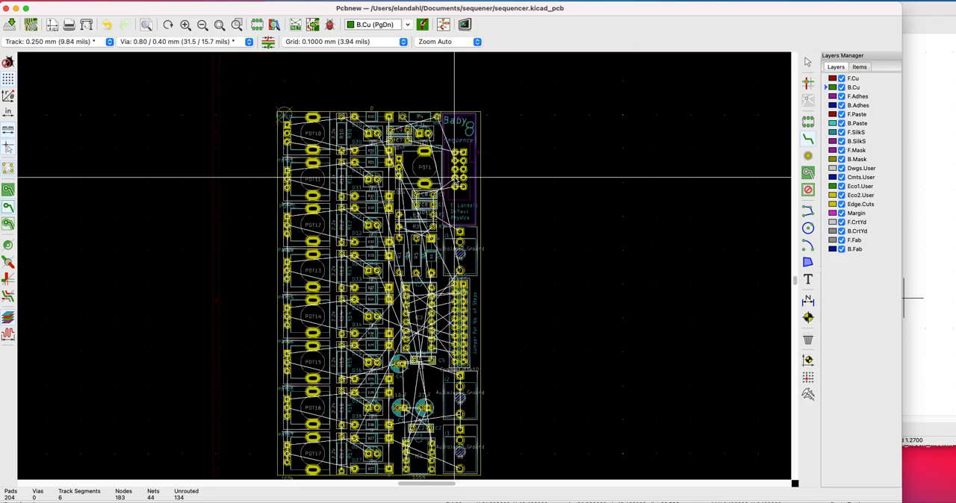
Route the GND track from power header pad 8 to the GND pad of C8 and on to C6's GND pad
{"action": "scroll", "coordinate": [404, 266], "scroll_direction": "up", "scroll_amount": 5}
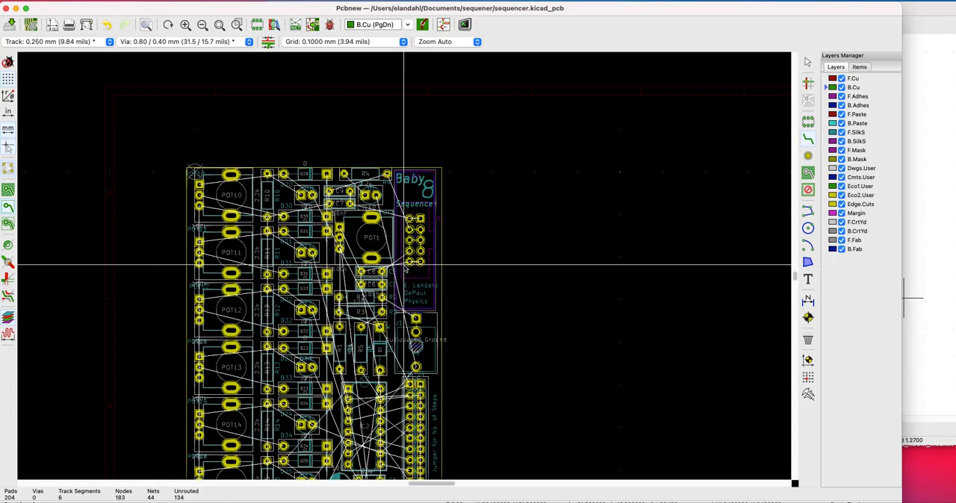
{"action": "scroll", "coordinate": [404, 266], "scroll_direction": "up", "scroll_amount": 3}
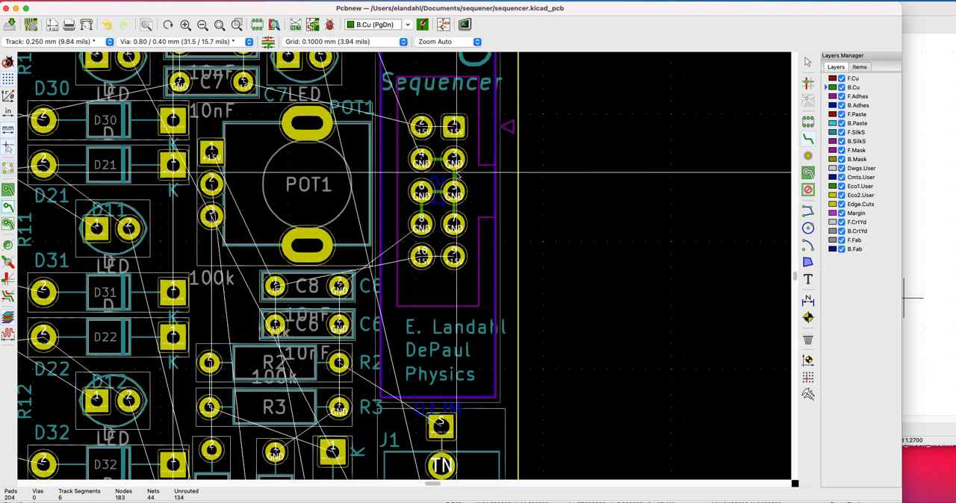
{"action": "left_click", "coordinate": [406, 239]}
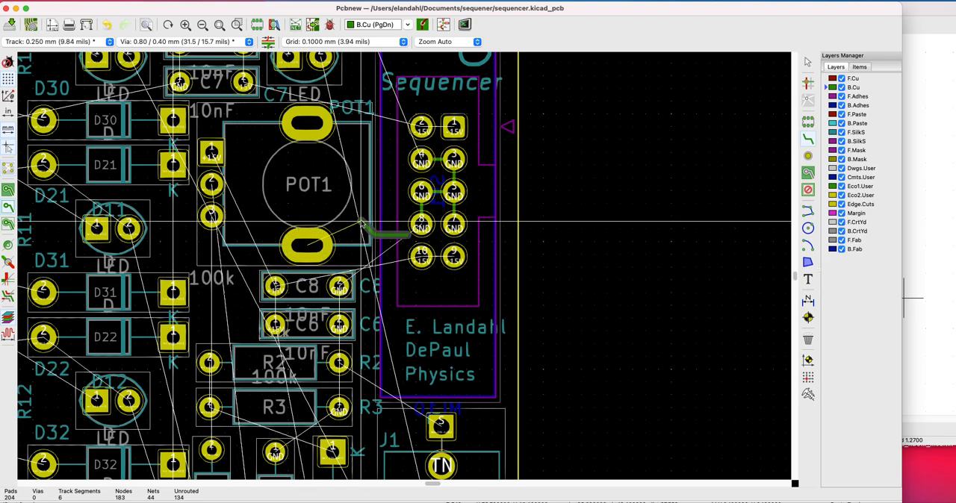
{"action": "left_click", "coordinate": [424, 233]}
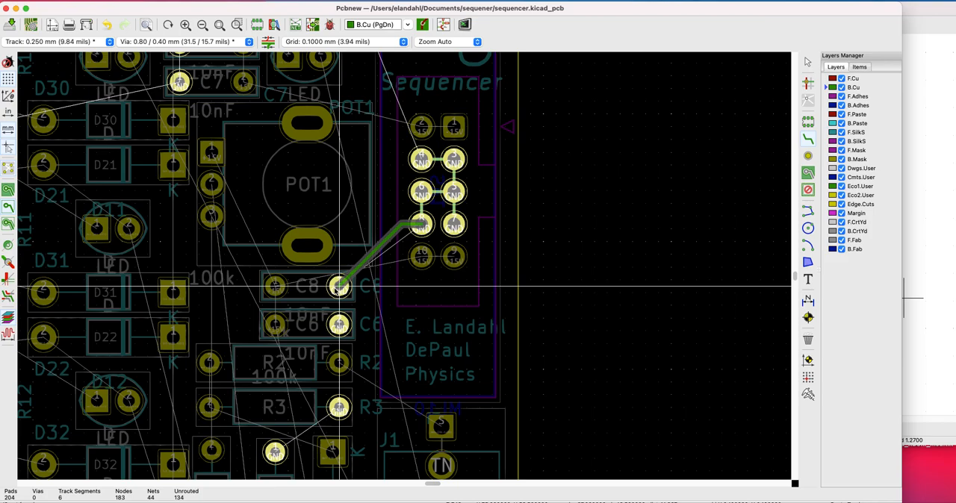
{"action": "left_click", "coordinate": [338, 286]}
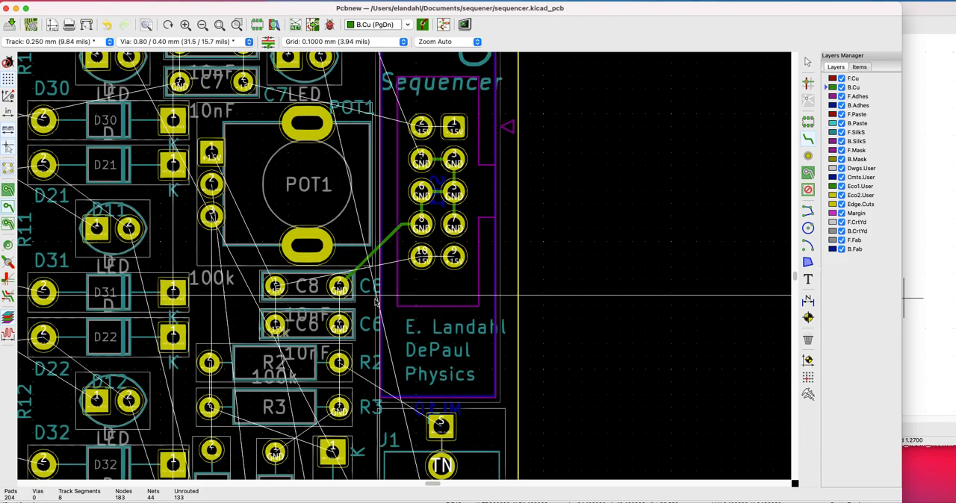
{"action": "left_click", "coordinate": [339, 289]}
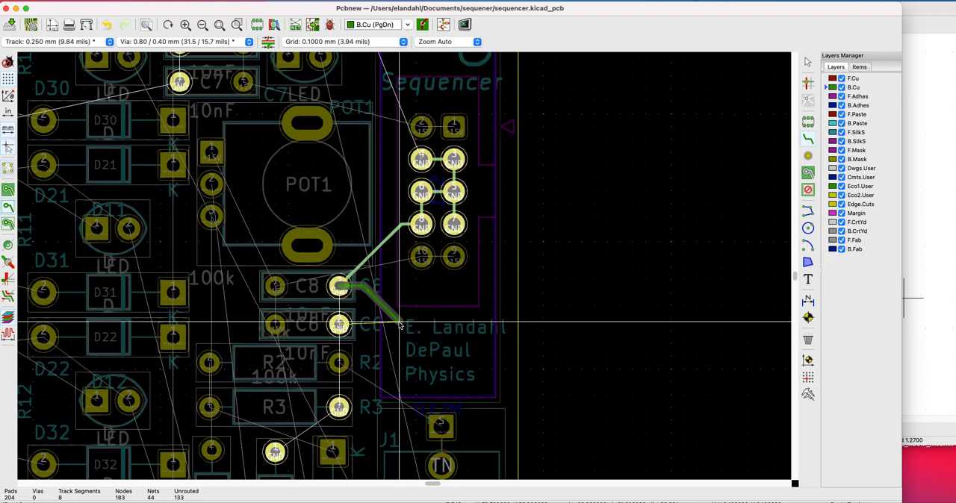
{"action": "left_click", "coordinate": [339, 325]}
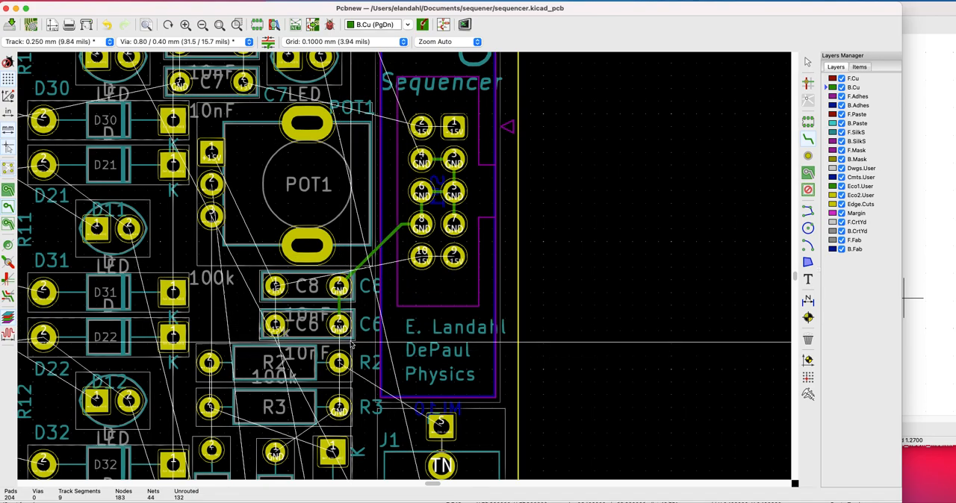
Route the GND track from C6's GND pad to the upper pad of R5 and on to R3's GND pad
{"action": "left_click", "coordinate": [342, 329]}
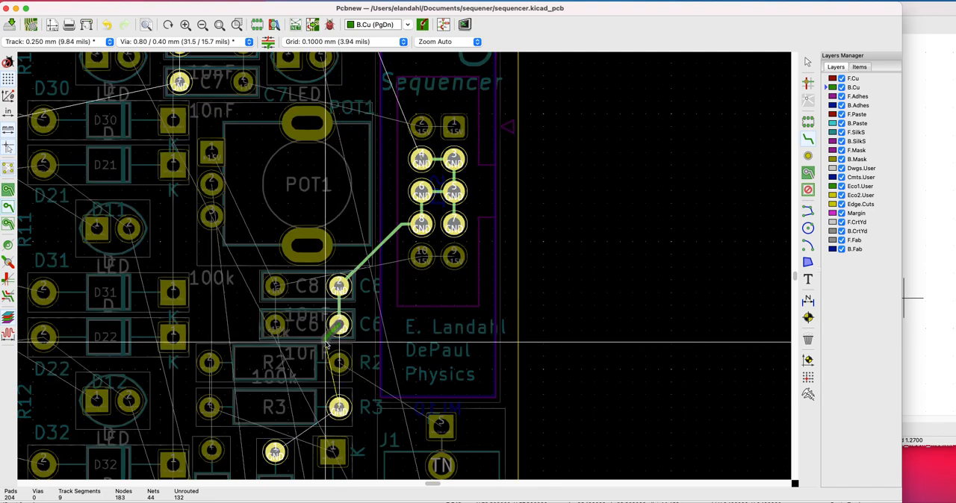
{"action": "scroll", "coordinate": [332, 403], "scroll_direction": "down", "scroll_amount": 3}
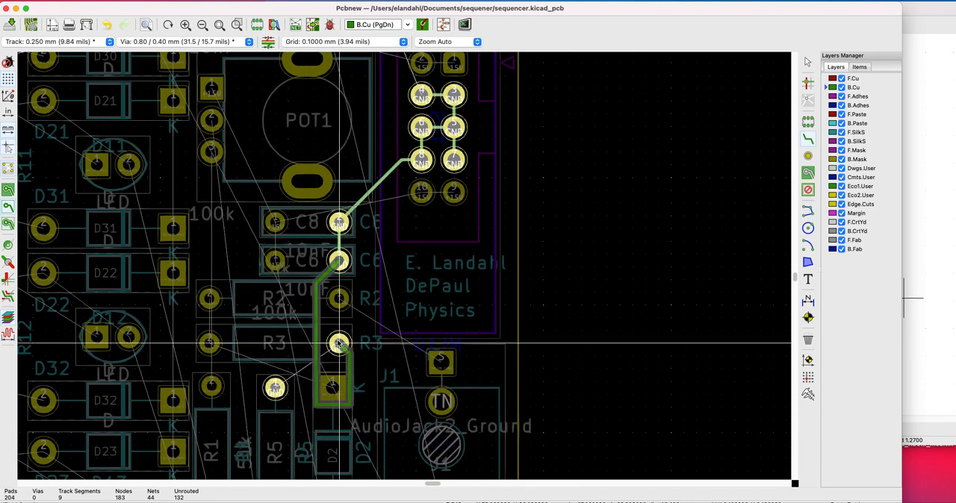
{"action": "left_click", "coordinate": [276, 390]}
{"action": "left_click", "coordinate": [274, 389]}
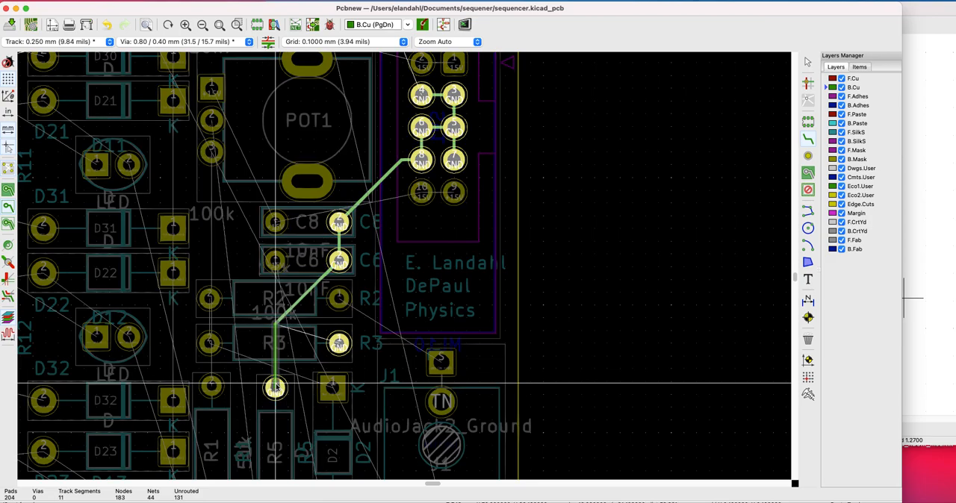
{"action": "left_click", "coordinate": [339, 345]}
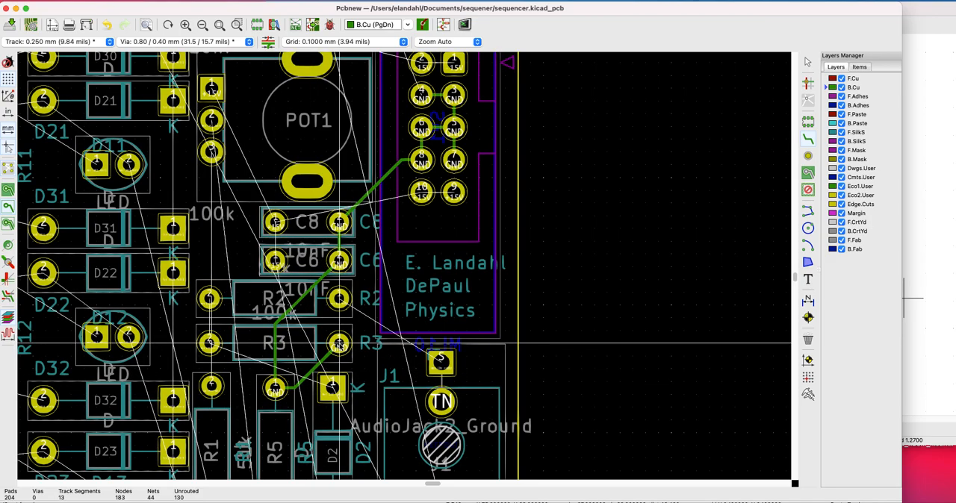
{"action": "left_click", "coordinate": [339, 345]}
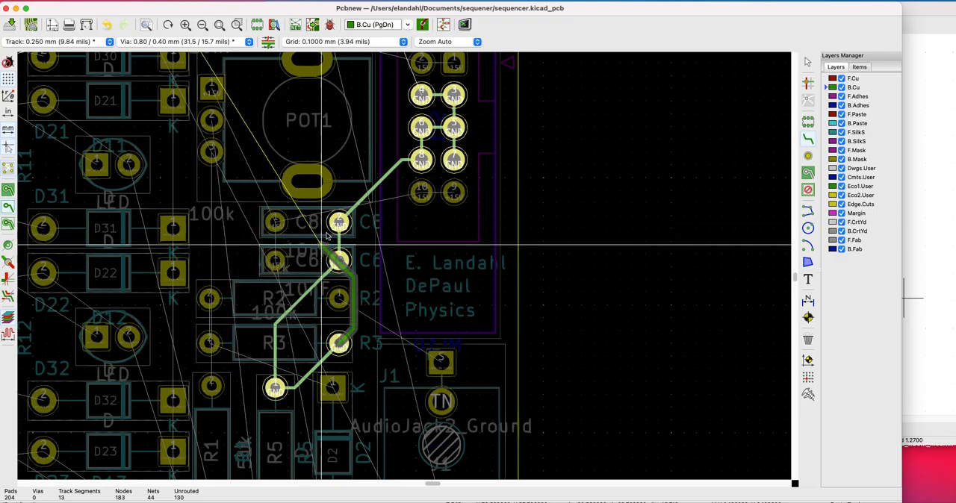
{"action": "scroll", "coordinate": [405, 372], "scroll_direction": "down", "scroll_amount": 4}
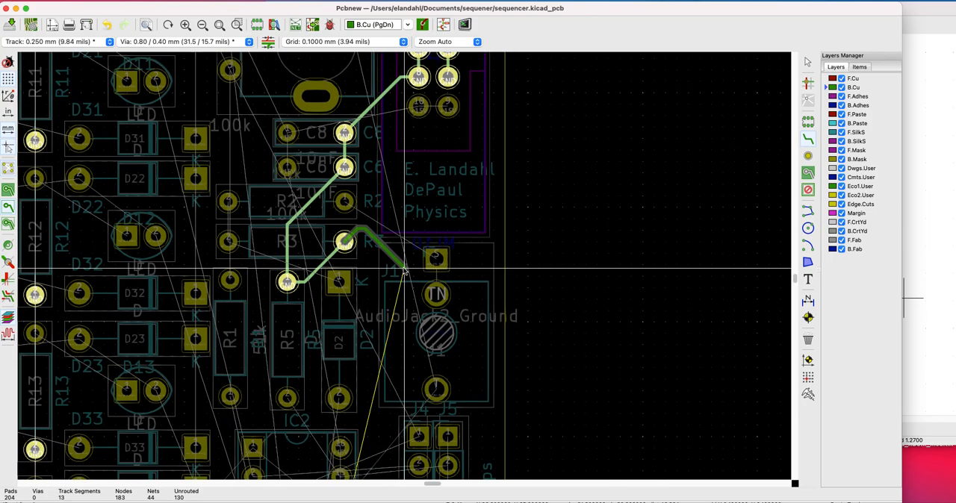
{"action": "scroll", "coordinate": [404, 267], "scroll_direction": "down", "scroll_amount": 1}
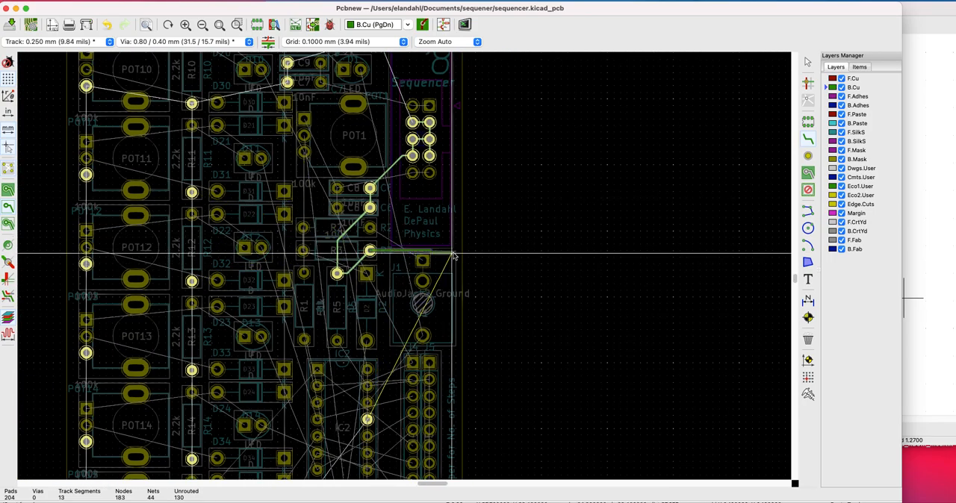
{"action": "key", "text": "Escape"}
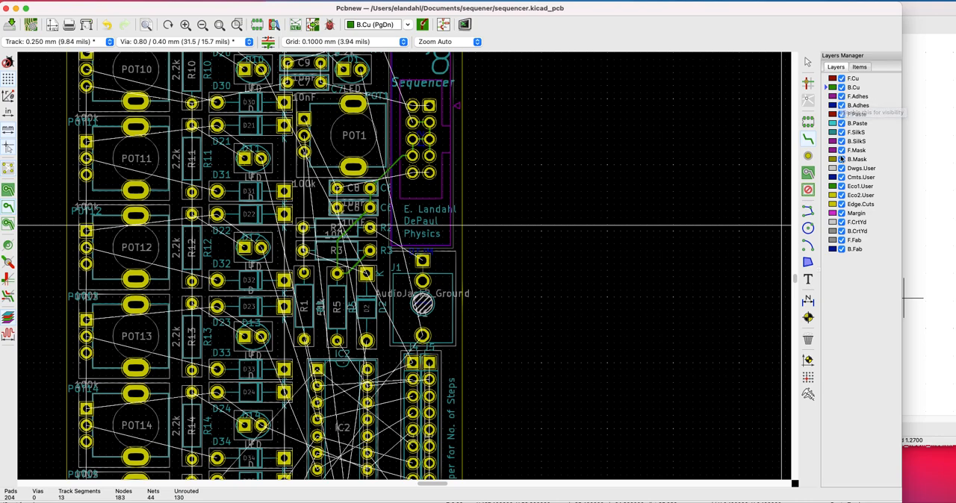
Hide the F.CrtYd, B.CrtYd, F.Fab and B.Fab layers
{"action": "left_click", "coordinate": [842, 223]}
{"action": "left_click", "coordinate": [842, 223]}
{"action": "left_click", "coordinate": [842, 223]}
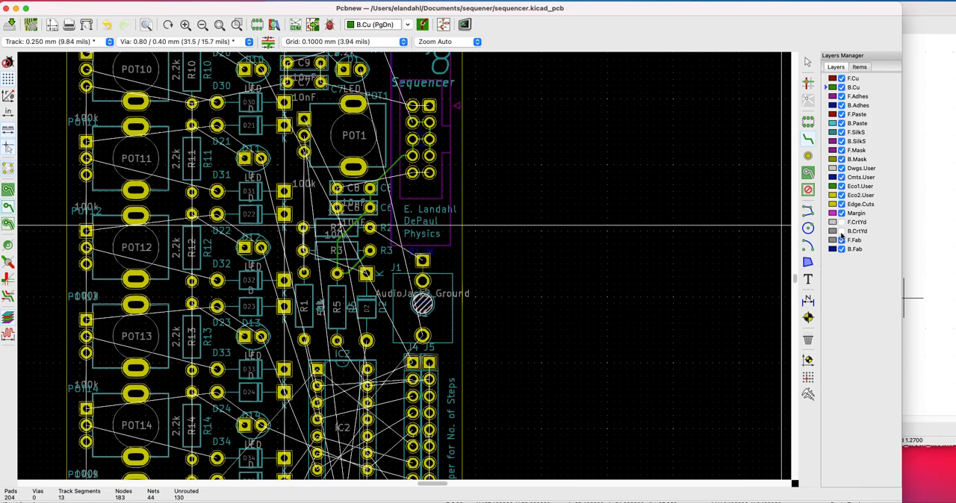
{"action": "left_click", "coordinate": [841, 240]}
{"action": "left_click", "coordinate": [842, 240]}
{"action": "left_click", "coordinate": [842, 240]}
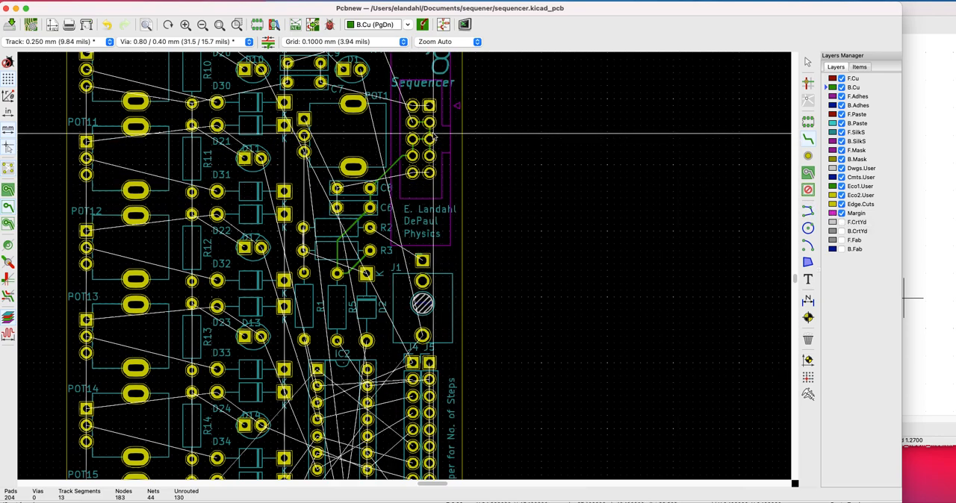
Route the GND track from power header pad 4 to R4's GND pad and on to the GND pad of C9
{"action": "scroll", "coordinate": [414, 127], "scroll_direction": "up", "scroll_amount": 5}
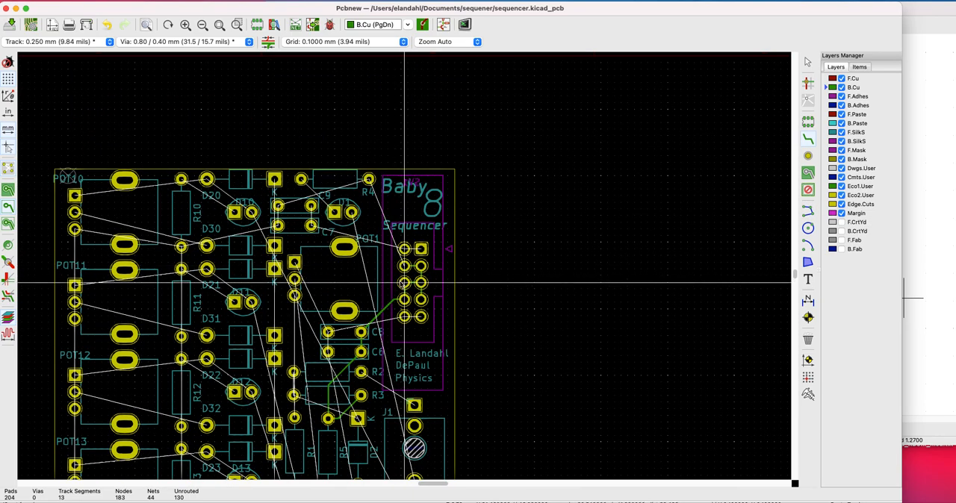
{"action": "left_click", "coordinate": [807, 140]}
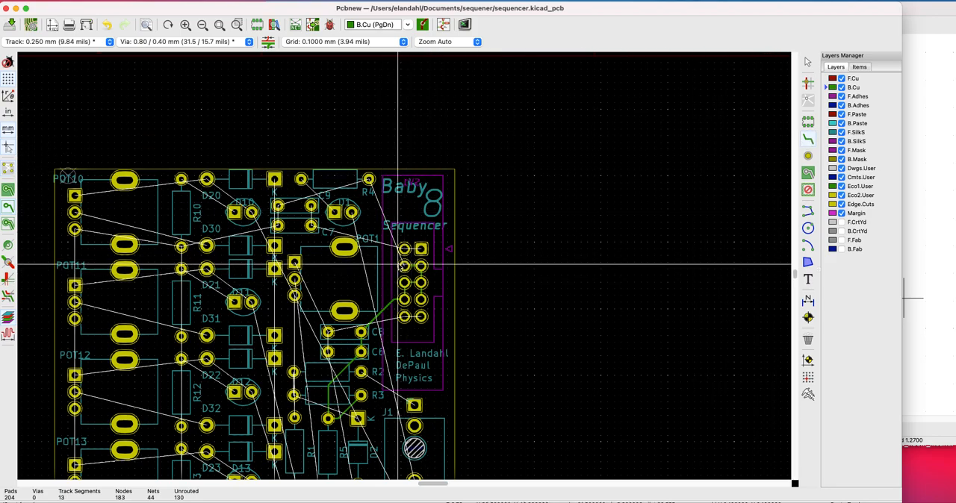
{"action": "left_click", "coordinate": [403, 266]}
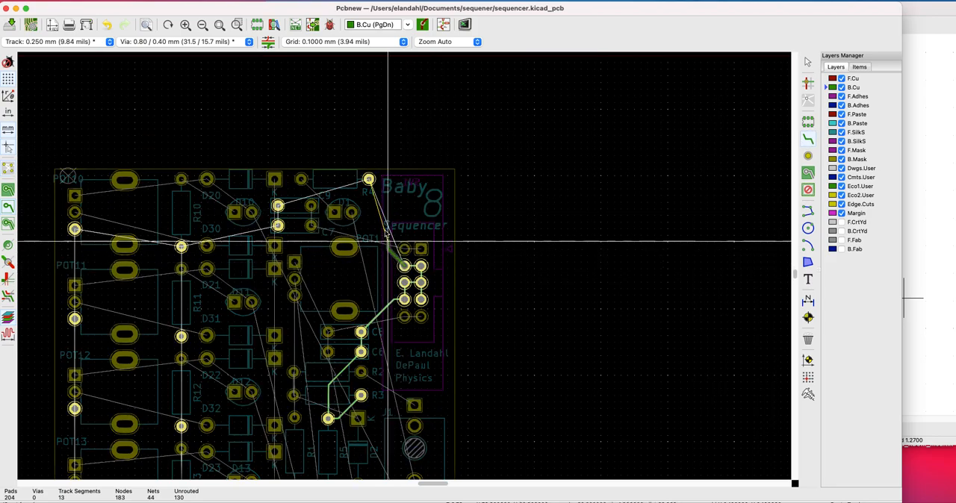
{"action": "left_click", "coordinate": [368, 180]}
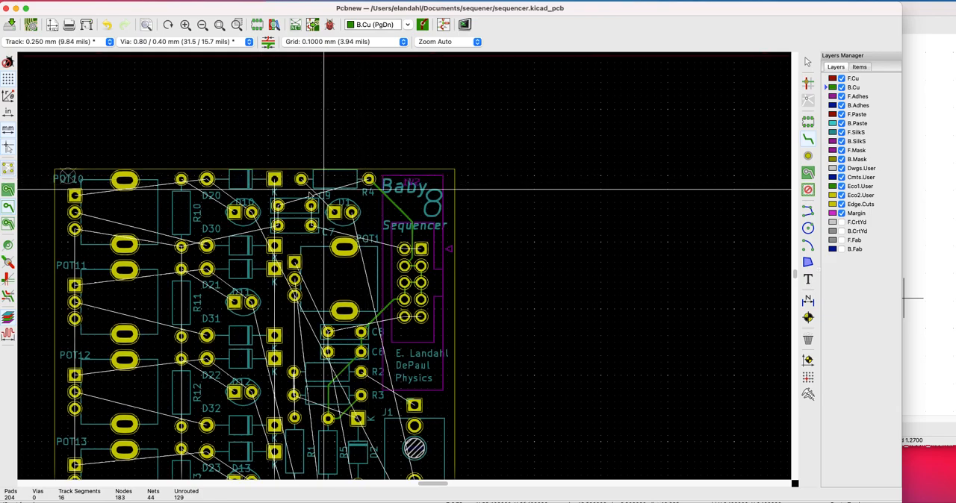
{"action": "left_click", "coordinate": [368, 180]}
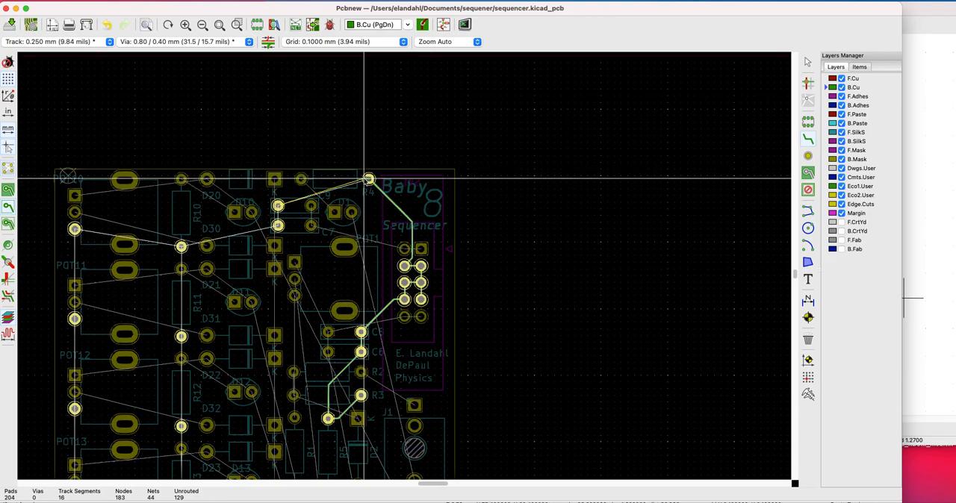
{"action": "left_click", "coordinate": [278, 205]}
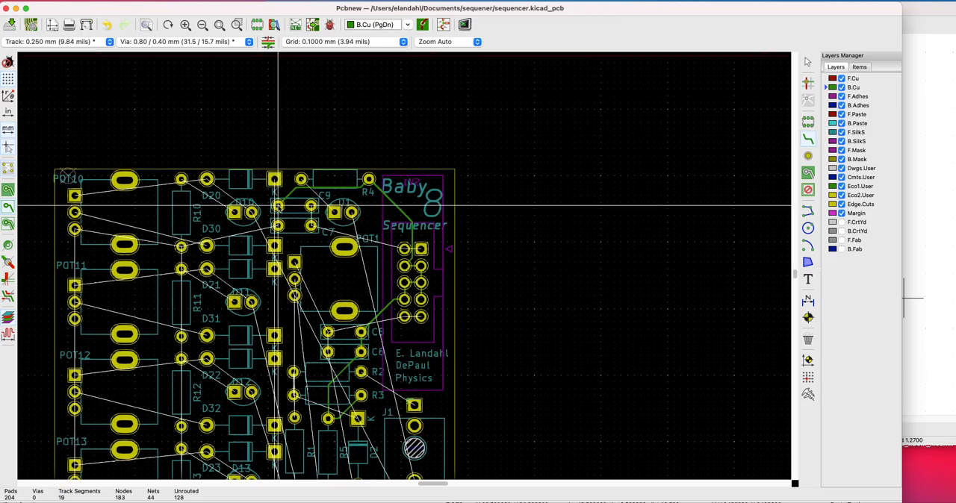
Route the GND track from C9's GND pad to C7's GND pad and on to the lower pad of R10
{"action": "left_click", "coordinate": [278, 205]}
{"action": "left_click", "coordinate": [278, 224]}
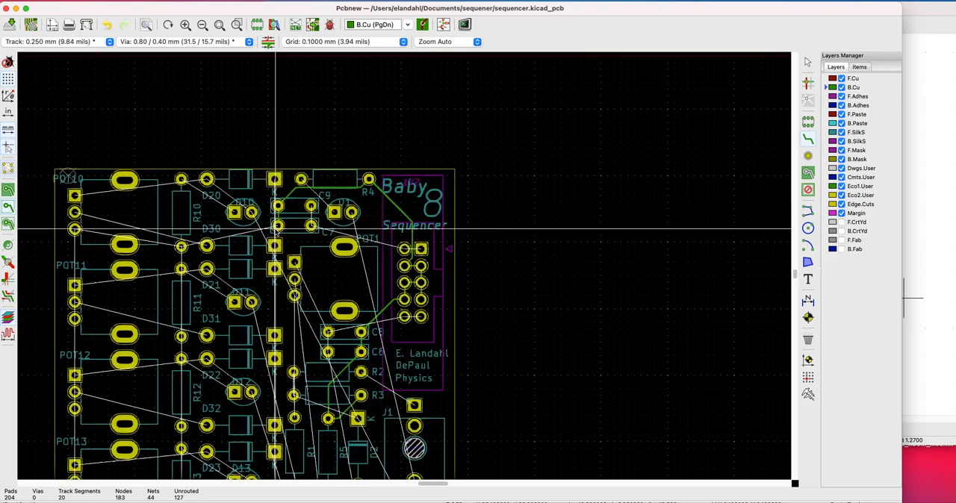
{"action": "left_click", "coordinate": [278, 225]}
{"action": "left_click", "coordinate": [181, 247]}
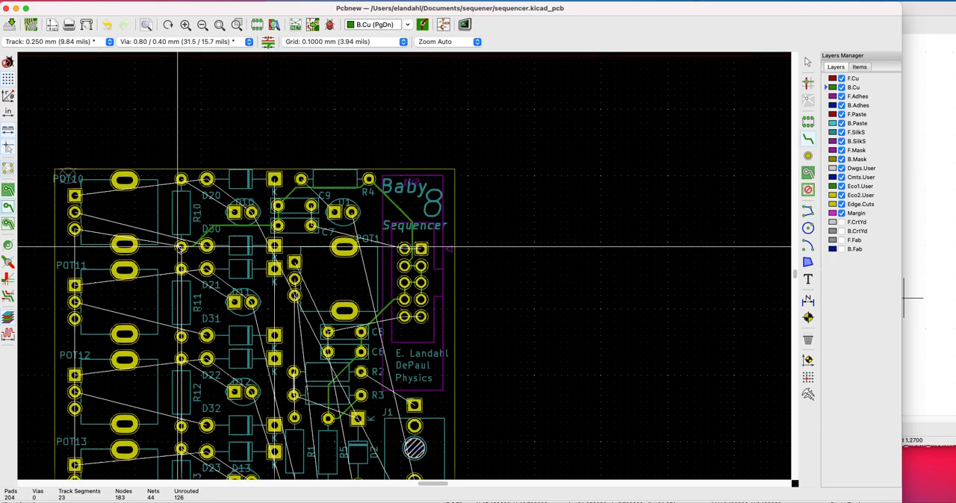
Route the GND track from R10's lower pad down through the lower pads of R11 and R12 to R13
{"action": "key", "text": "F4"}
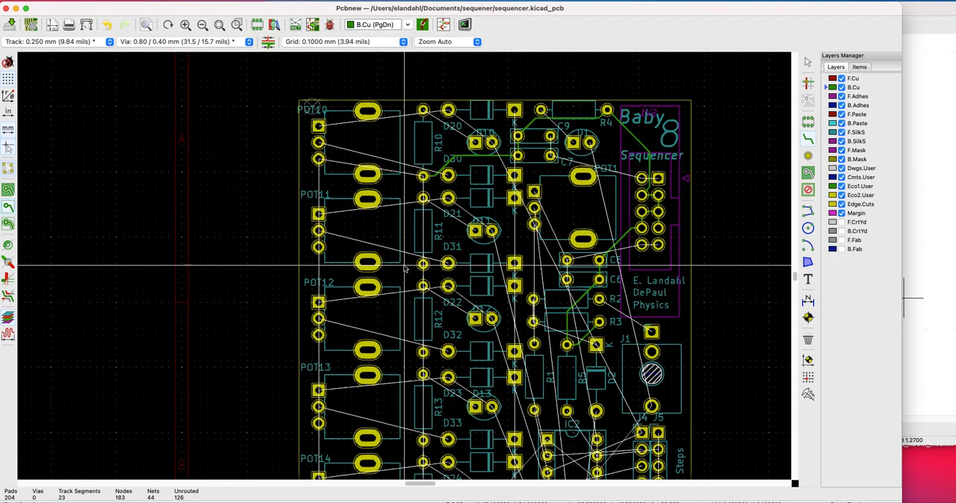
{"action": "left_click", "coordinate": [331, 173]}
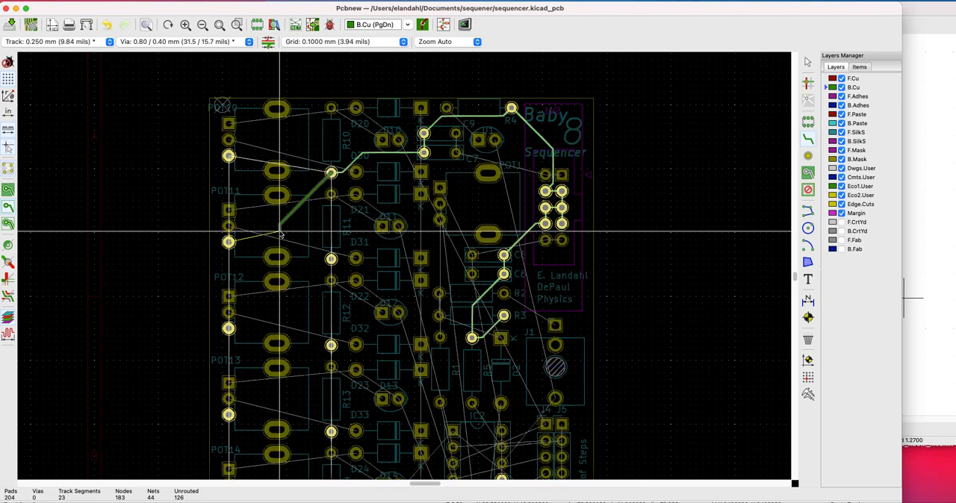
{"action": "left_click", "coordinate": [330, 258]}
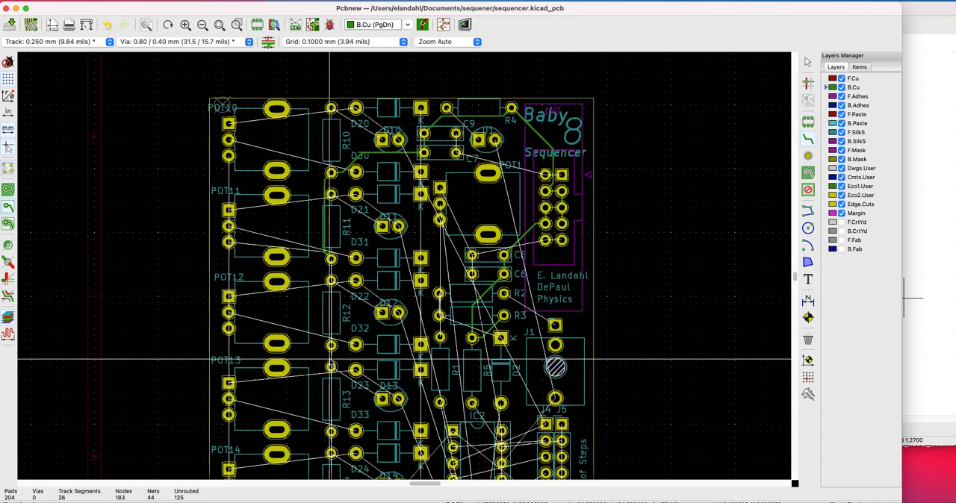
{"action": "left_click", "coordinate": [331, 260]}
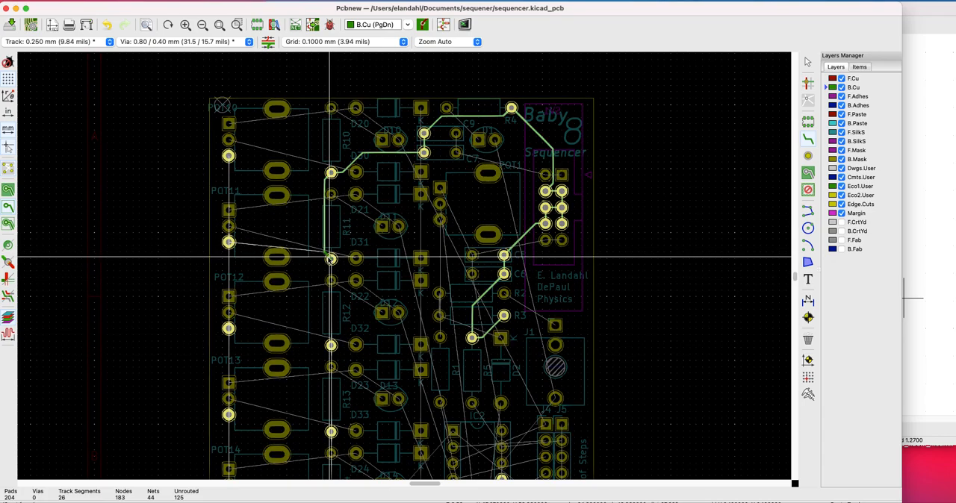
{"action": "left_click", "coordinate": [330, 346]}
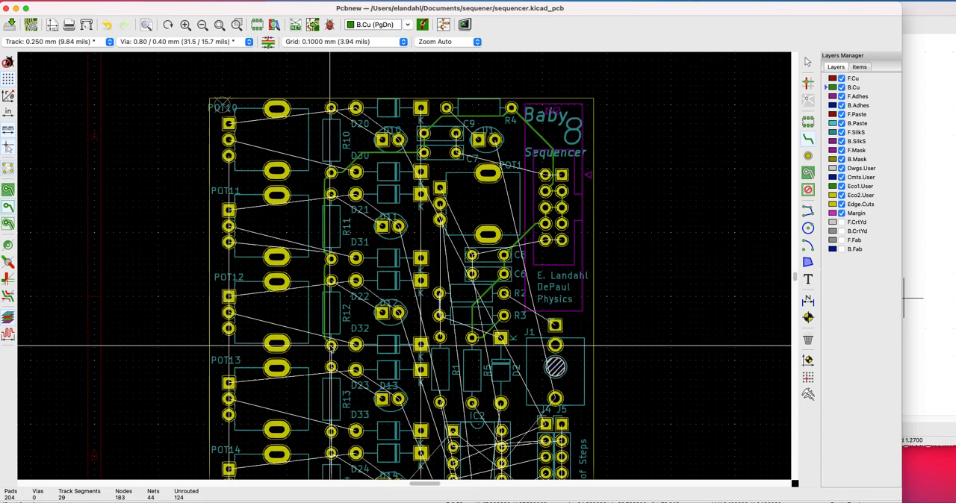
{"action": "left_click", "coordinate": [331, 345]}
{"action": "left_click", "coordinate": [331, 432]}
Route the GND track from R13's lower pad to the lower pad of R14 and on to R15's lower pad
{"action": "key", "text": "F4"}
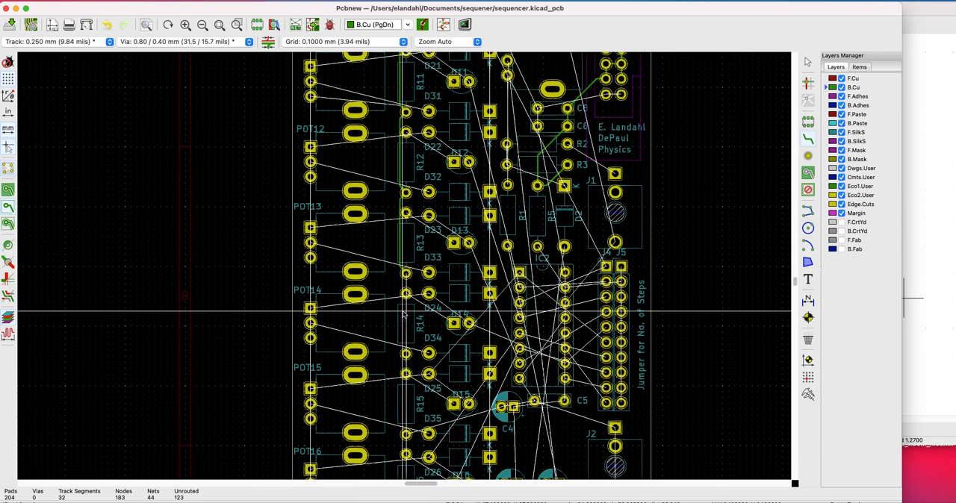
{"action": "left_click", "coordinate": [406, 274]}
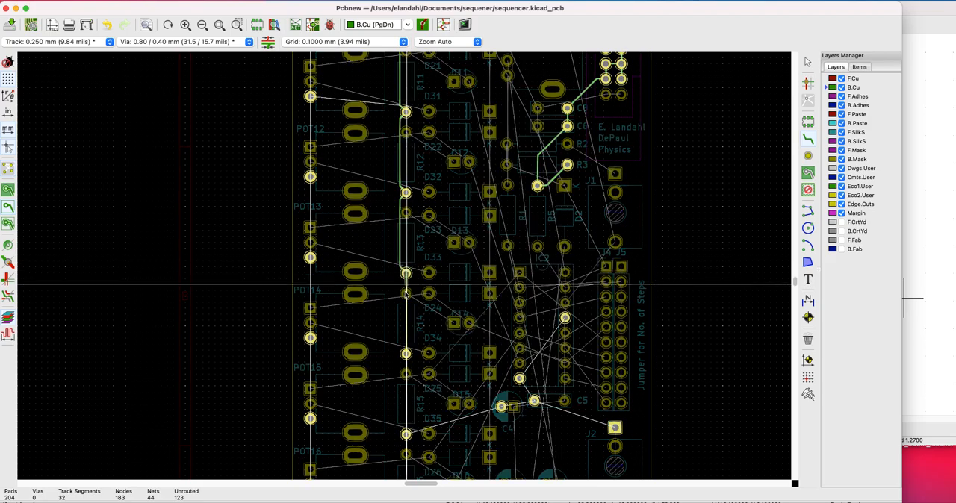
{"action": "left_click", "coordinate": [405, 351]}
{"action": "scroll", "coordinate": [405, 341], "scroll_direction": "down", "scroll_amount": 3}
{"action": "scroll", "coordinate": [404, 266], "scroll_direction": "up", "scroll_amount": 4}
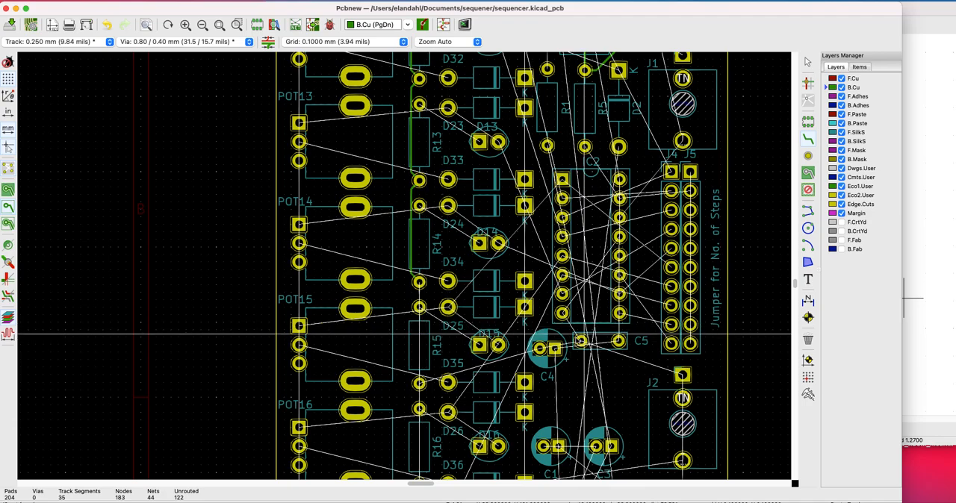
{"action": "scroll", "coordinate": [404, 327], "scroll_direction": "down", "scroll_amount": 3}
{"action": "scroll", "coordinate": [404, 266], "scroll_direction": "up", "scroll_amount": 3}
{"action": "scroll", "coordinate": [404, 266], "scroll_direction": "up", "scroll_amount": 4}
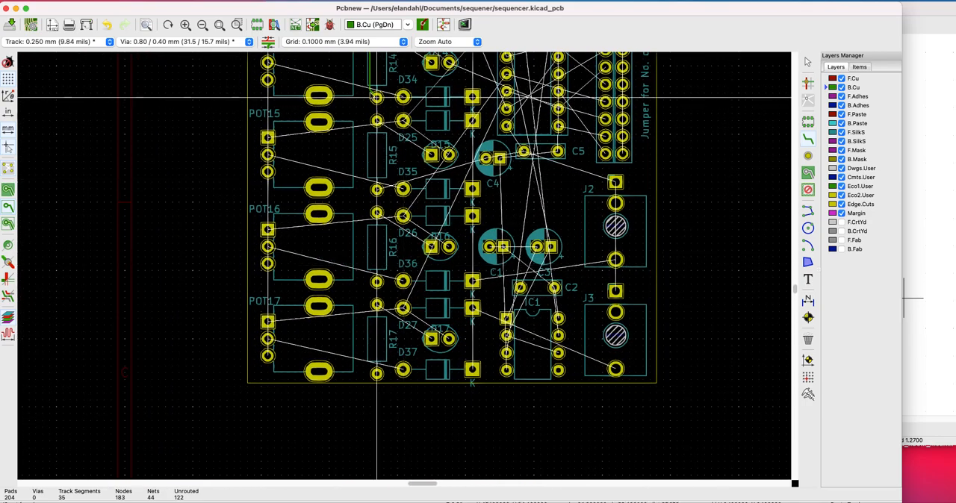
{"action": "left_click", "coordinate": [376, 97]}
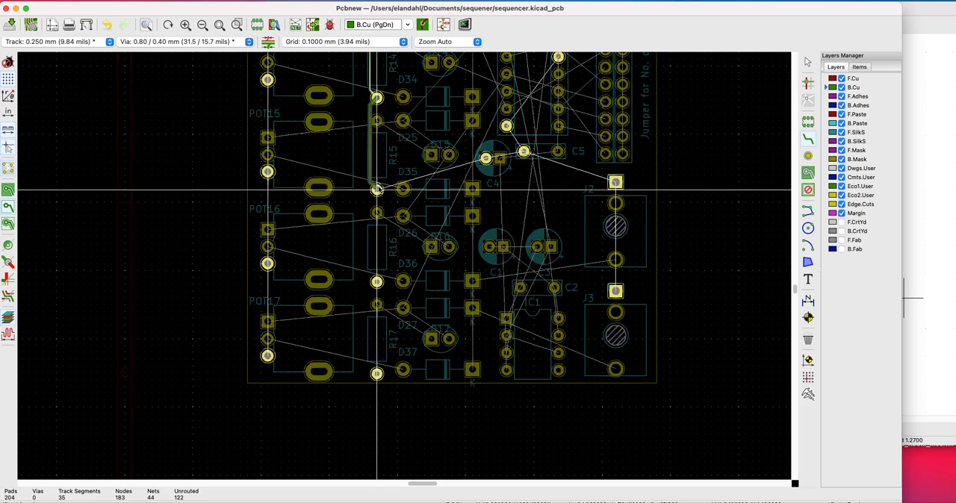
{"action": "left_click", "coordinate": [377, 189]}
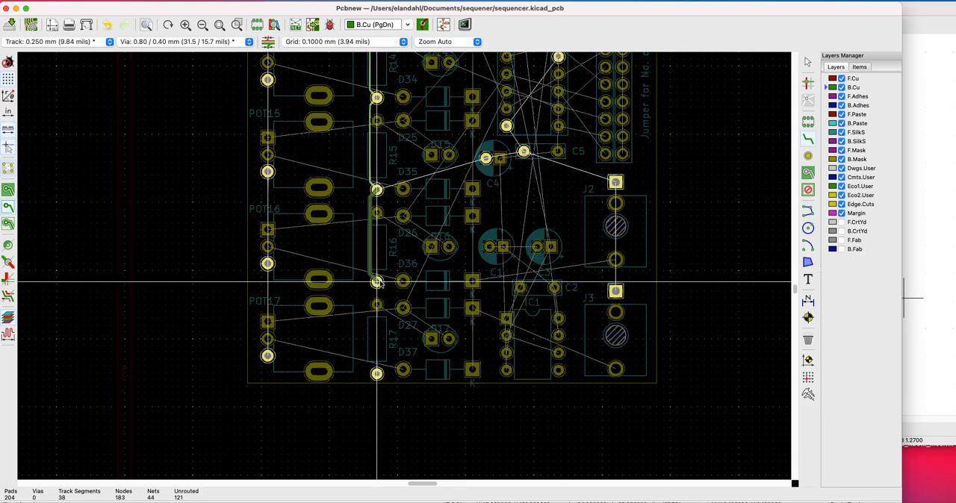
Route the GND track from R15's lower pad to R16's lower pad and on to the lower pad of R17
{"action": "left_click", "coordinate": [378, 282]}
{"action": "left_click", "coordinate": [377, 282]}
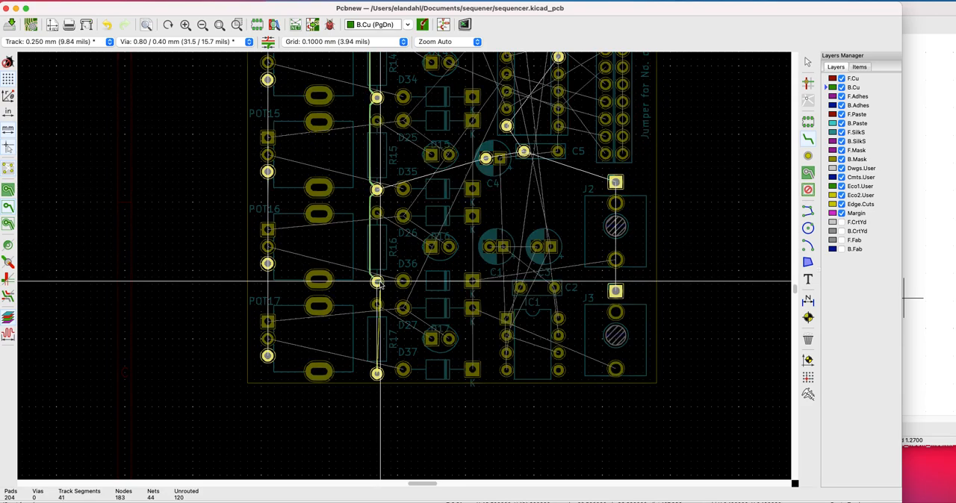
{"action": "left_click", "coordinate": [378, 374]}
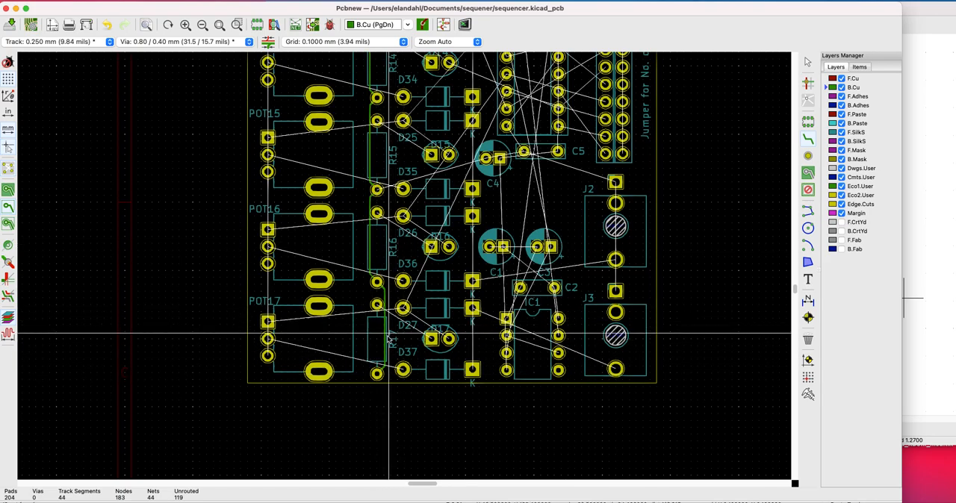
{"action": "scroll", "coordinate": [432, 223], "scroll_direction": "down", "scroll_amount": 5}
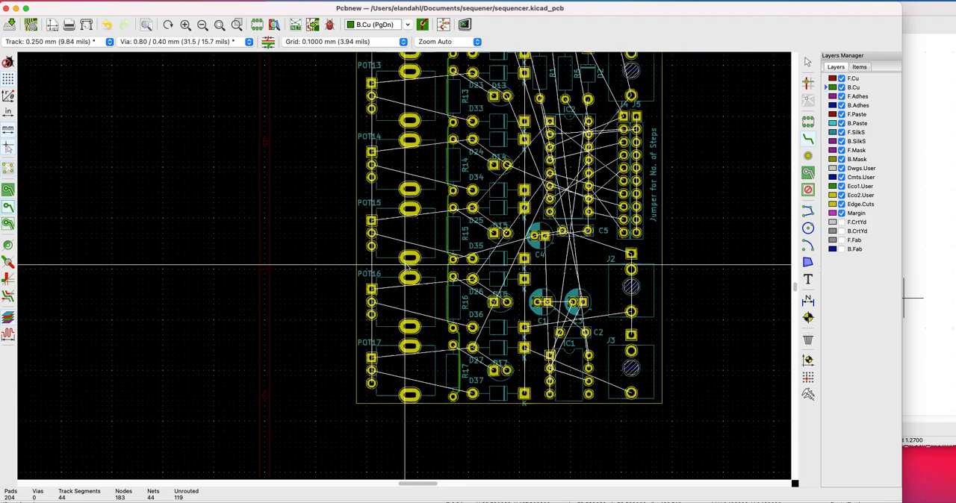
{"action": "scroll", "coordinate": [433, 223], "scroll_direction": "down", "scroll_amount": 1}
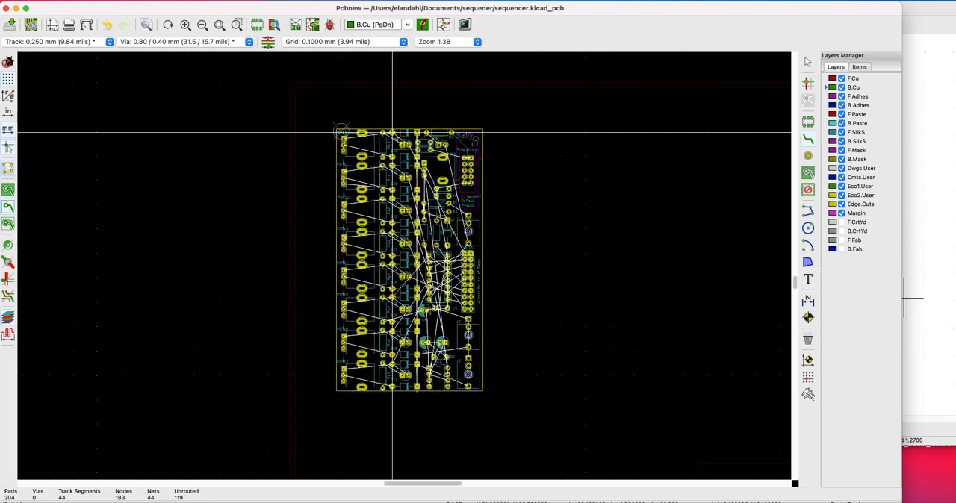
{"action": "scroll", "coordinate": [397, 136], "scroll_direction": "up", "scroll_amount": 2}
{"action": "scroll", "coordinate": [403, 269], "scroll_direction": "up", "scroll_amount": 4}
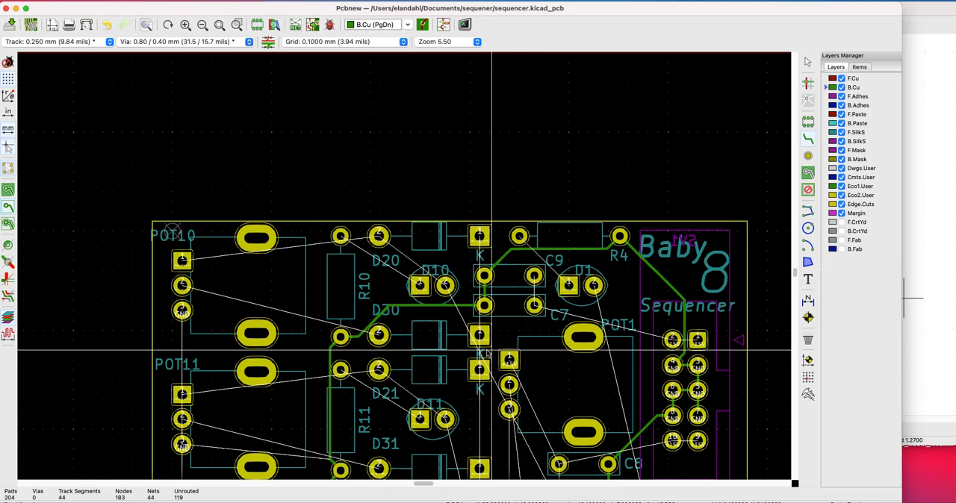
{"action": "left_click", "coordinate": [341, 335]}
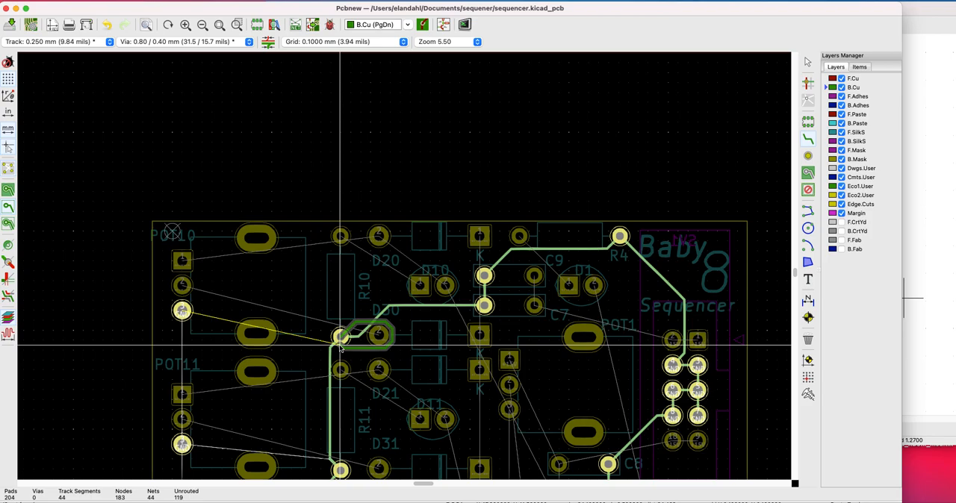
{"action": "key", "text": "Escape"}
Route the GND track from R11's lower pad to POT11's lower pad and from there up to POT10's lower pad
{"action": "left_click", "coordinate": [340, 471]}
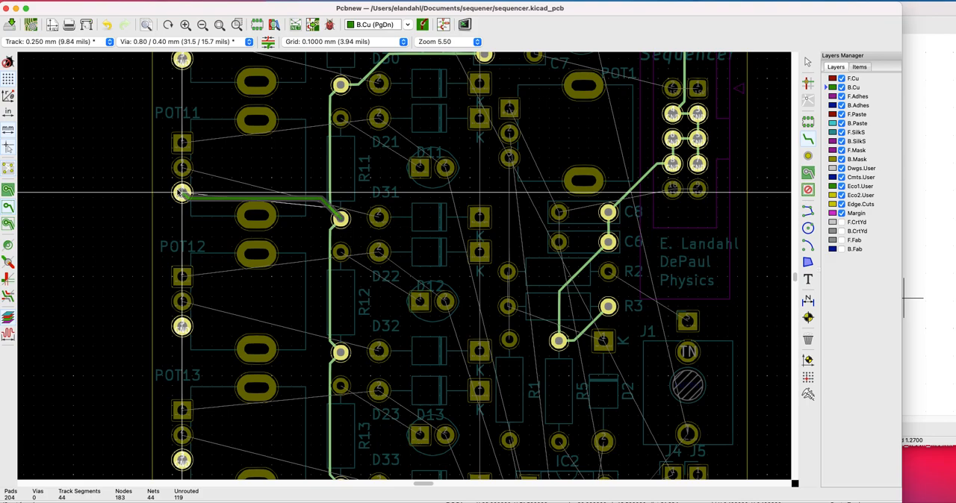
{"action": "left_click", "coordinate": [181, 193]}
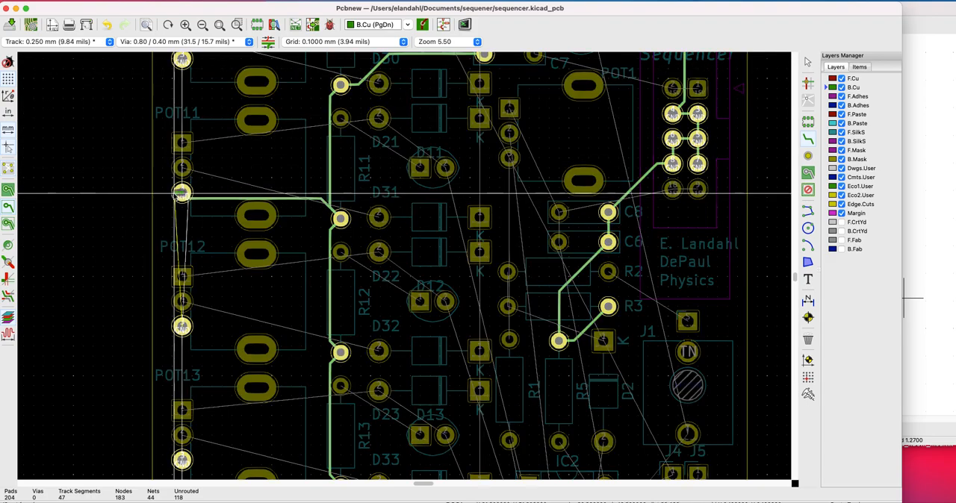
{"action": "scroll", "coordinate": [181, 284], "scroll_direction": "up", "scroll_amount": 5}
{"action": "left_click", "coordinate": [180, 297]}
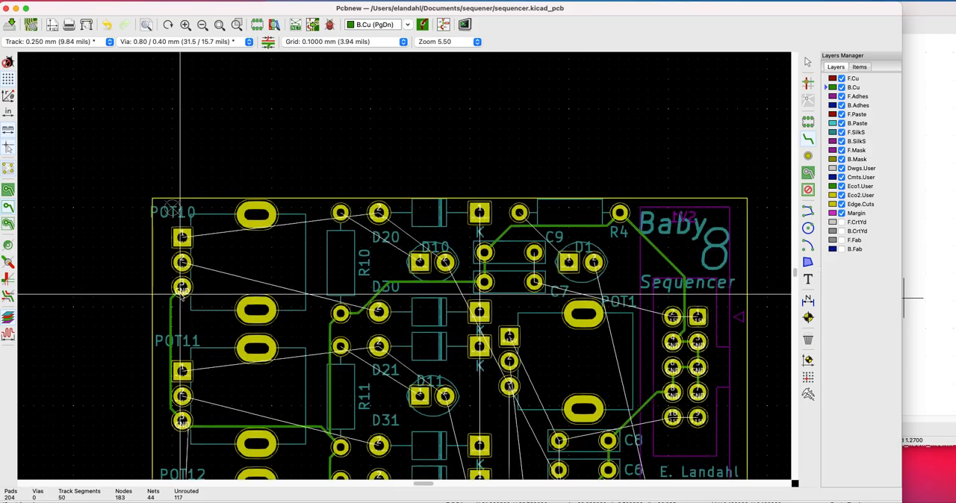
Route the GND track from POT11's lower pad down through the lower pads of POT12 and POT13 to POT14
{"action": "scroll", "coordinate": [195, 384], "scroll_direction": "down", "scroll_amount": 3}
{"action": "scroll", "coordinate": [538, 291], "scroll_direction": "down", "scroll_amount": 1}
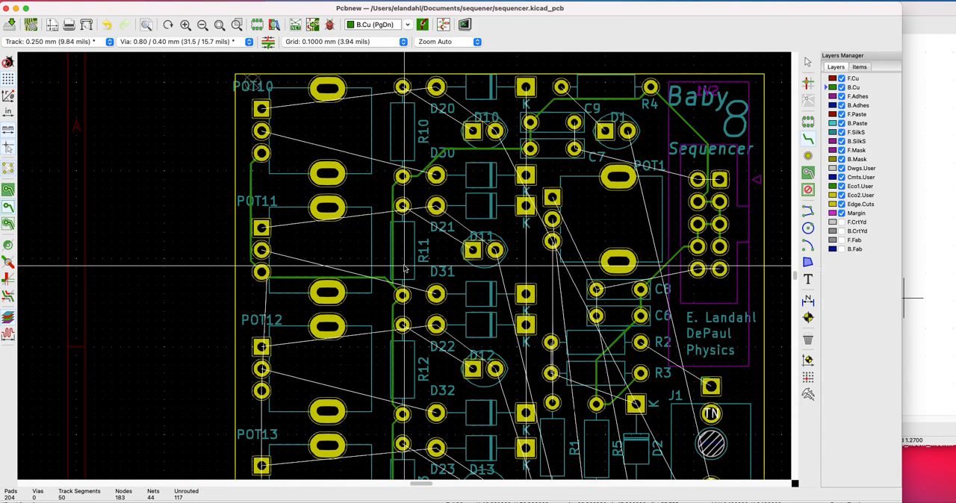
{"action": "scroll", "coordinate": [404, 269], "scroll_direction": "down", "scroll_amount": 1}
{"action": "left_click", "coordinate": [301, 271]}
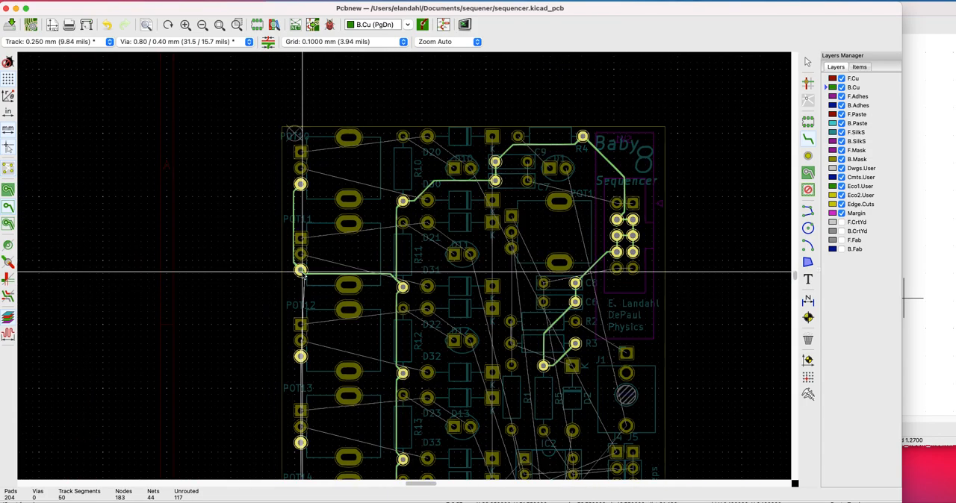
{"action": "left_click", "coordinate": [300, 357]}
{"action": "left_click", "coordinate": [300, 357]}
{"action": "scroll", "coordinate": [300, 360], "scroll_direction": "down", "scroll_amount": 1}
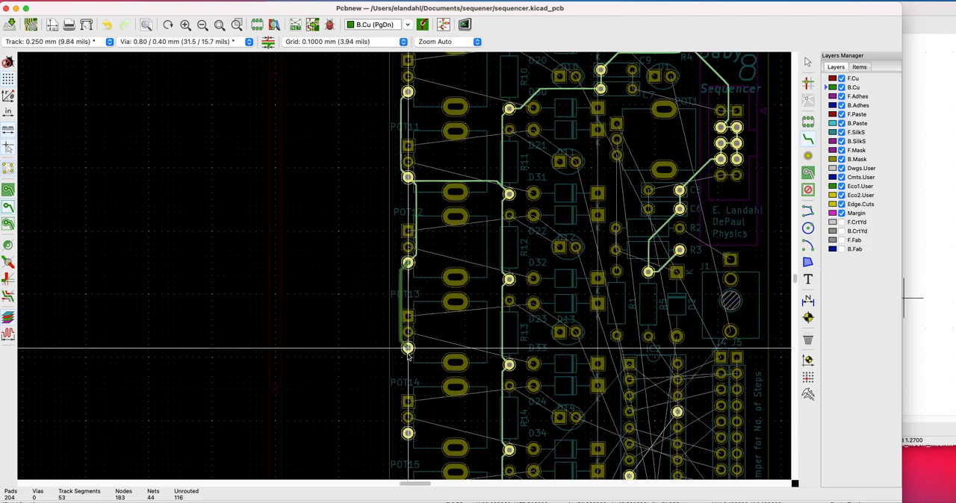
{"action": "left_click", "coordinate": [408, 350]}
{"action": "left_click", "coordinate": [408, 349]}
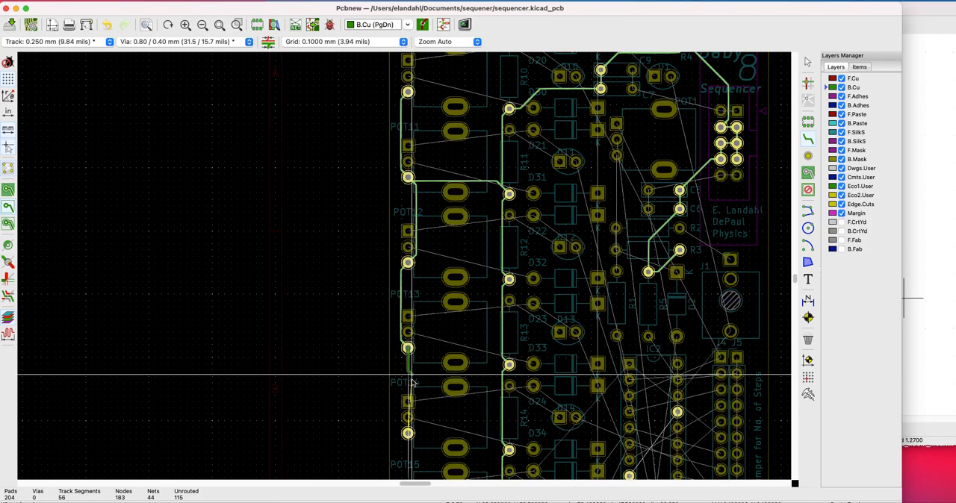
{"action": "left_click", "coordinate": [384, 406]}
Route the GND track from POT14's lower pad down through the lower pads of POT15 and POT16 to POT17
{"action": "scroll", "coordinate": [384, 406], "scroll_direction": "down", "scroll_amount": 2}
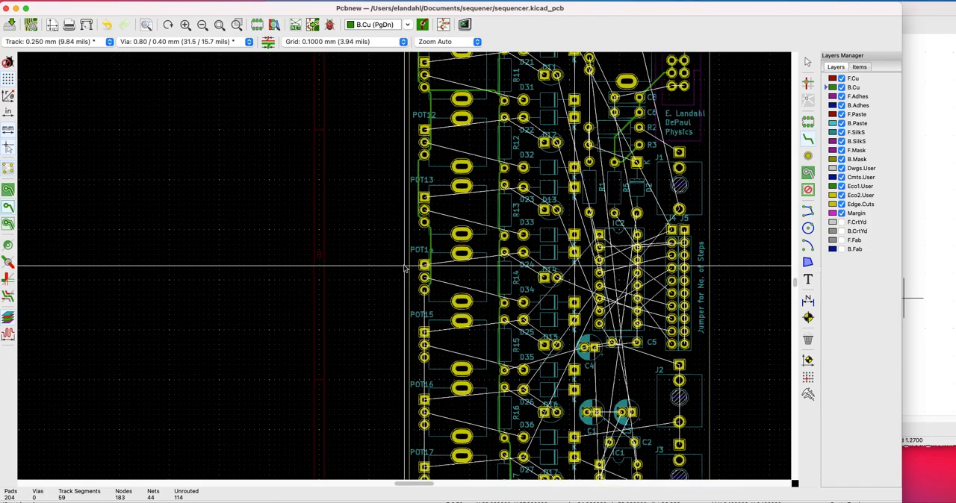
{"action": "scroll", "coordinate": [404, 270], "scroll_direction": "up", "scroll_amount": 2}
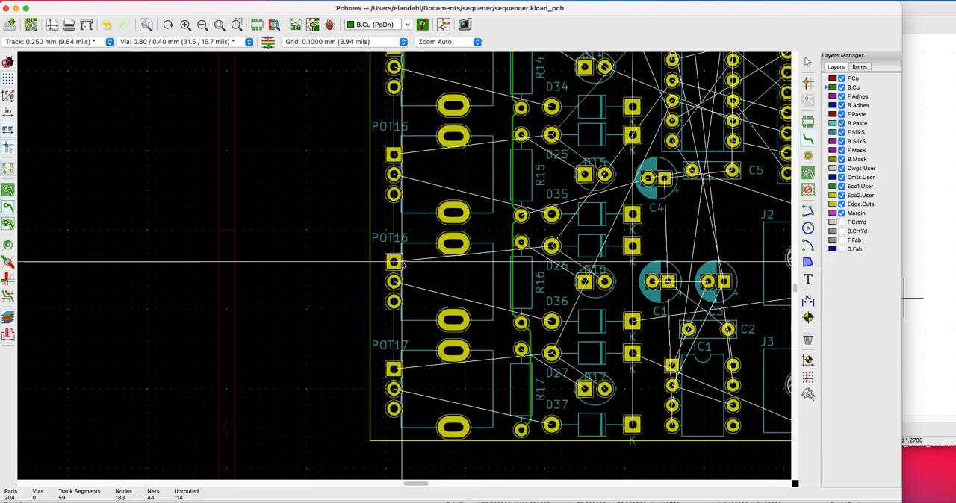
{"action": "left_click", "coordinate": [398, 91]}
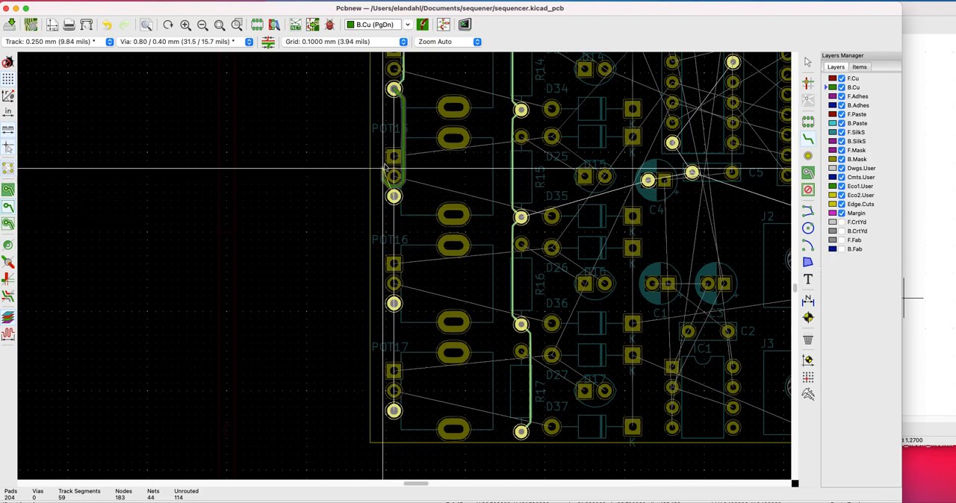
{"action": "left_click", "coordinate": [399, 199]}
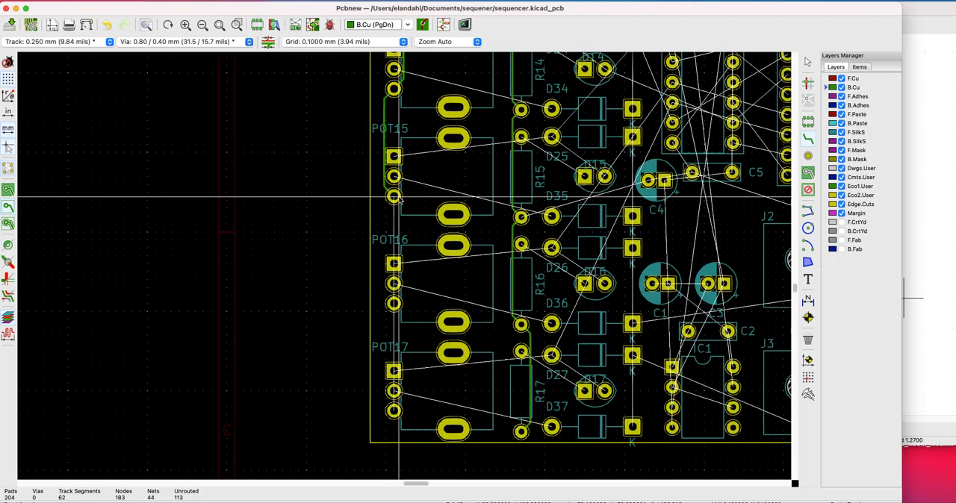
{"action": "left_click", "coordinate": [393, 197]}
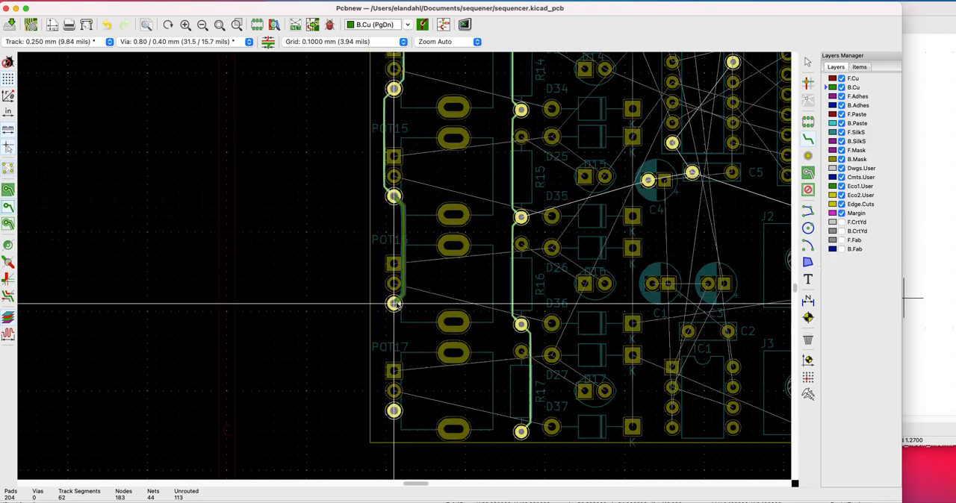
{"action": "left_click", "coordinate": [395, 304]}
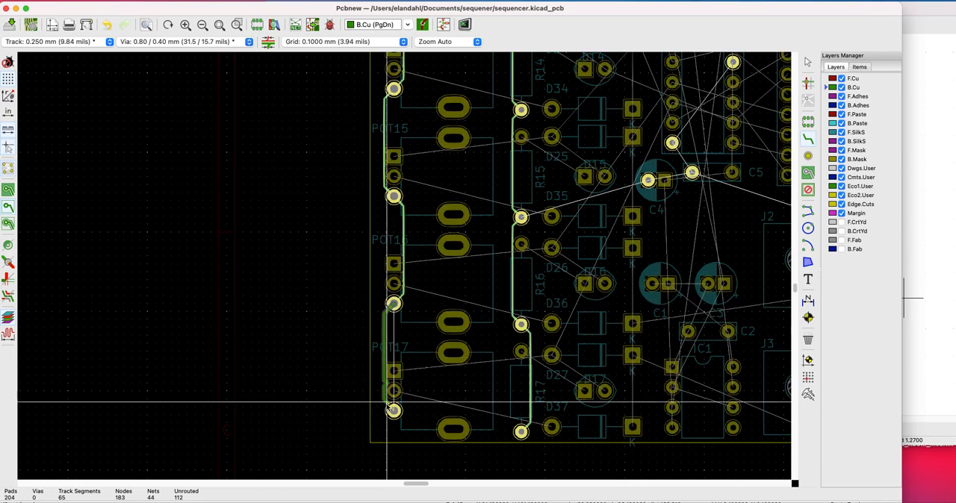
{"action": "left_click", "coordinate": [394, 411]}
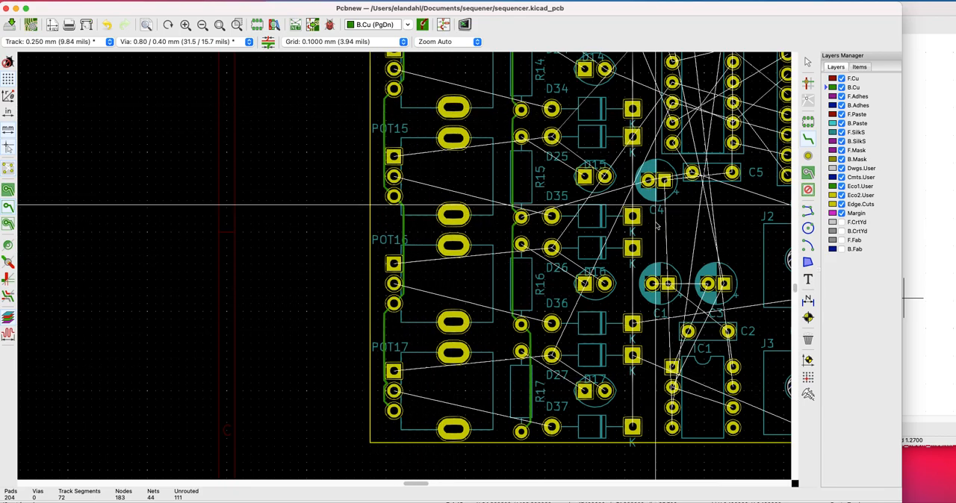
{"action": "scroll", "coordinate": [656, 204], "scroll_direction": "down", "scroll_amount": 2}
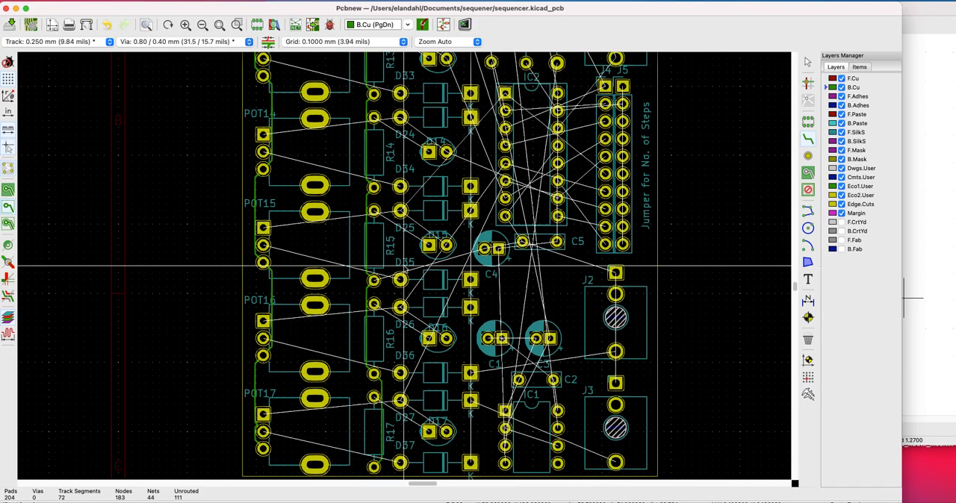
{"action": "scroll", "coordinate": [403, 267], "scroll_direction": "down", "scroll_amount": 5}
{"action": "scroll", "coordinate": [523, 161], "scroll_direction": "up", "scroll_amount": 5}
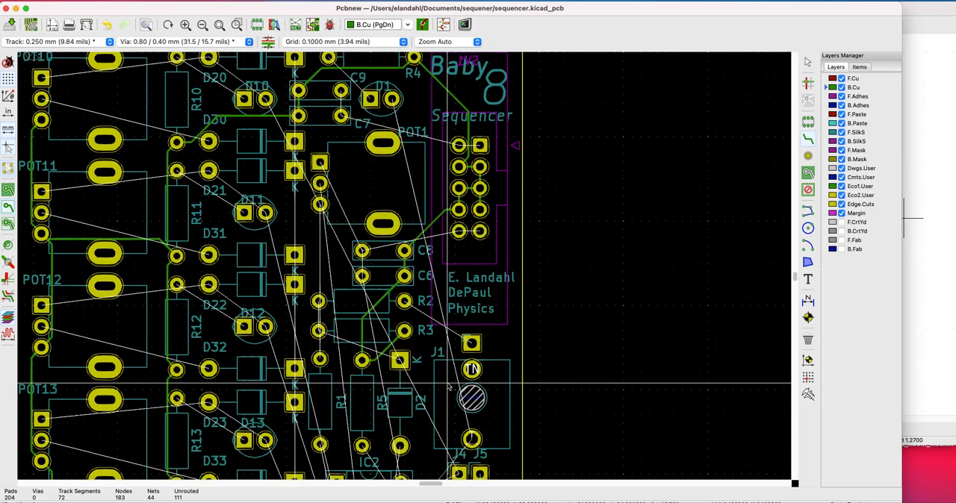
Route the GND track on B.Cu from R15's lower pad to C4's ground pad
{"action": "left_click", "coordinate": [458, 212]}
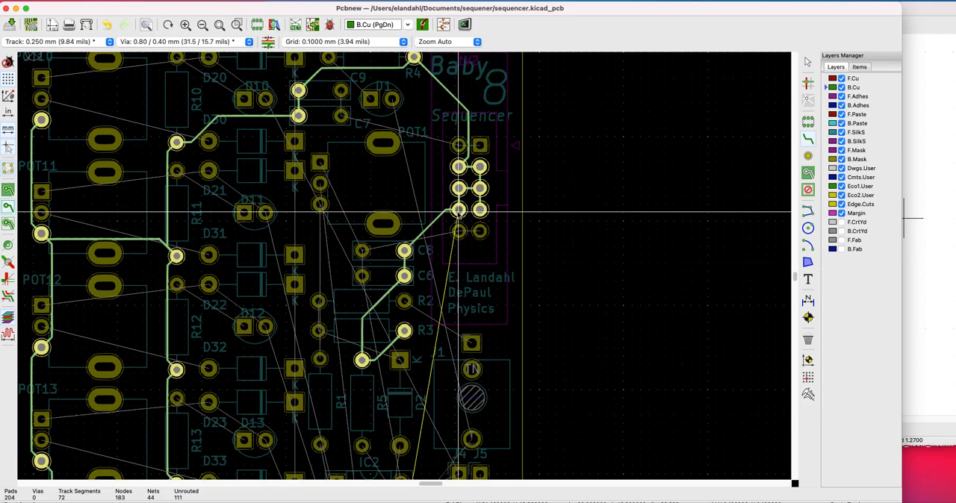
{"action": "scroll", "coordinate": [407, 261], "scroll_direction": "down", "scroll_amount": 5}
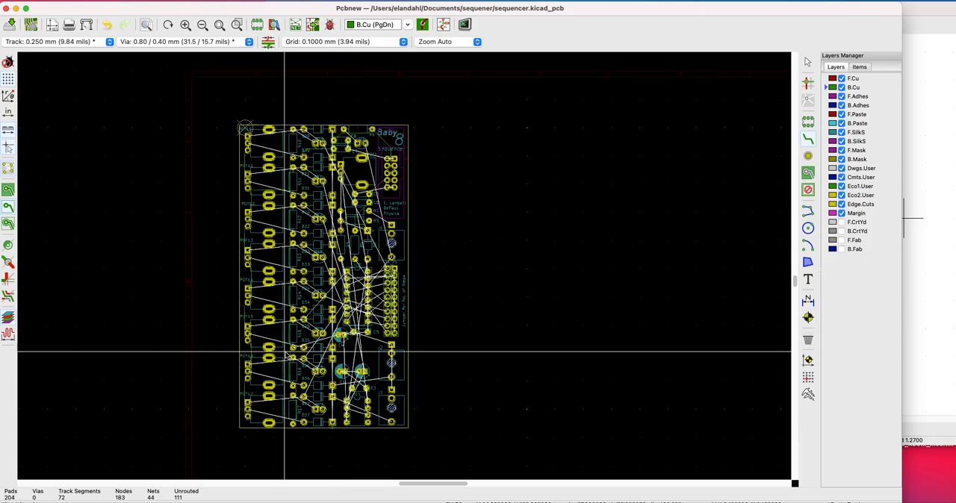
{"action": "scroll", "coordinate": [406, 266], "scroll_direction": "up", "scroll_amount": 4}
{"action": "scroll", "coordinate": [405, 268], "scroll_direction": "up", "scroll_amount": 2}
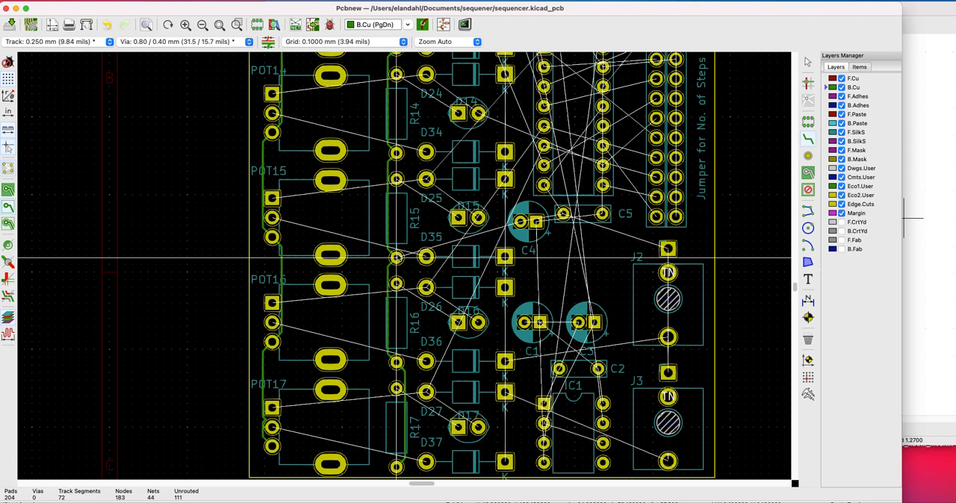
{"action": "left_click", "coordinate": [397, 257]}
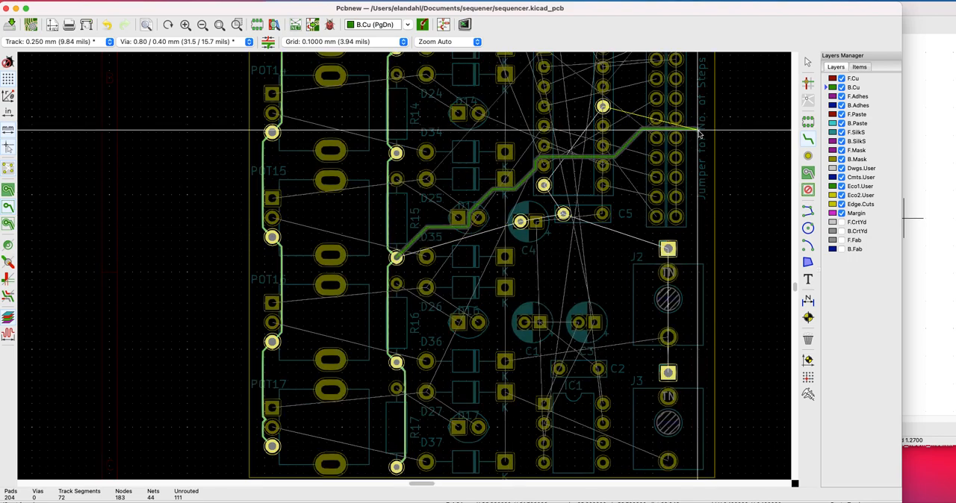
{"action": "left_click", "coordinate": [520, 222]}
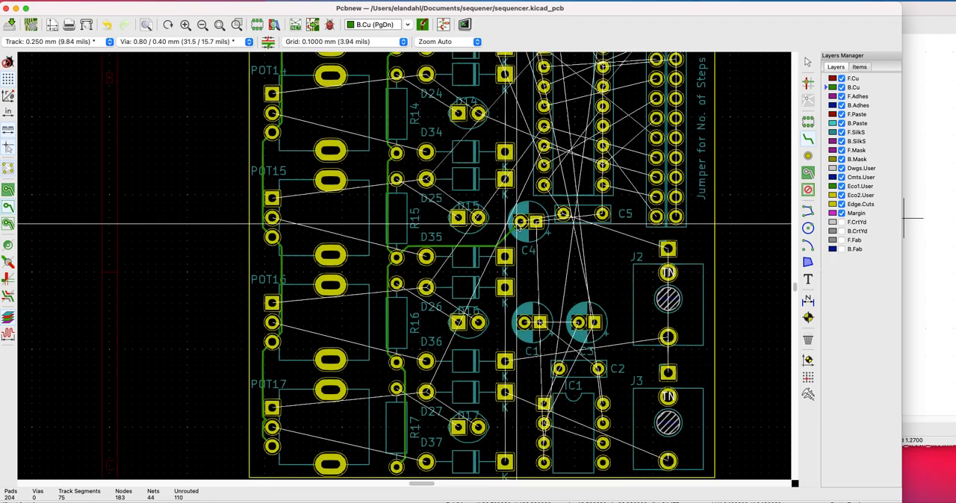
Route the GND track from C4's ground pad to IC2's pin 8, branching to IC2's GND pad in the opposite row and to C5's ground pad
{"action": "scroll", "coordinate": [519, 146], "scroll_direction": "up", "scroll_amount": 4}
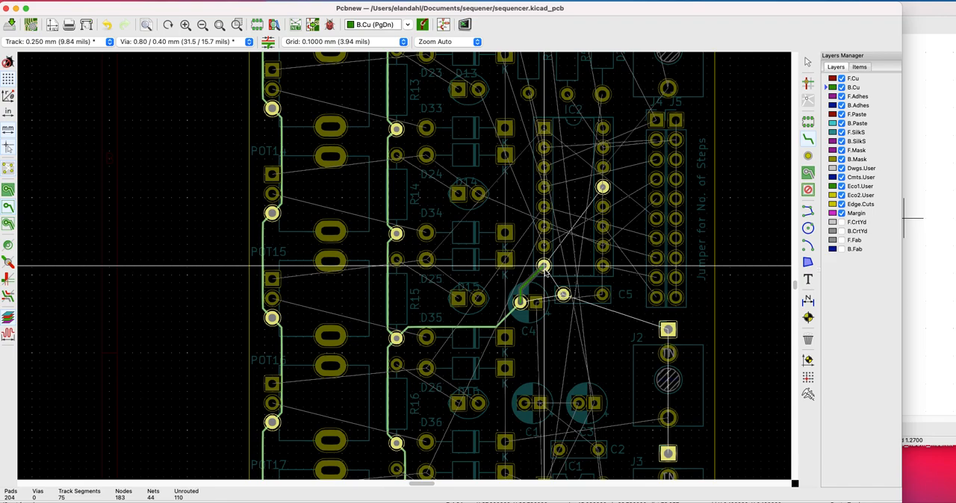
{"action": "left_click", "coordinate": [544, 267]}
{"action": "left_click", "coordinate": [544, 266]}
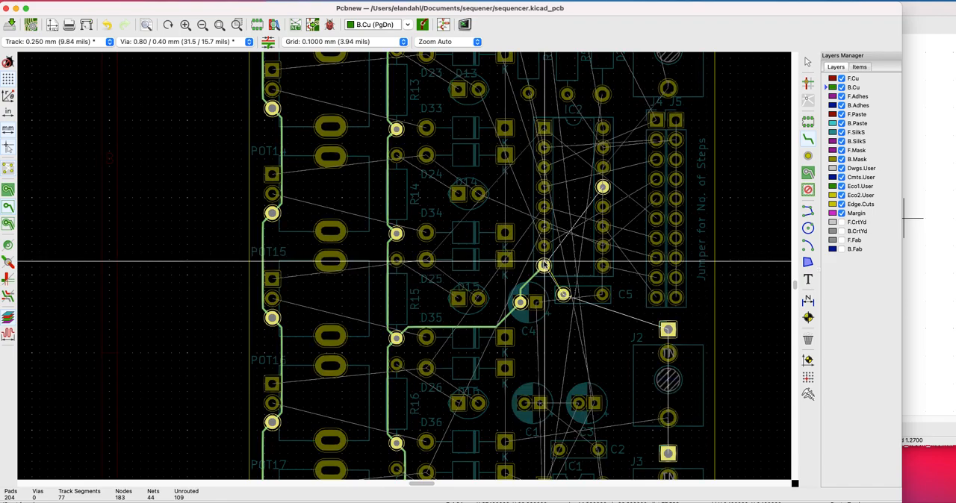
{"action": "left_click", "coordinate": [605, 187]}
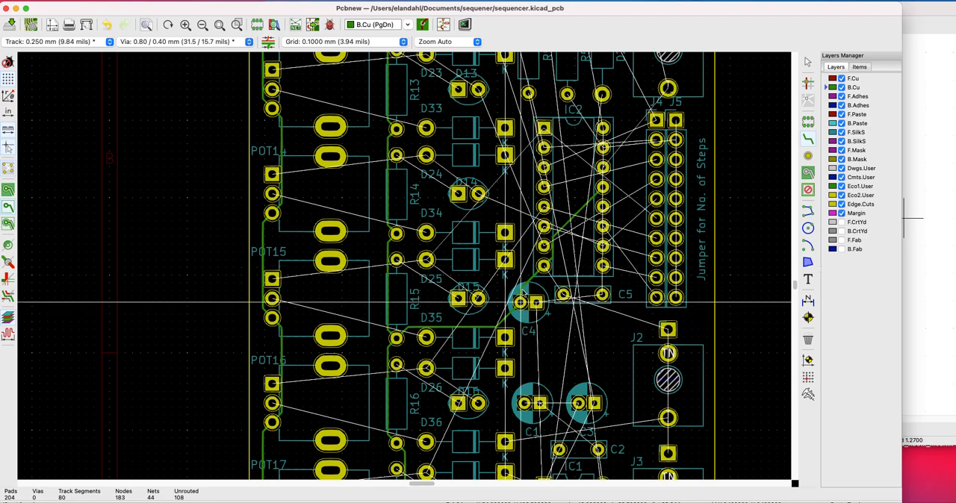
{"action": "scroll", "coordinate": [549, 232], "scroll_direction": "up", "scroll_amount": 3}
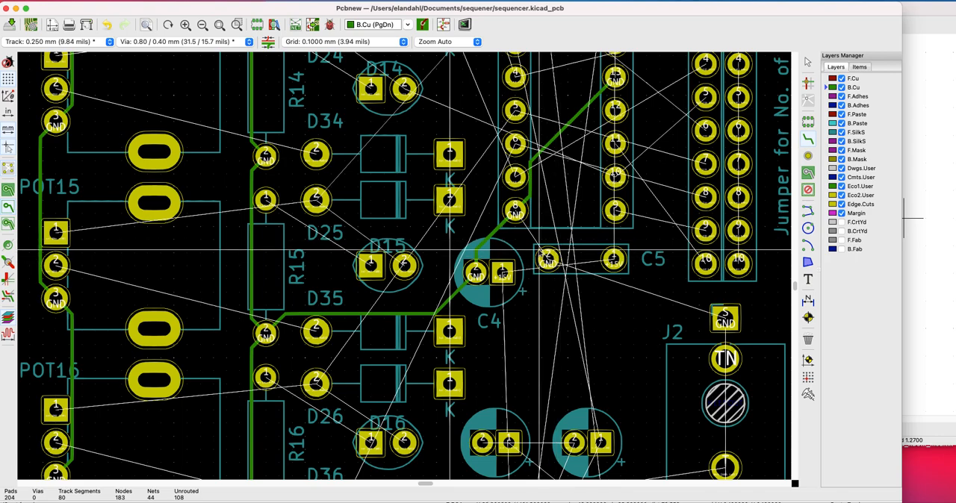
{"action": "left_click", "coordinate": [517, 214]}
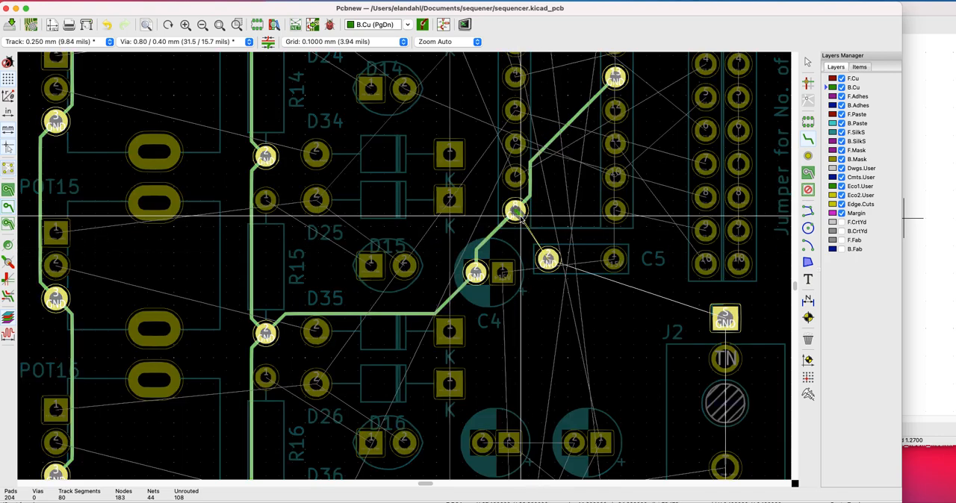
{"action": "left_click", "coordinate": [548, 260]}
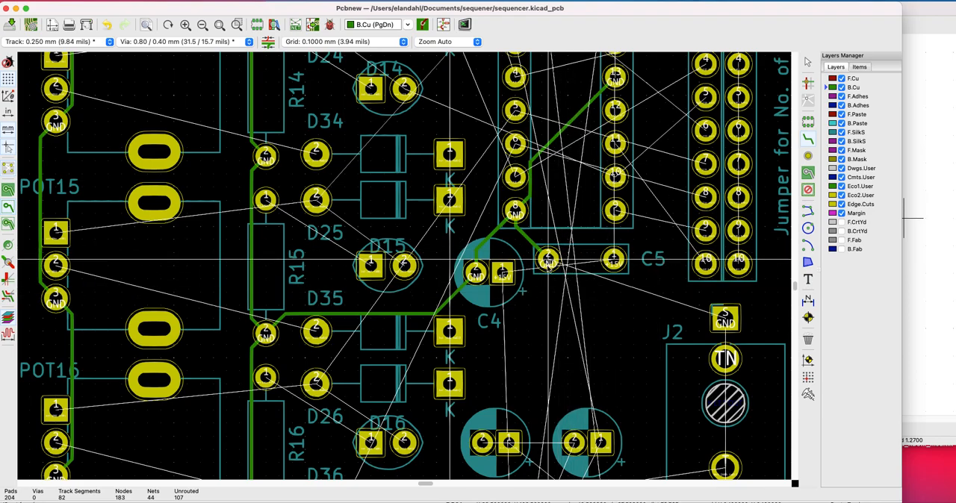
Route the GND track from C5's ground pad to J2's square pad and on down to J3's square pad
{"action": "scroll", "coordinate": [550, 261], "scroll_direction": "down", "scroll_amount": 3}
{"action": "scroll", "coordinate": [346, 293], "scroll_direction": "down", "scroll_amount": 1}
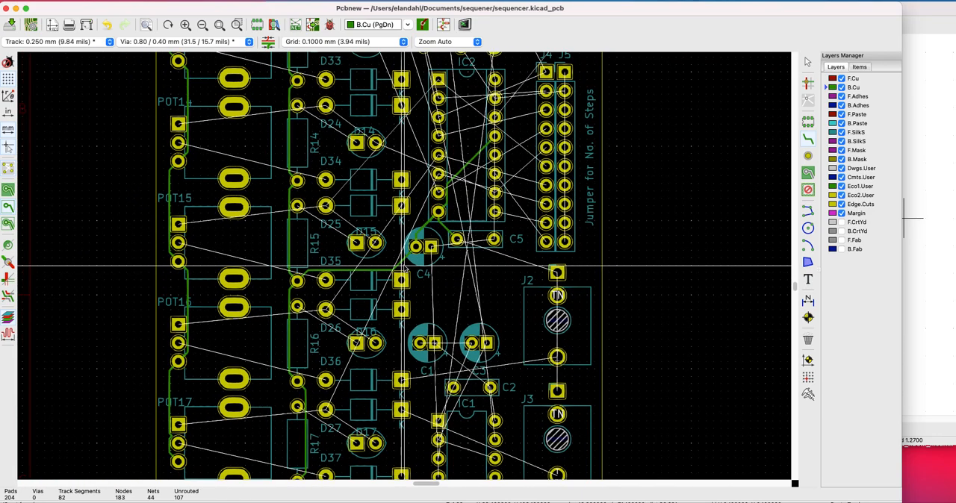
{"action": "left_click", "coordinate": [420, 245]}
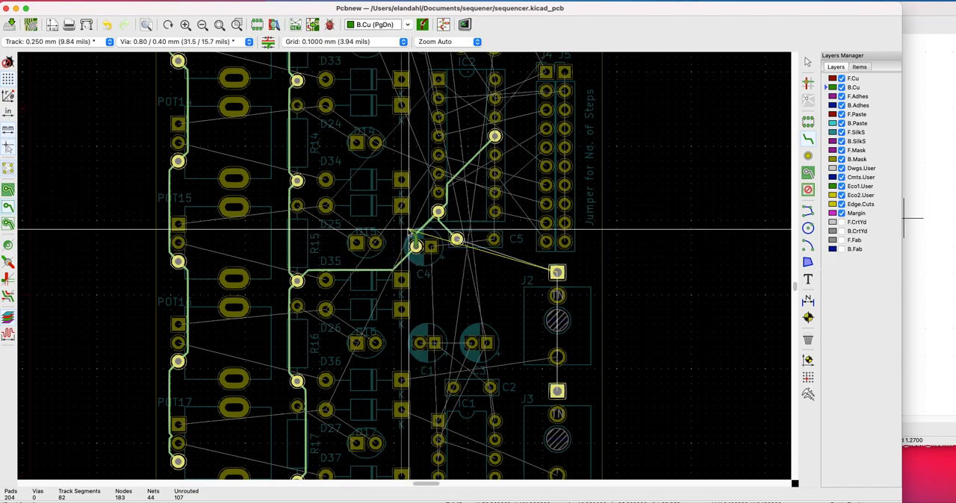
{"action": "key", "text": "Escape"}
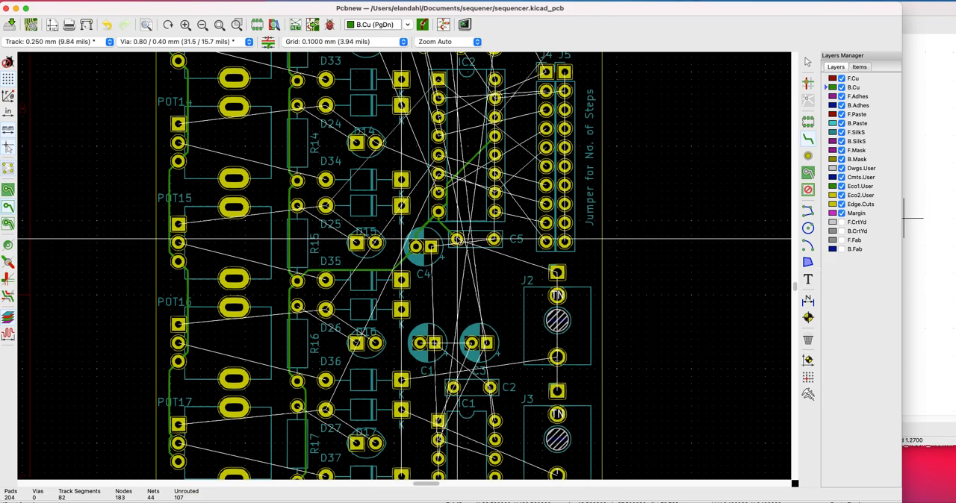
{"action": "left_click", "coordinate": [456, 239]}
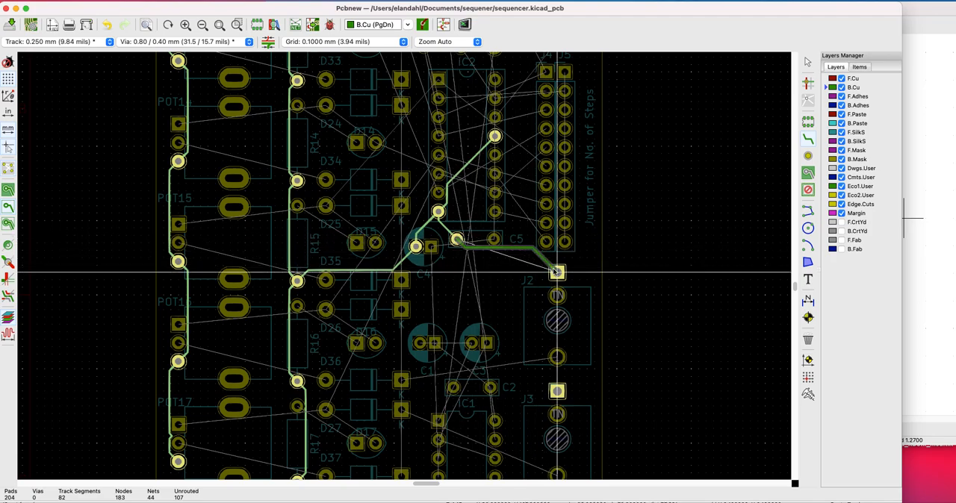
{"action": "left_click", "coordinate": [556, 273]}
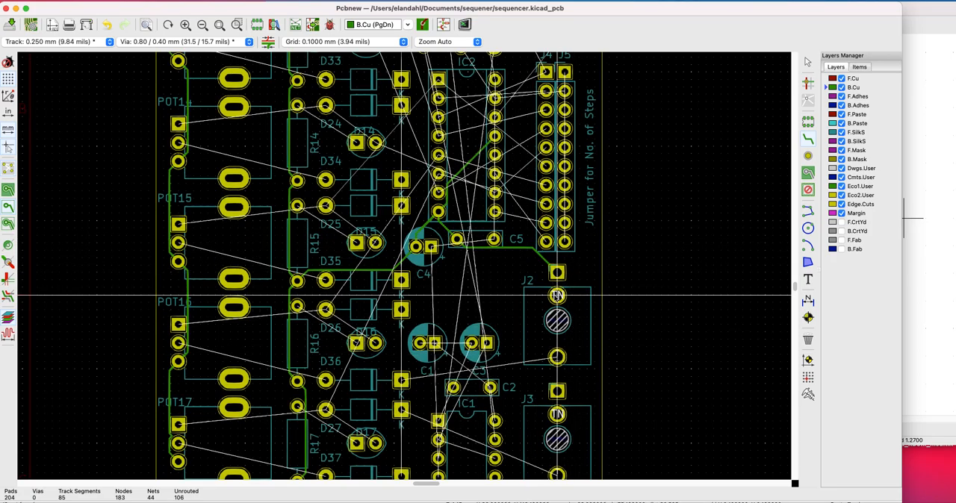
{"action": "left_click", "coordinate": [556, 273]}
{"action": "left_click", "coordinate": [557, 392]}
{"action": "scroll", "coordinate": [557, 392], "scroll_direction": "down", "scroll_amount": 3}
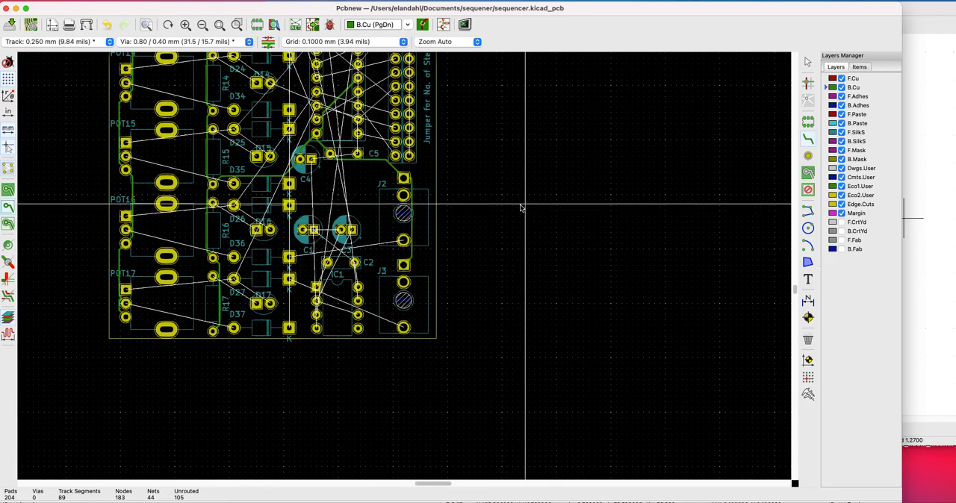
{"action": "left_click", "coordinate": [406, 266]}
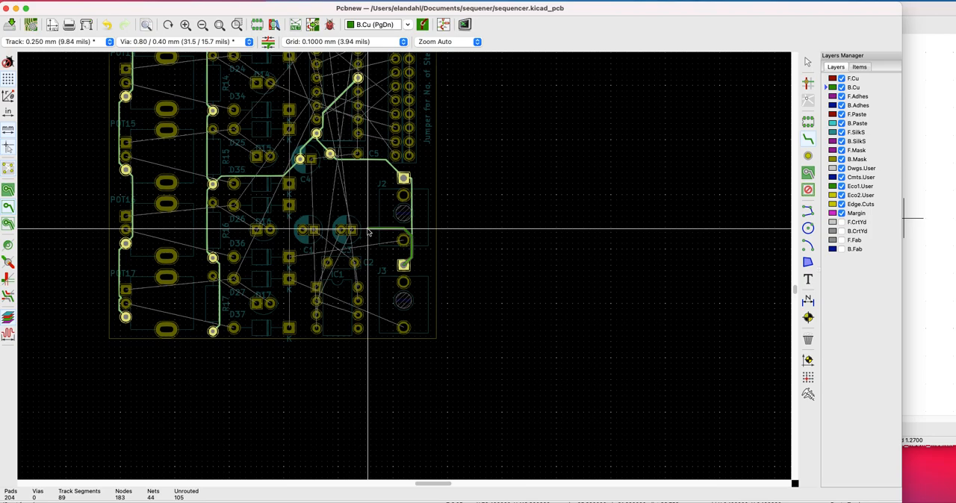
{"action": "scroll", "coordinate": [382, 239], "scroll_direction": "up", "scroll_amount": 2}
{"action": "scroll", "coordinate": [404, 269], "scroll_direction": "down", "scroll_amount": 1}
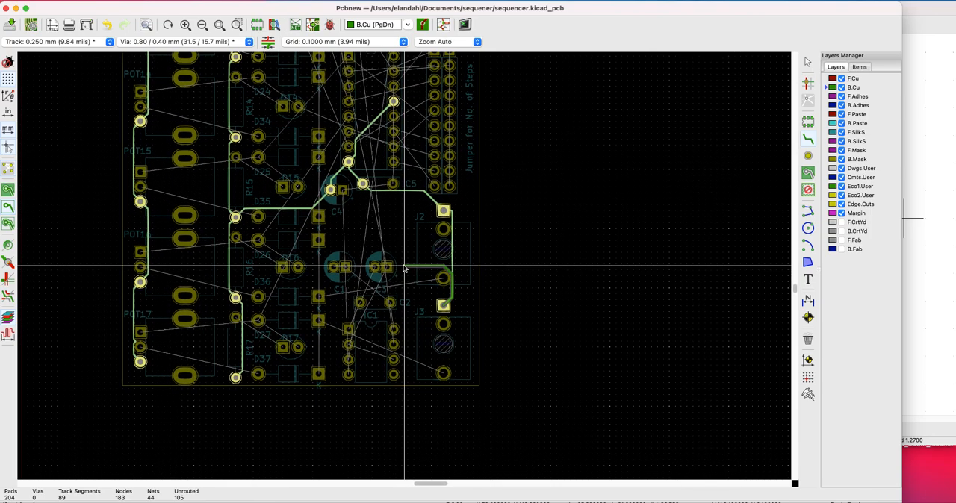
{"action": "scroll", "coordinate": [404, 269], "scroll_direction": "down", "scroll_amount": 3}
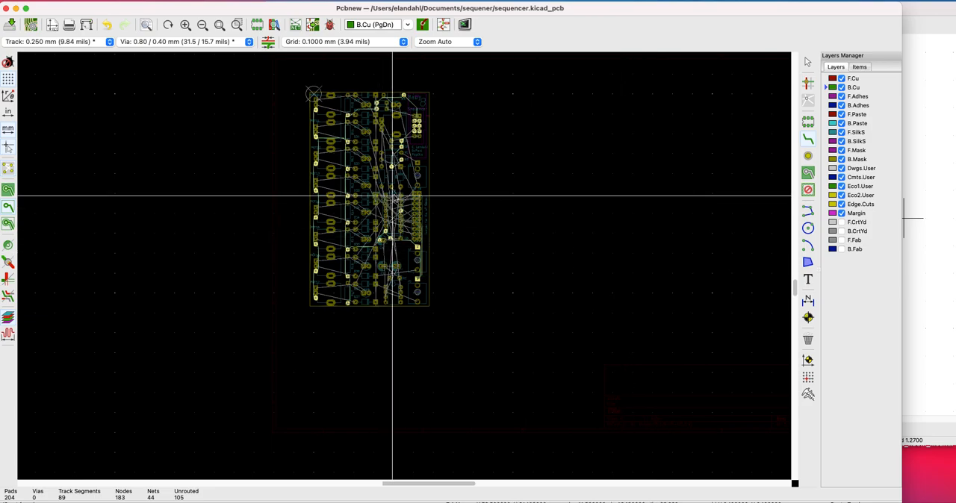
{"action": "scroll", "coordinate": [404, 268], "scroll_direction": "up", "scroll_amount": 4}
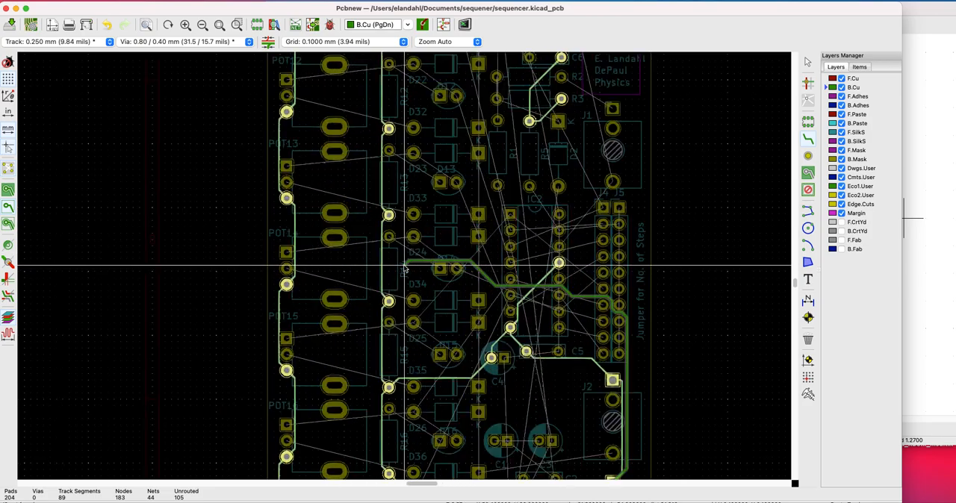
{"action": "scroll", "coordinate": [110, 218], "scroll_direction": "right", "scroll_amount": 10}
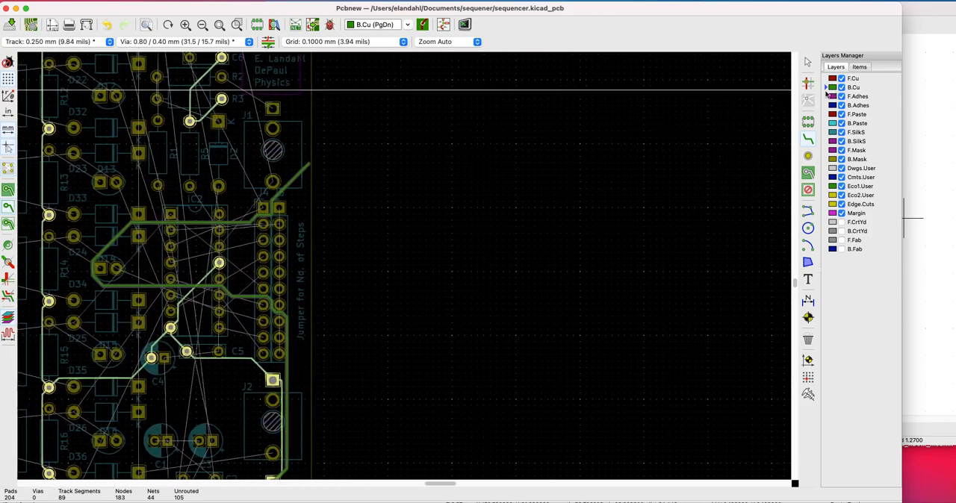
{"action": "scroll", "coordinate": [292, 258], "scroll_direction": "up", "scroll_amount": 4}
{"action": "scroll", "coordinate": [404, 266], "scroll_direction": "down", "scroll_amount": 5}
{"action": "scroll", "coordinate": [491, 208], "scroll_direction": "down", "scroll_amount": 2}
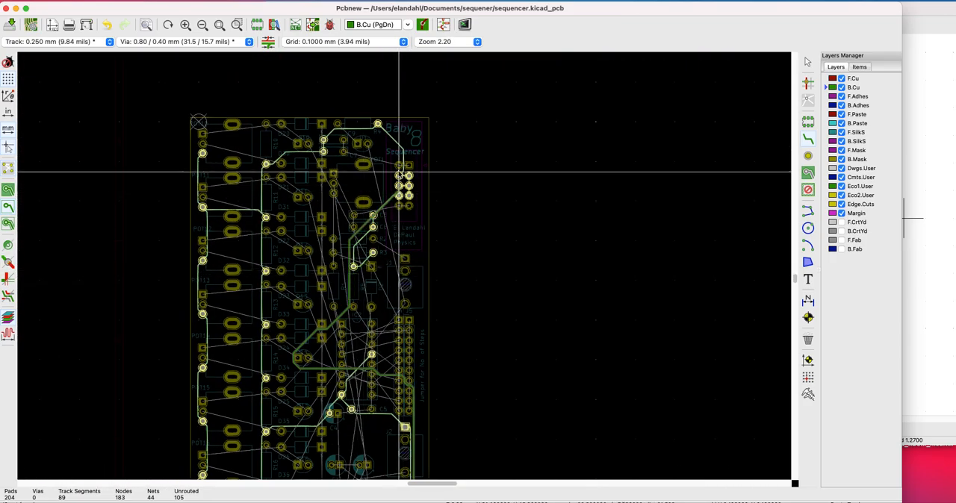
{"action": "key", "text": "Escape"}
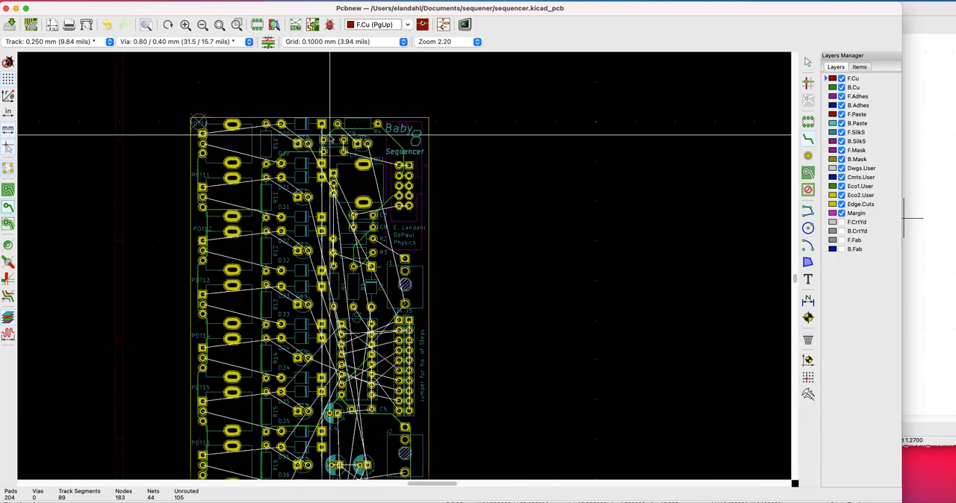
On F.Cu, join the power connector's two lowest pads and route the supply track to C8's left pad and up to POT1's square pad
{"action": "left_click", "coordinate": [410, 207]}
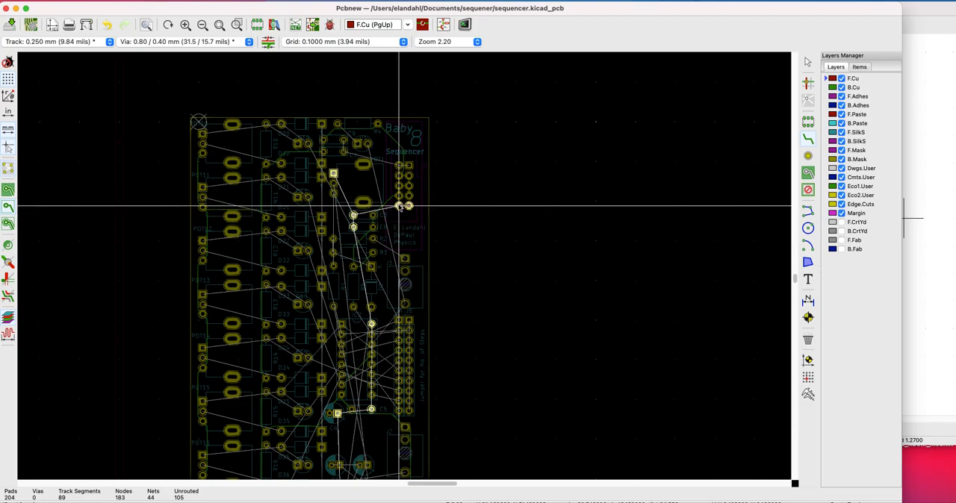
{"action": "left_click", "coordinate": [399, 207]}
{"action": "left_click", "coordinate": [404, 204]}
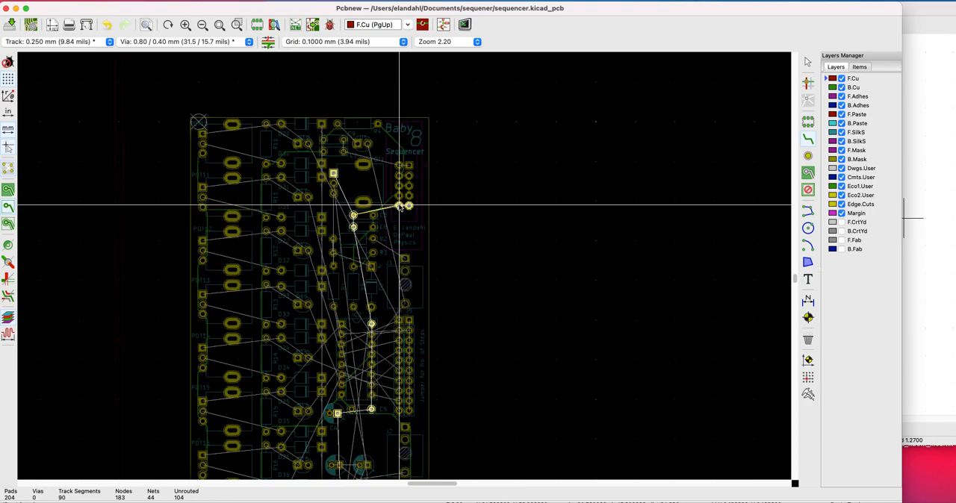
{"action": "left_click", "coordinate": [353, 215]}
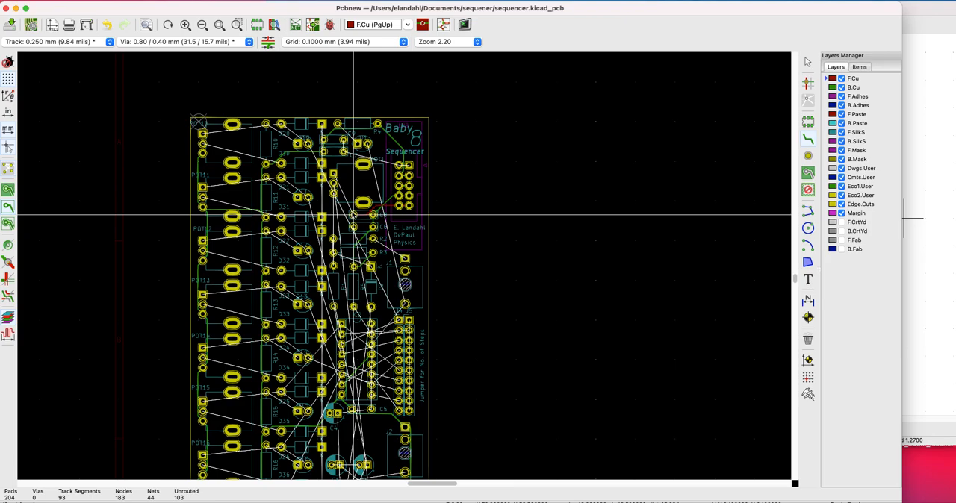
{"action": "left_click", "coordinate": [353, 215]}
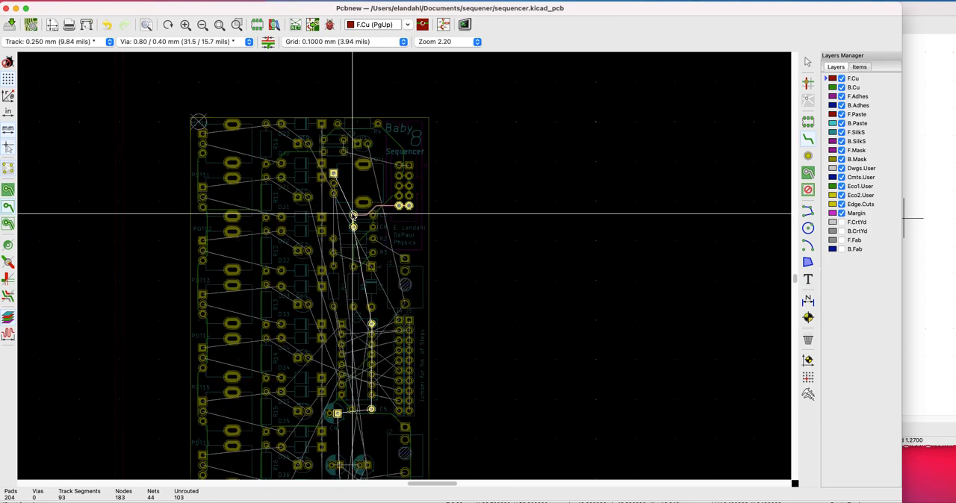
{"action": "left_click", "coordinate": [334, 174]}
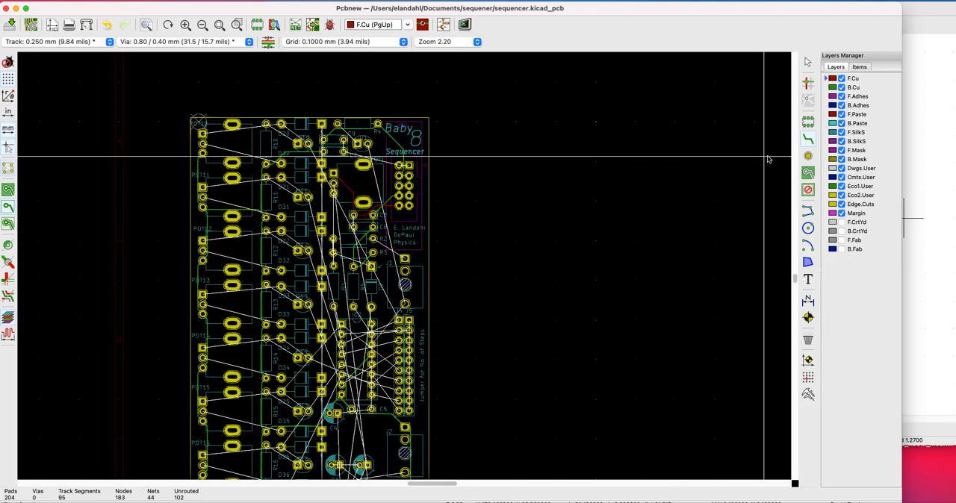
Route the F.Cu supply track from C8's left pad to C6's left pad and down to IC2's upper-right pad
{"action": "scroll", "coordinate": [351, 233], "scroll_direction": "up", "scroll_amount": 5}
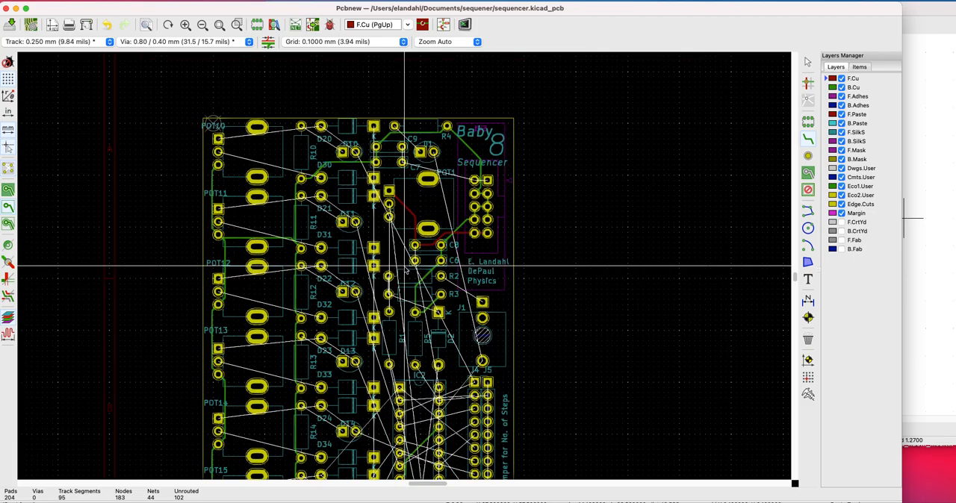
{"action": "left_click", "coordinate": [419, 237]}
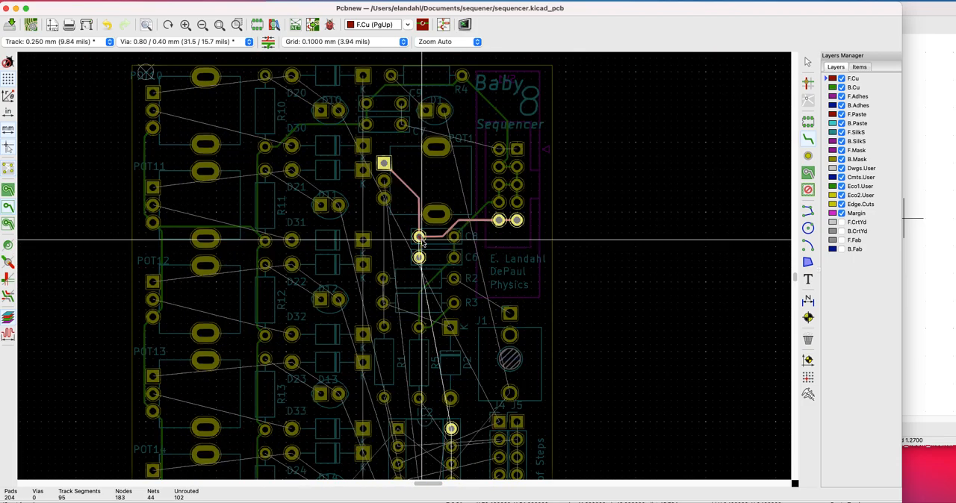
{"action": "left_click", "coordinate": [419, 257]}
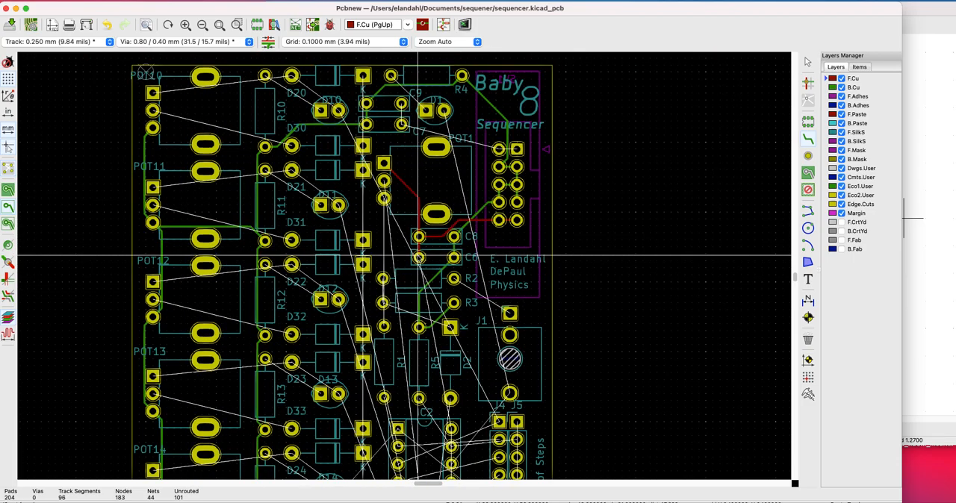
{"action": "left_click", "coordinate": [419, 258]}
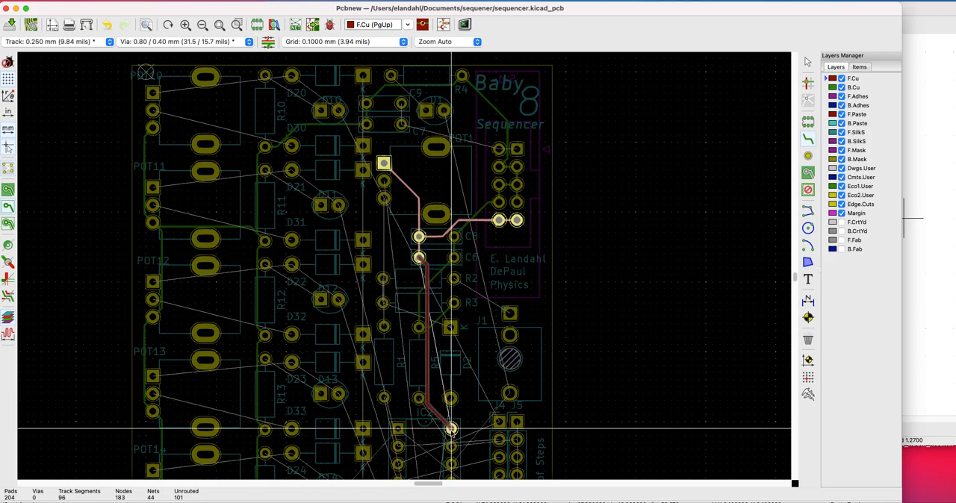
{"action": "left_click", "coordinate": [451, 431]}
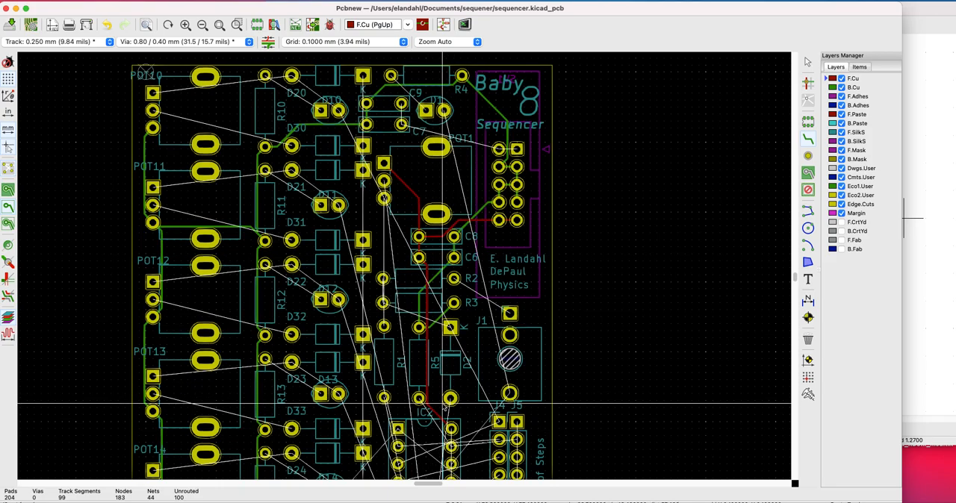
Route the F.Cu supply track from IC2's upper-right pad around the outer side of J5 to C5's right pad
{"action": "left_click", "coordinate": [451, 429]}
{"action": "scroll", "coordinate": [452, 429], "scroll_direction": "down", "scroll_amount": 3}
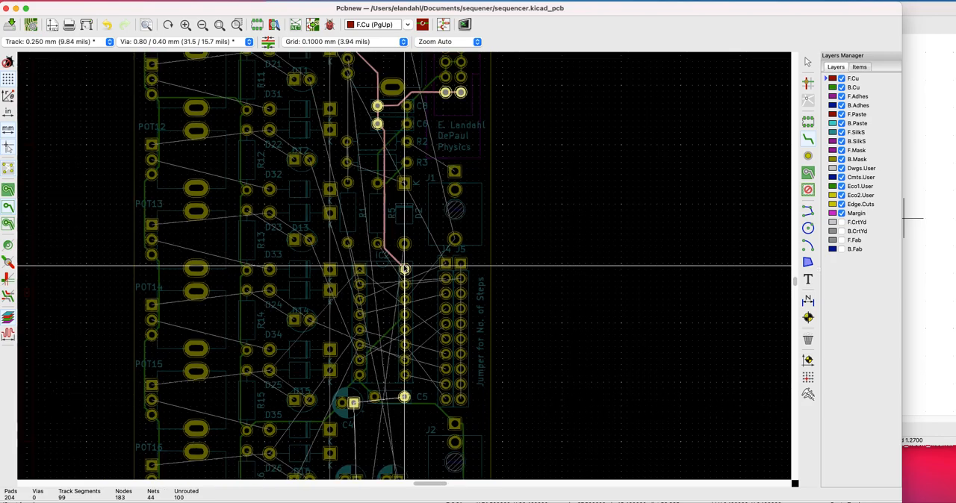
{"action": "scroll", "coordinate": [404, 268], "scroll_direction": "down", "scroll_amount": 2}
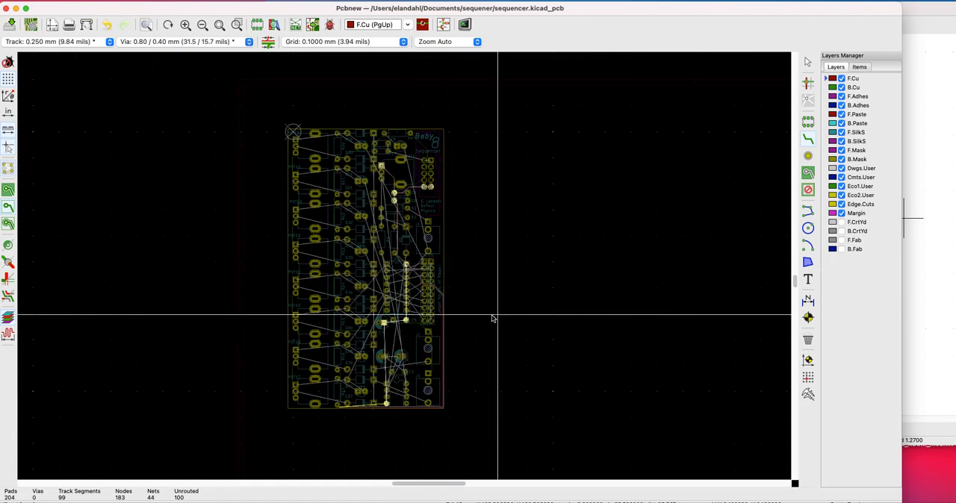
{"action": "left_click", "coordinate": [407, 321]}
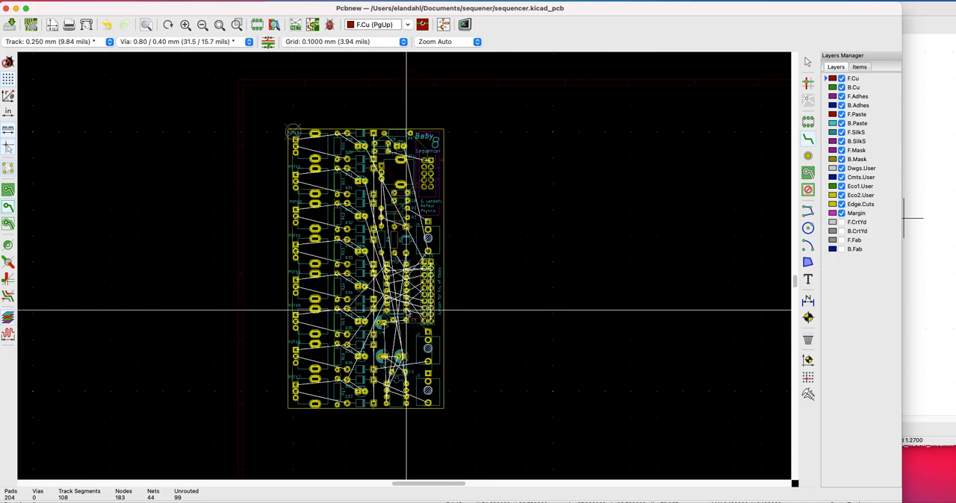
Continue the F.Cu supply track from C5's right pad to C4's square pad and down to IC1's lowest left pad
{"action": "scroll", "coordinate": [406, 310], "scroll_direction": "up", "scroll_amount": 2}
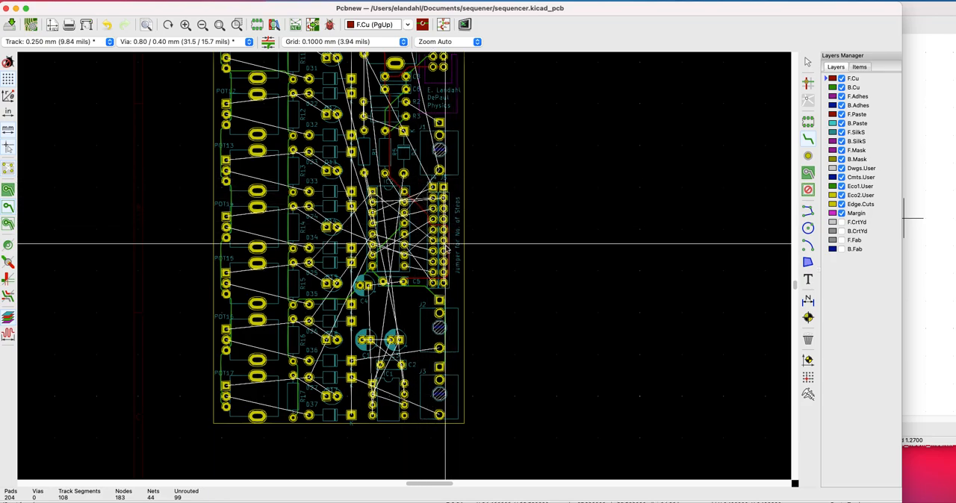
{"action": "scroll", "coordinate": [406, 264], "scroll_direction": "up", "scroll_amount": 4}
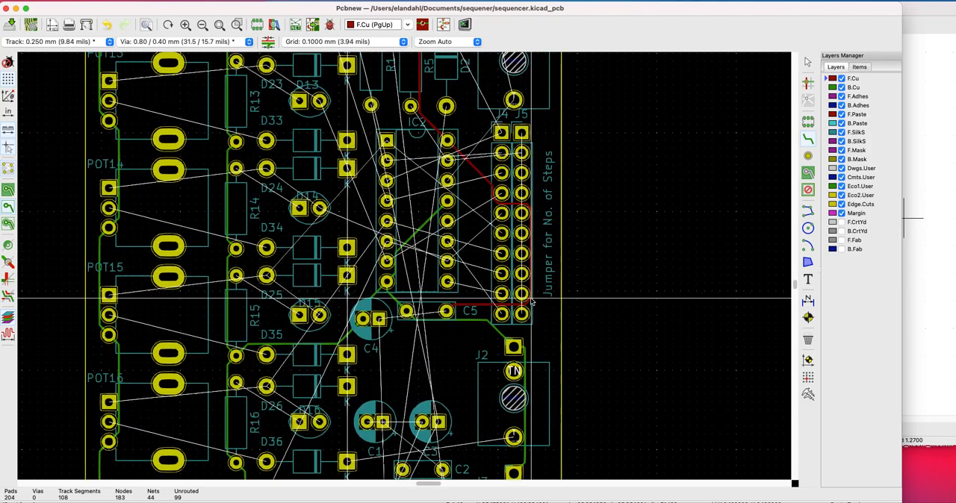
{"action": "key", "text": "x"}
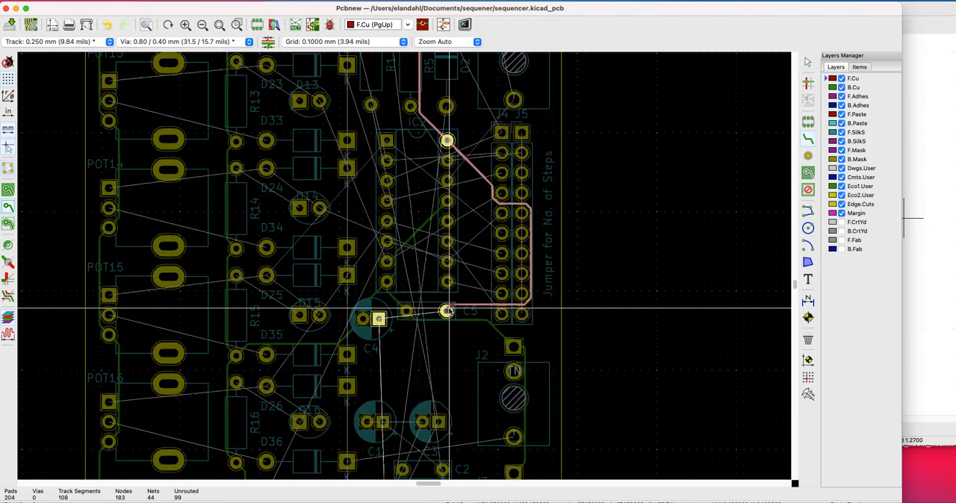
{"action": "left_click", "coordinate": [377, 319]}
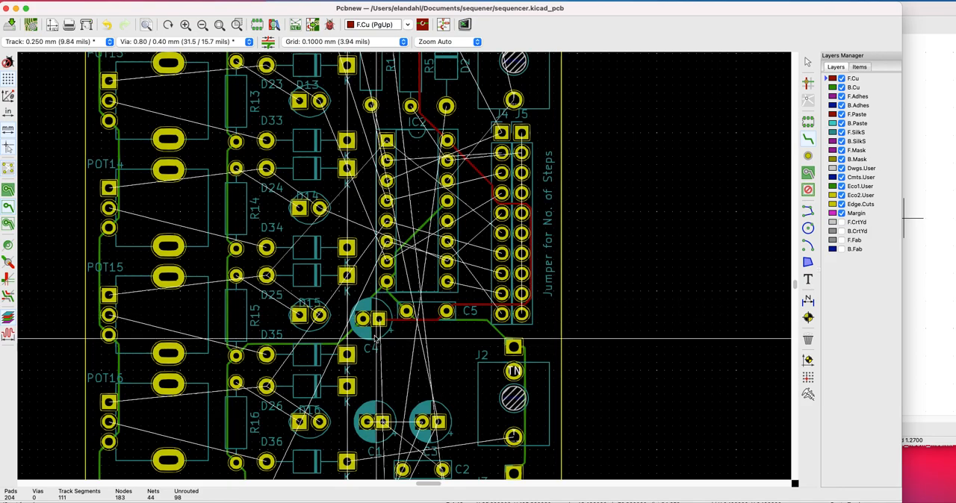
{"action": "key", "text": "F4"}
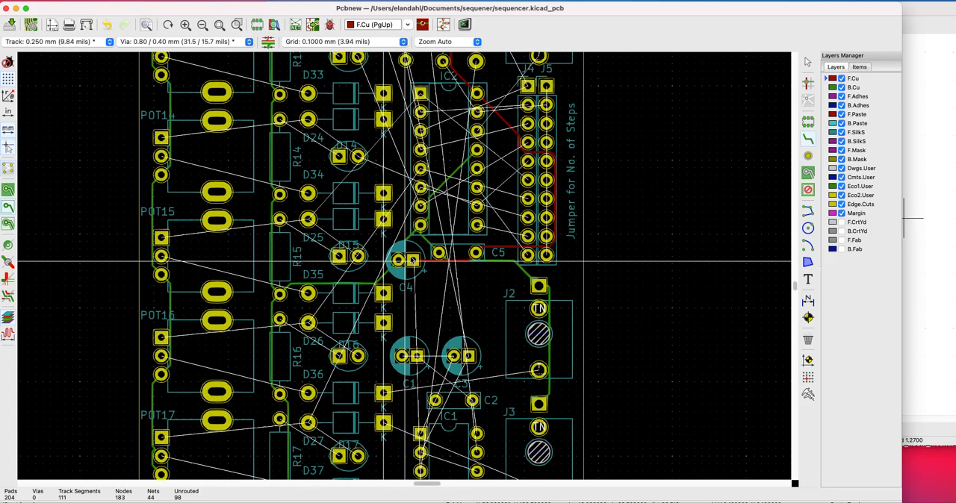
{"action": "key", "text": "x"}
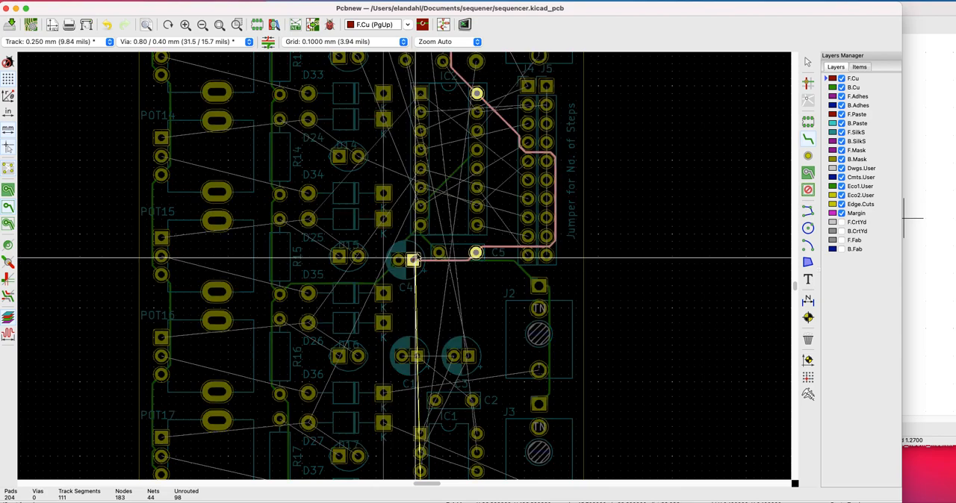
{"action": "scroll", "coordinate": [396, 268], "scroll_direction": "down", "scroll_amount": 2}
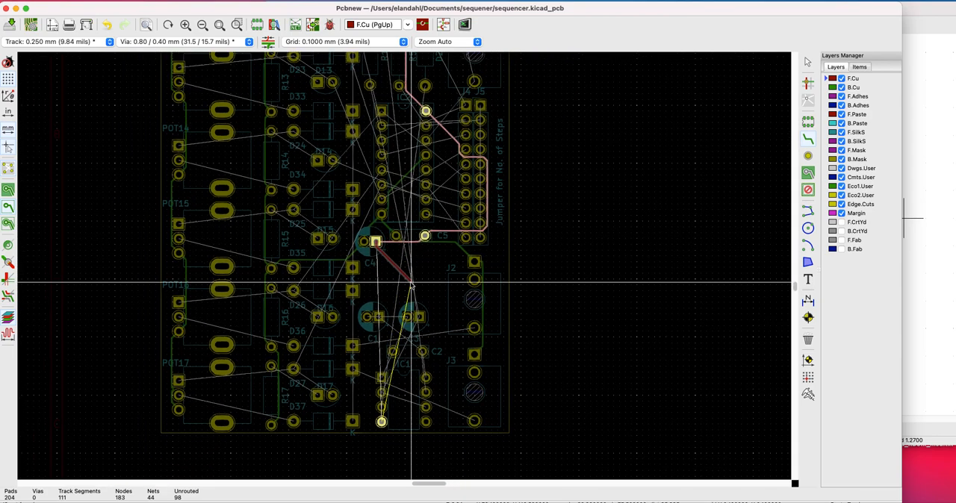
{"action": "left_click", "coordinate": [382, 422]}
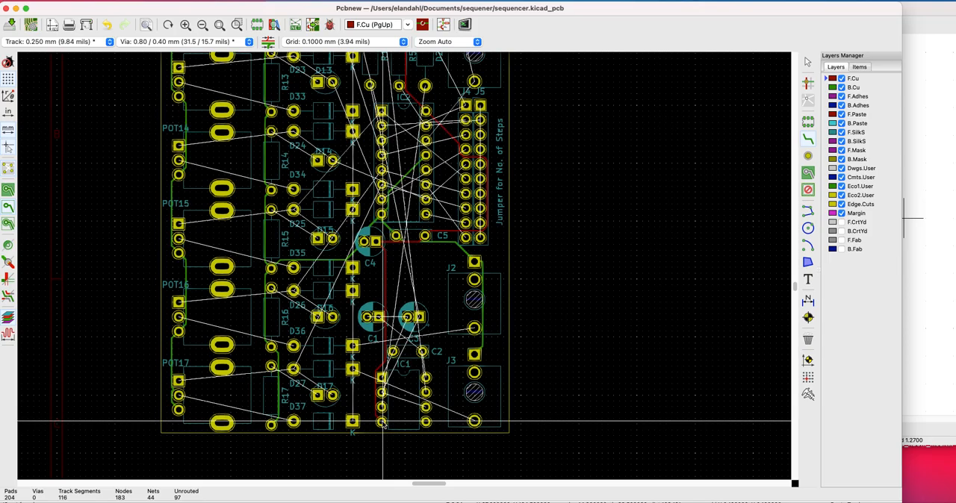
Examine the remaining unrouted connections across the whole board
{"action": "scroll", "coordinate": [404, 268], "scroll_direction": "up", "scroll_amount": 5}
{"action": "scroll", "coordinate": [404, 267], "scroll_direction": "down", "scroll_amount": 4}
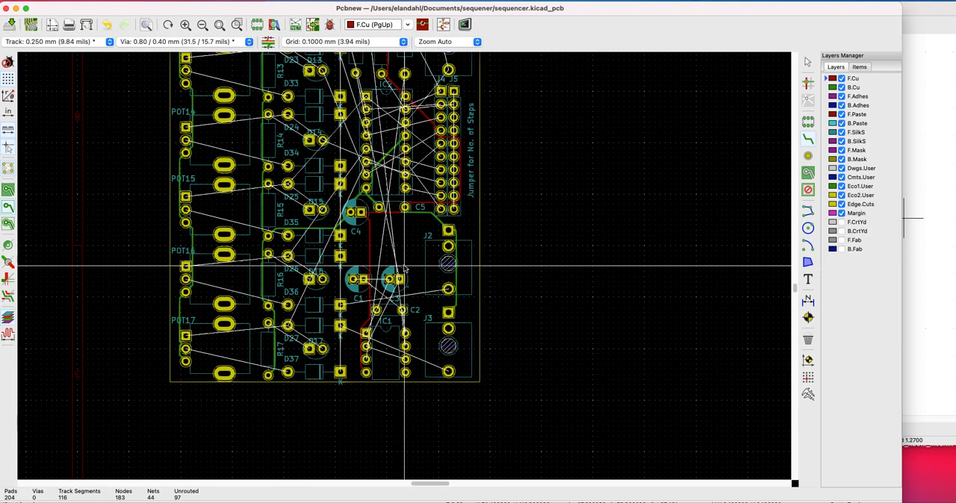
{"action": "scroll", "coordinate": [404, 268], "scroll_direction": "down", "scroll_amount": 2}
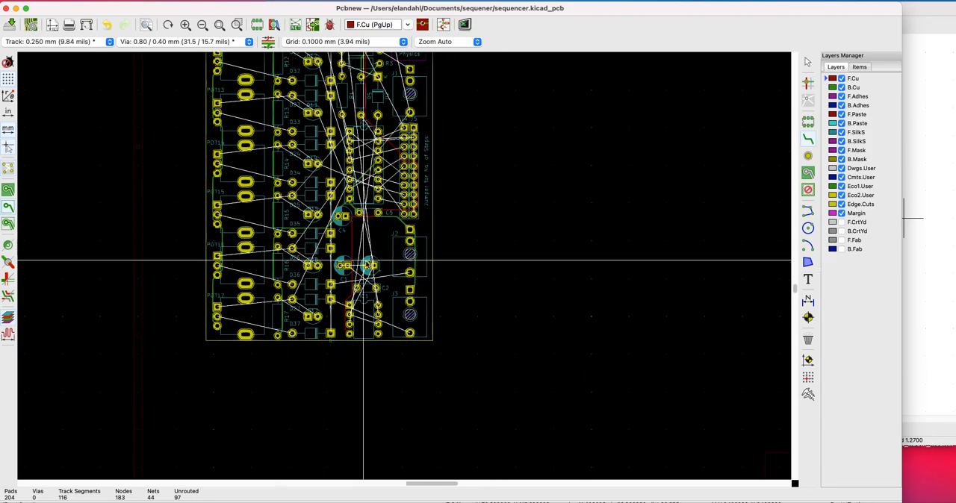
{"action": "scroll", "coordinate": [368, 266], "scroll_direction": "down", "scroll_amount": 2}
{"action": "scroll", "coordinate": [412, 95], "scroll_direction": "down", "scroll_amount": 2}
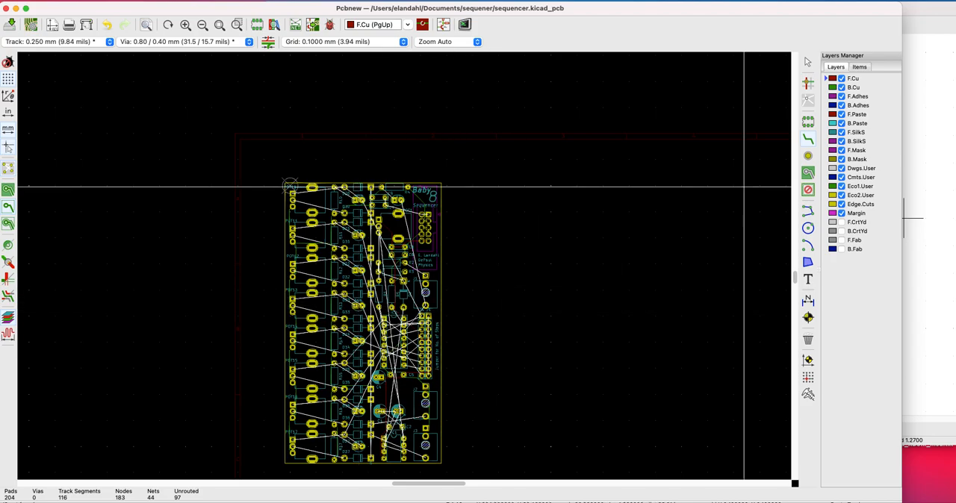
{"action": "scroll", "coordinate": [406, 267], "scroll_direction": "down", "scroll_amount": 2}
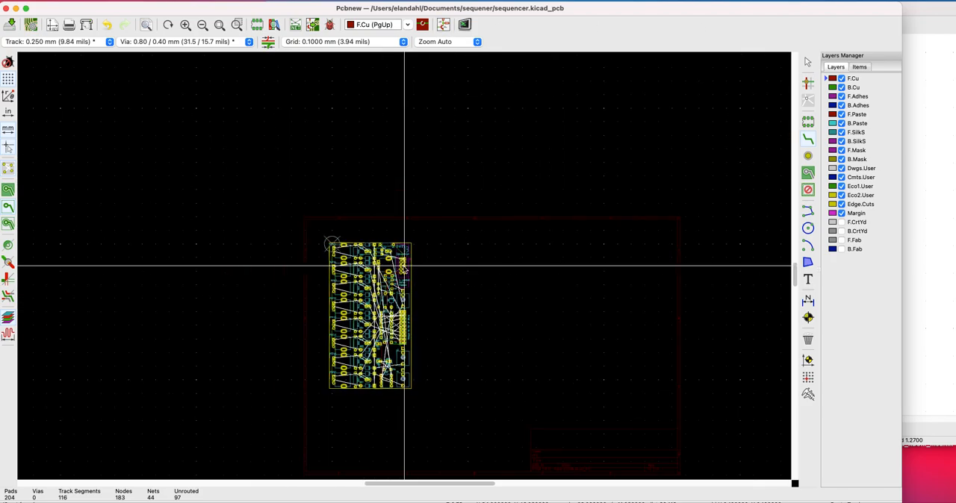
{"action": "scroll", "coordinate": [404, 265], "scroll_direction": "up", "scroll_amount": 5}
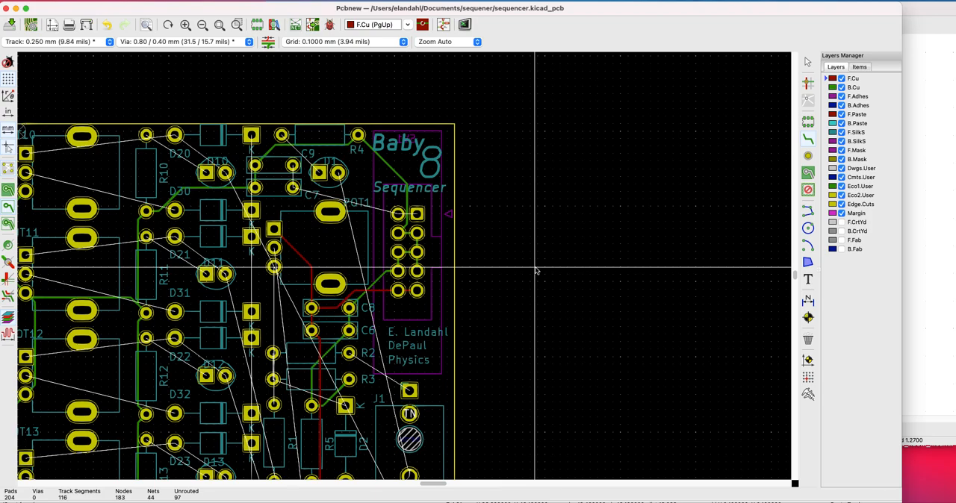
{"action": "scroll", "coordinate": [532, 288], "scroll_direction": "down", "scroll_amount": 2}
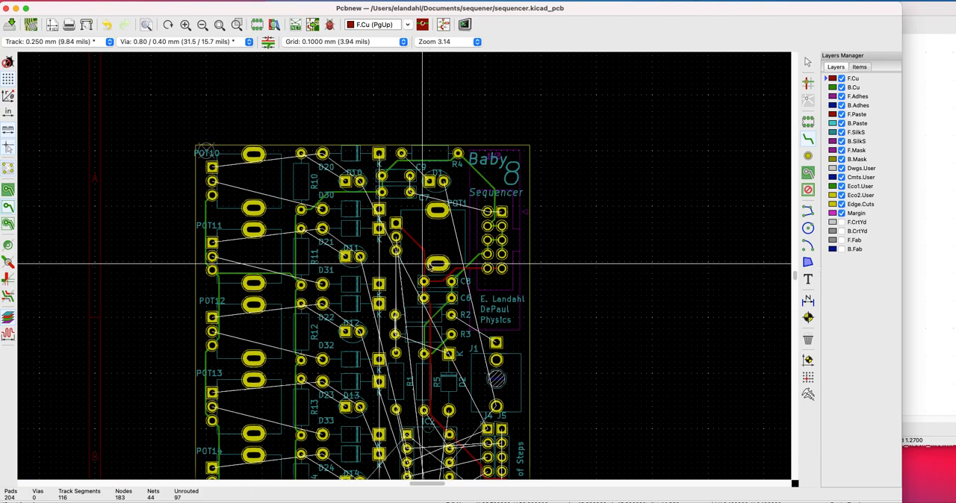
{"action": "scroll", "coordinate": [528, 306], "scroll_direction": "down", "scroll_amount": 3}
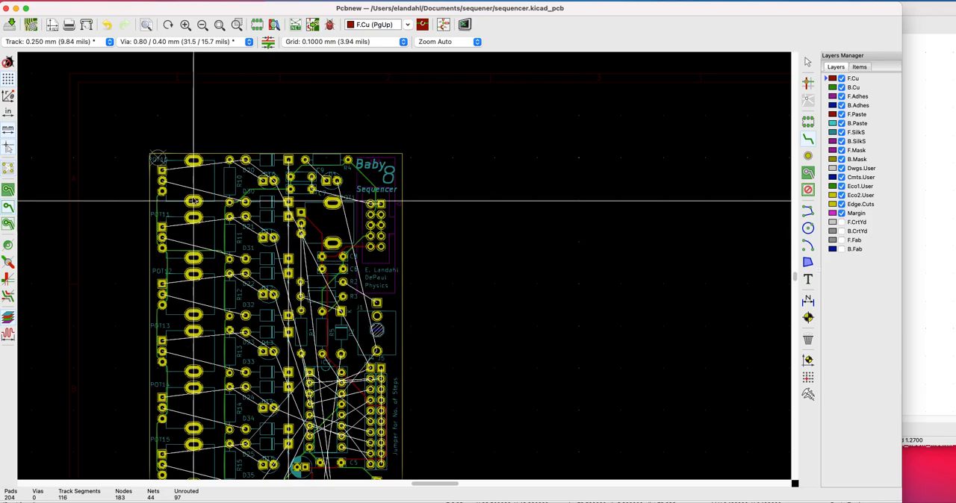
Route the F.Cu track from POT10's square pad through D20's left pad and D10's round pad to J4's square pad and IC2's third left pad
{"action": "left_click", "coordinate": [160, 170]}
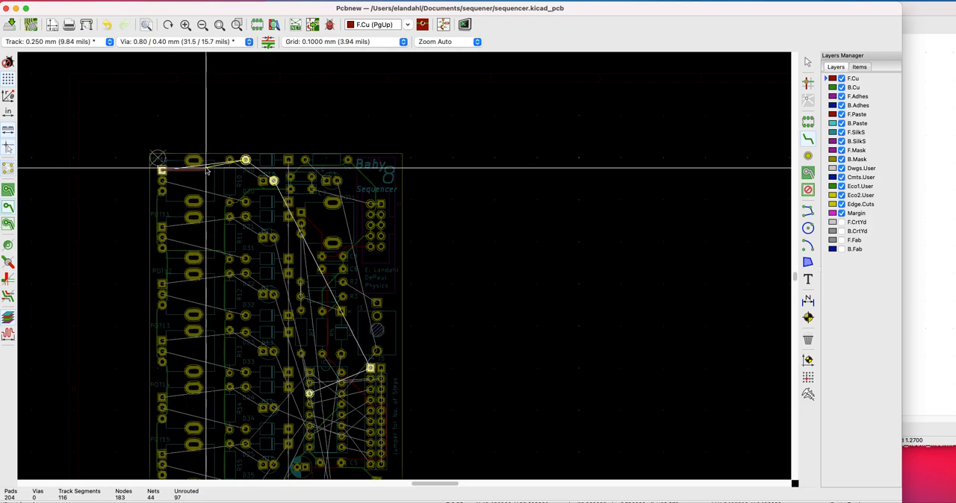
{"action": "left_click", "coordinate": [246, 160]}
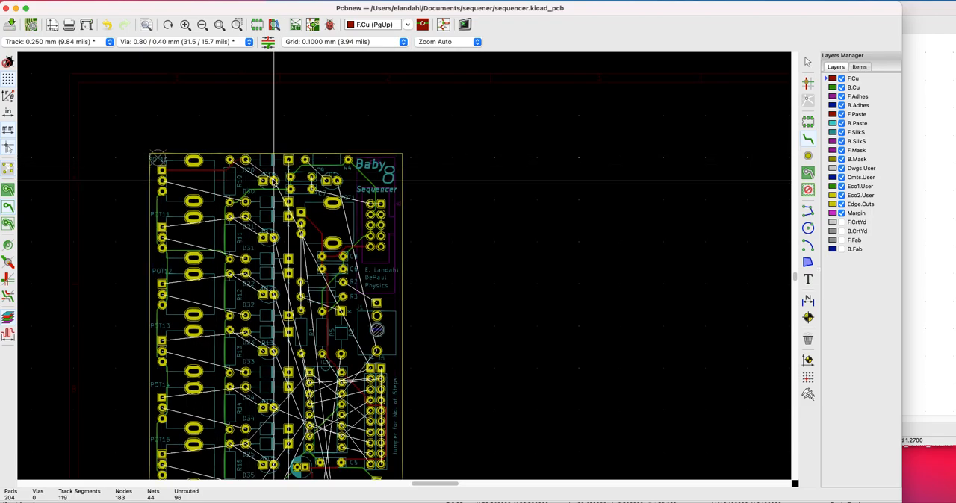
{"action": "left_click", "coordinate": [245, 160]}
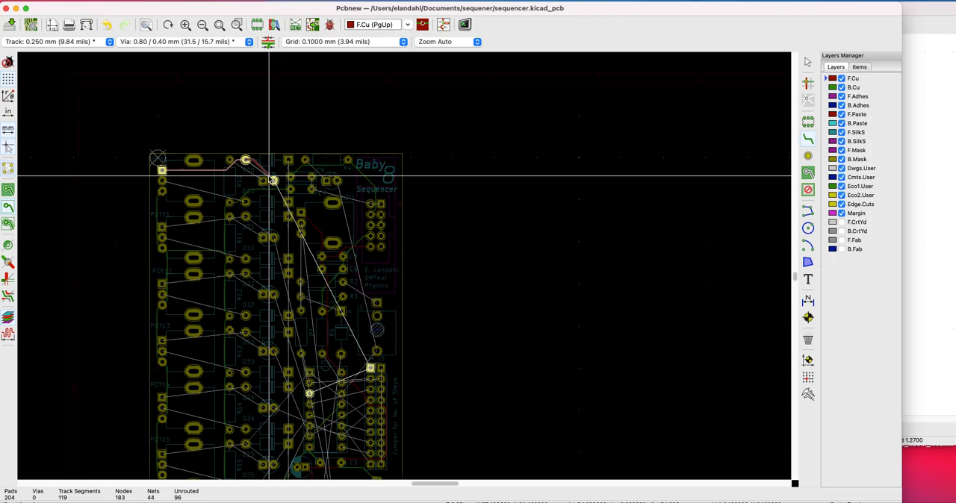
{"action": "left_click", "coordinate": [384, 372]}
{"action": "left_click", "coordinate": [372, 368]}
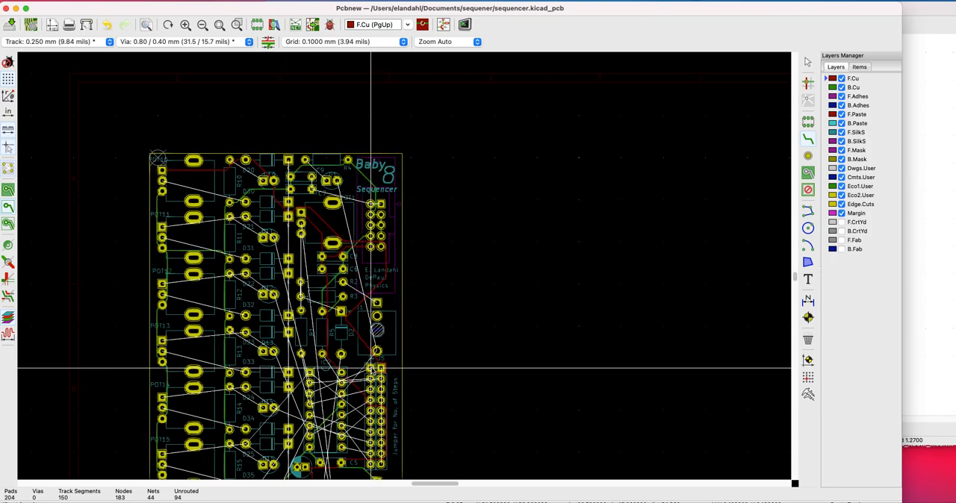
{"action": "left_click", "coordinate": [370, 367]}
{"action": "left_click", "coordinate": [309, 392]}
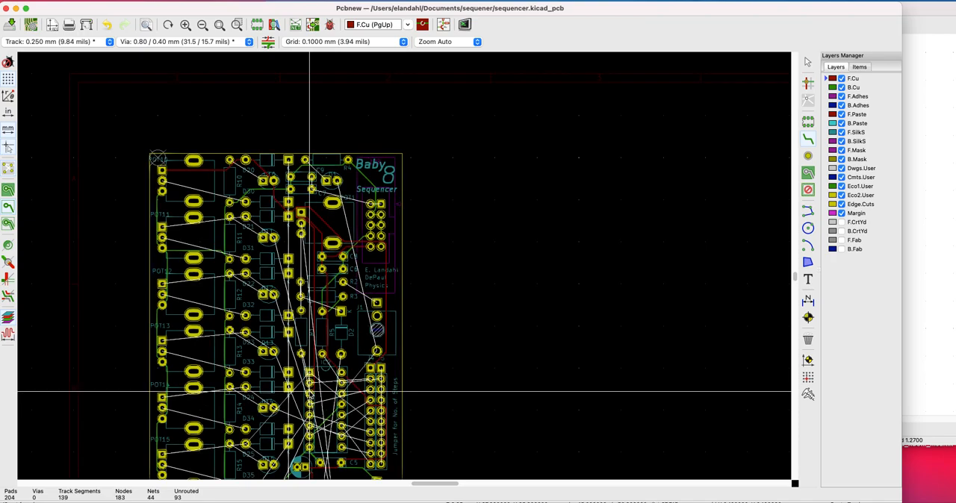
Route the F.Cu track from POT11's square pad through D21's left pad and D11's round pad to IC2's second left pad and J4's second pad
{"action": "left_click", "coordinate": [162, 227]}
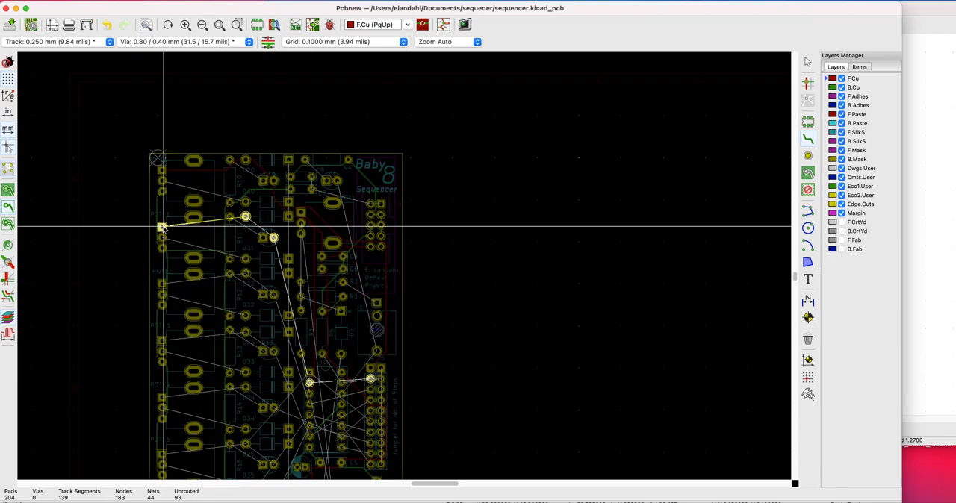
{"action": "left_click", "coordinate": [247, 216]}
{"action": "left_click", "coordinate": [245, 216]}
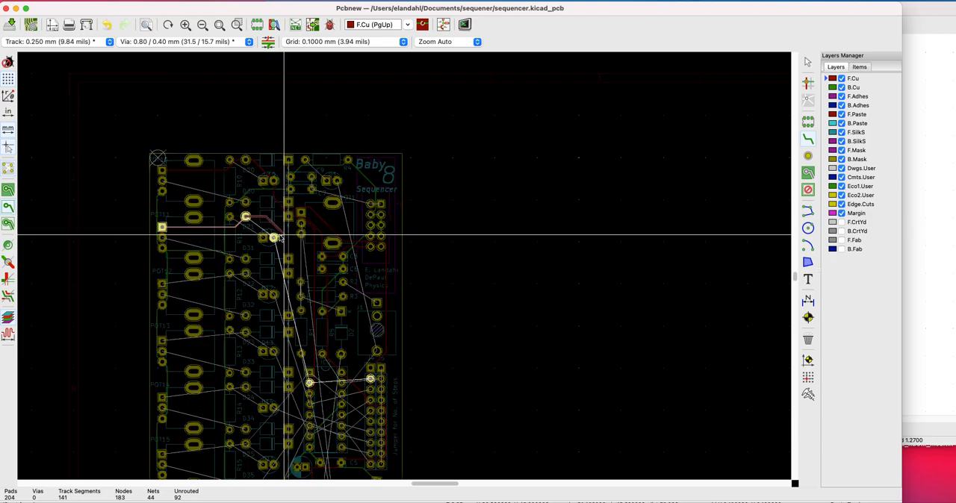
{"action": "left_click", "coordinate": [274, 238]}
{"action": "left_click", "coordinate": [274, 237]}
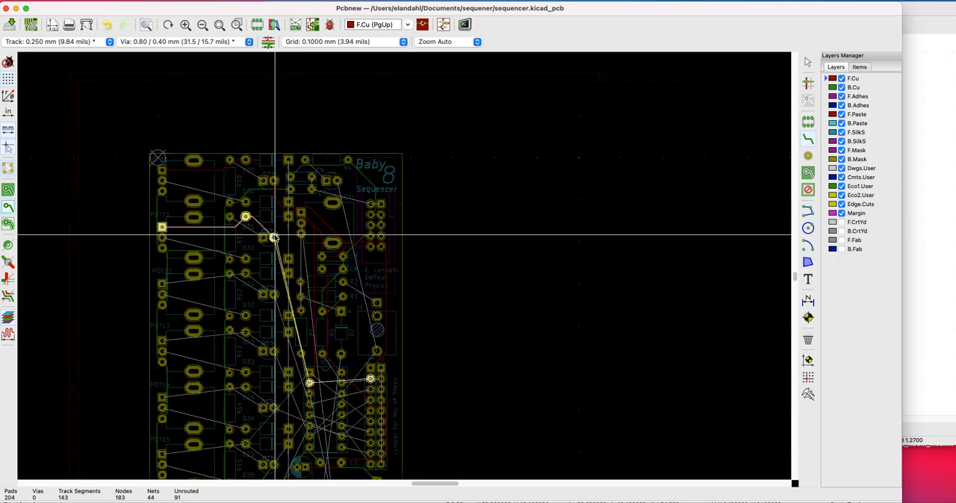
{"action": "left_click", "coordinate": [309, 382]}
{"action": "left_click", "coordinate": [309, 381]}
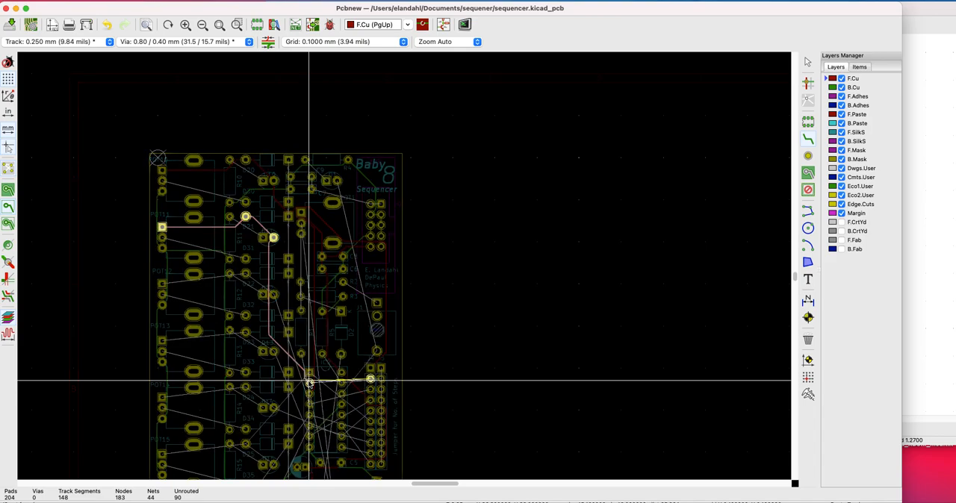
{"action": "left_click", "coordinate": [369, 380]}
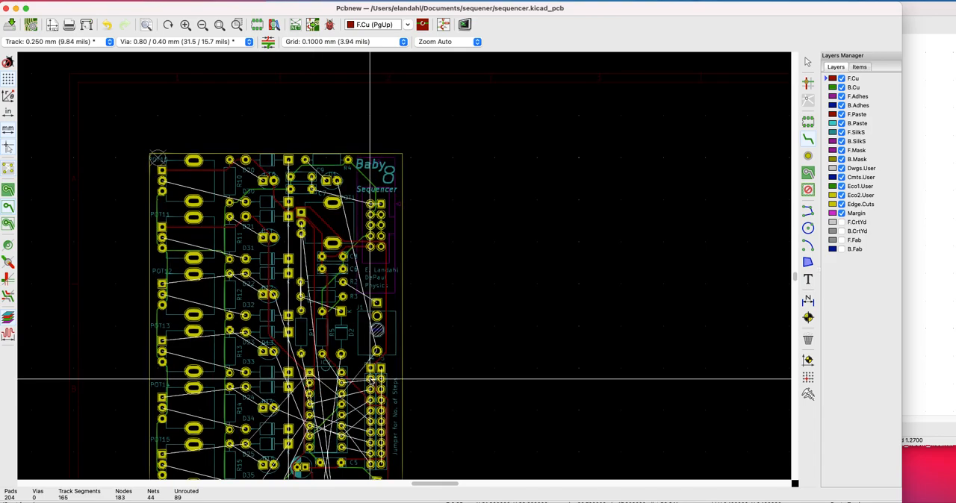
Route the F.Cu track from POT12's square pad to D22's left pad and on to D12's round pad
{"action": "left_click", "coordinate": [162, 284]}
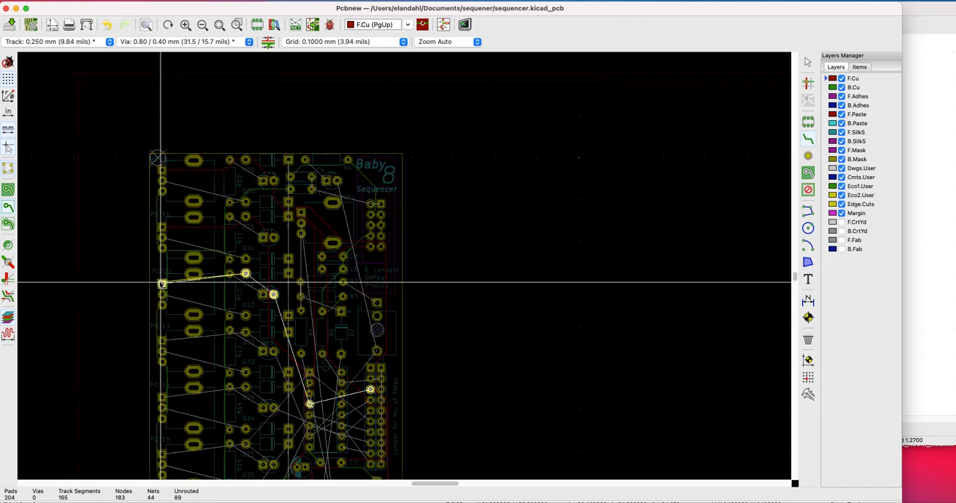
{"action": "left_click", "coordinate": [245, 275]}
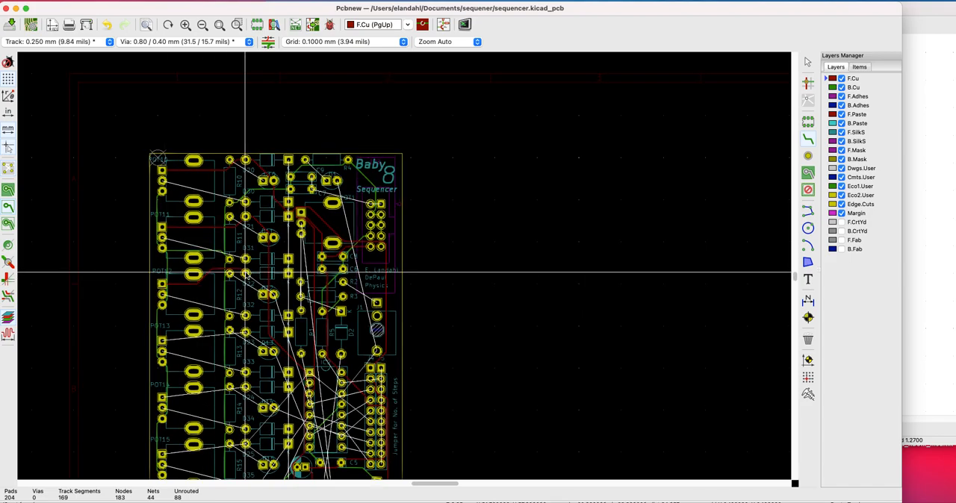
{"action": "left_click", "coordinate": [245, 274]}
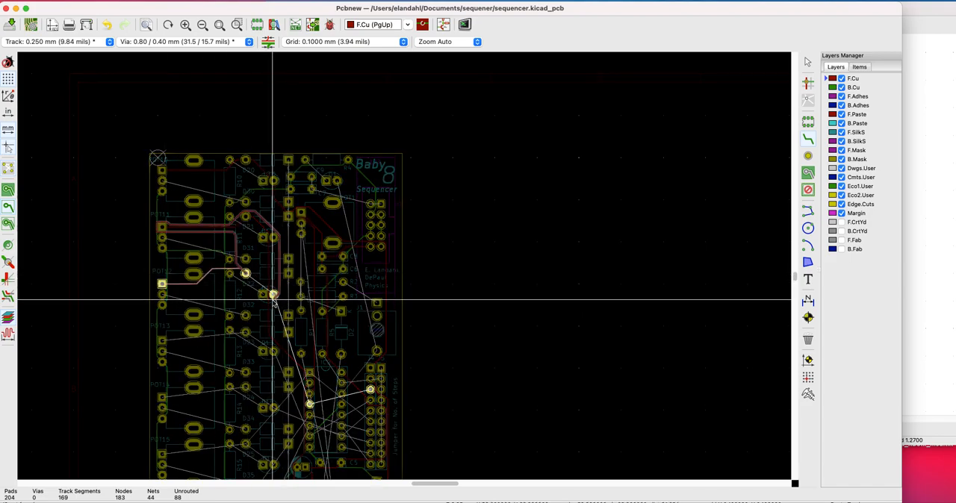
{"action": "left_click", "coordinate": [274, 296]}
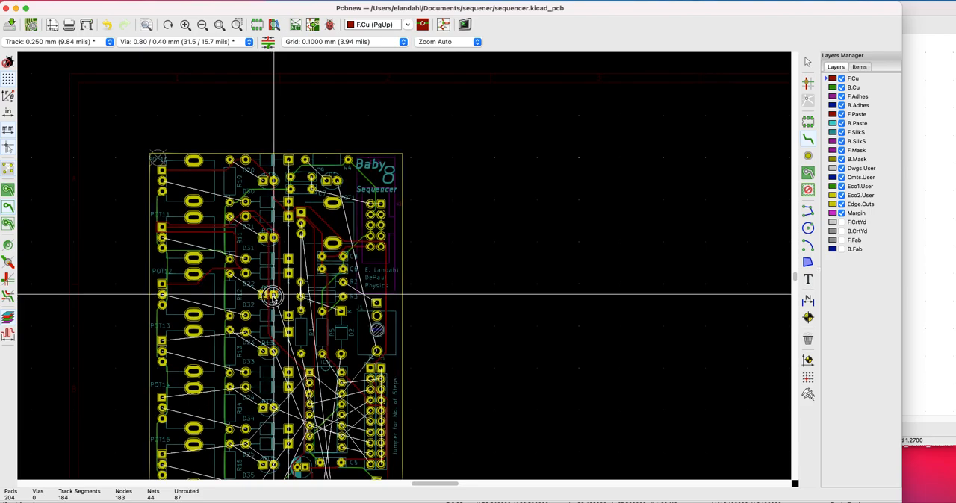
Route the F.Cu track from D12's round pad to IC2's fourth left pad and on to J4's third pad
{"action": "left_click", "coordinate": [273, 296]}
{"action": "left_click", "coordinate": [309, 406]}
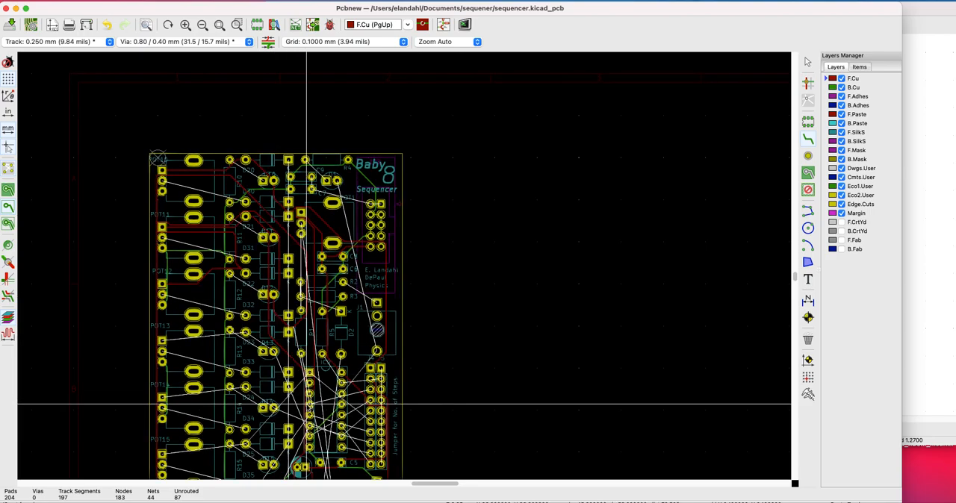
{"action": "left_click", "coordinate": [306, 406]}
{"action": "left_click", "coordinate": [371, 390]}
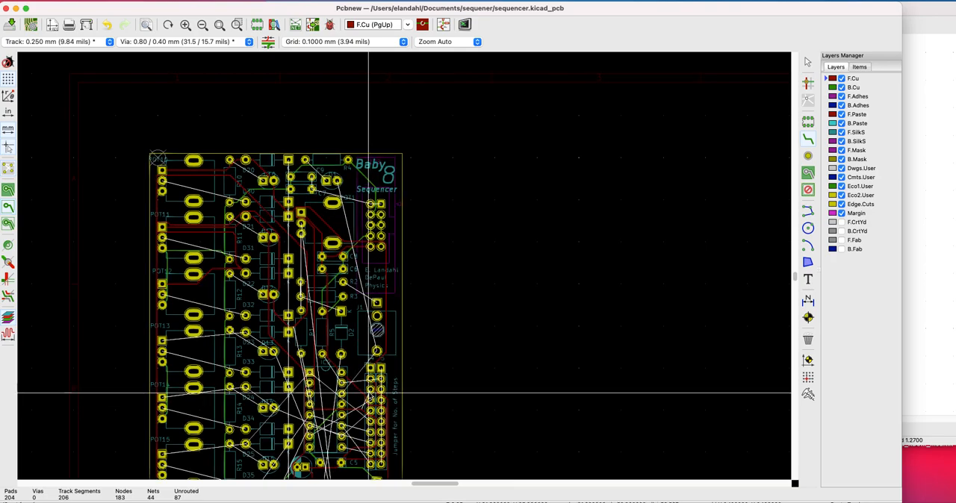
{"action": "left_click", "coordinate": [369, 390]}
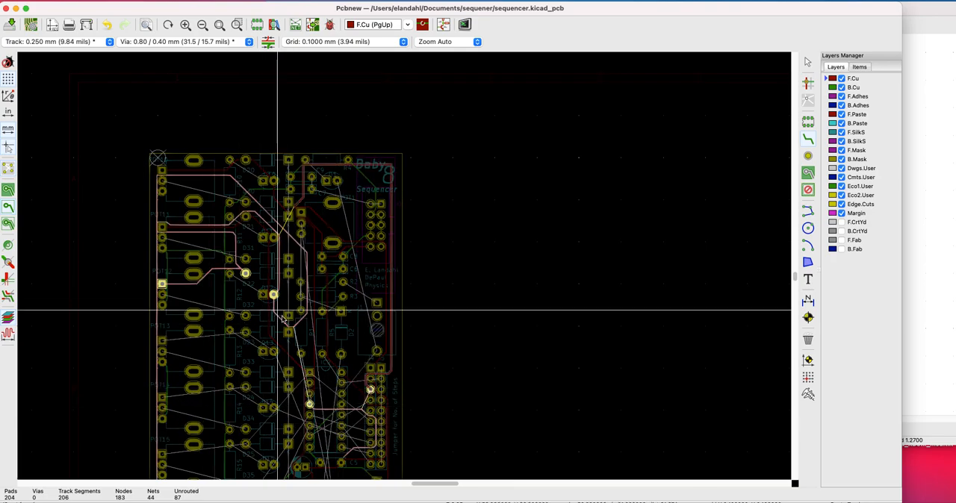
Try to add a second F.Cu track from POT11's square pad toward IC2's second left pad
{"action": "scroll", "coordinate": [284, 317], "scroll_direction": "down", "scroll_amount": 1}
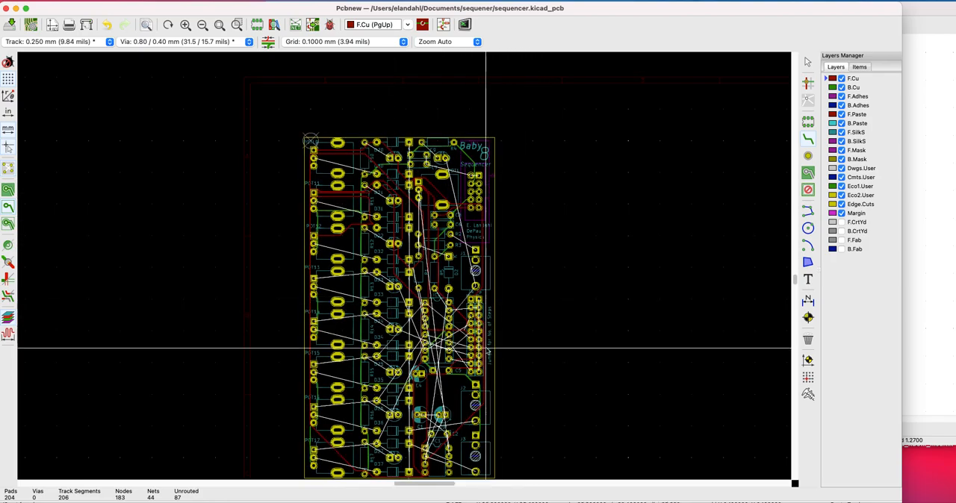
{"action": "left_click", "coordinate": [314, 194]}
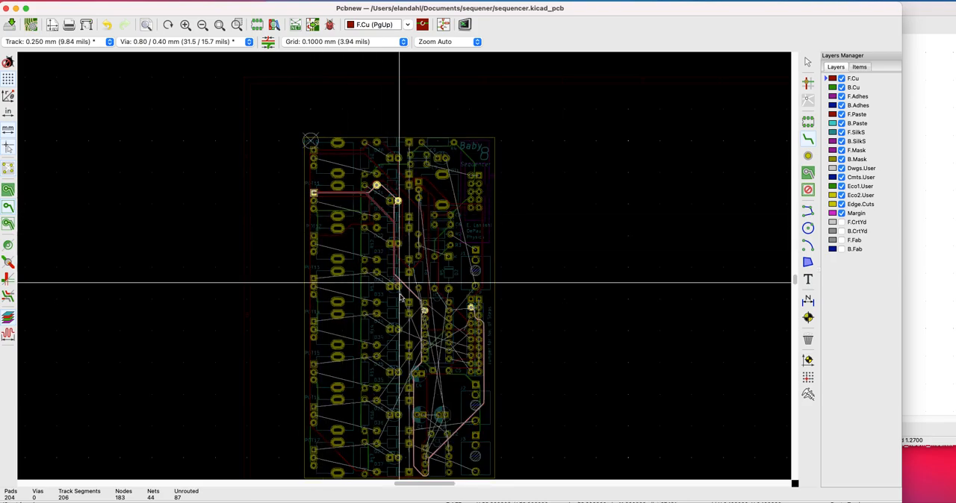
{"action": "scroll", "coordinate": [448, 388], "scroll_direction": "down", "scroll_amount": 2}
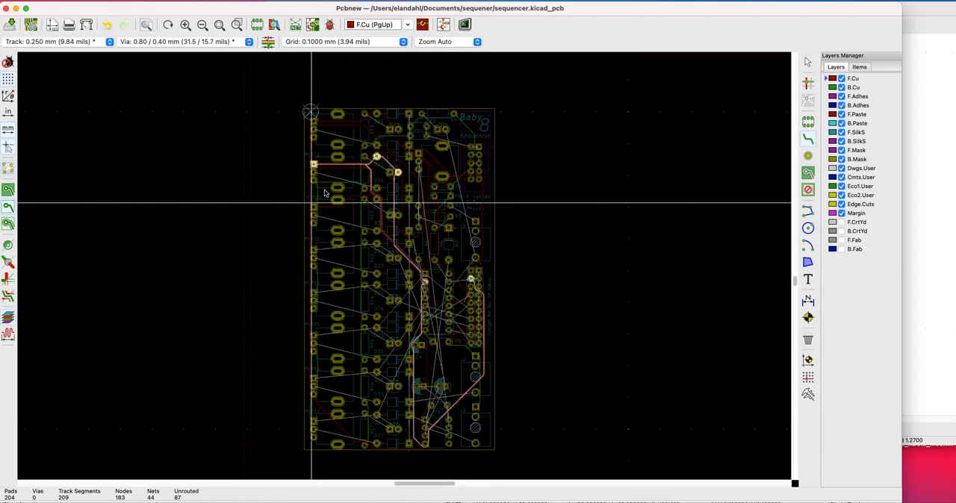
{"action": "scroll", "coordinate": [305, 81], "scroll_direction": "up", "scroll_amount": 3}
{"action": "key", "text": "Escape"}
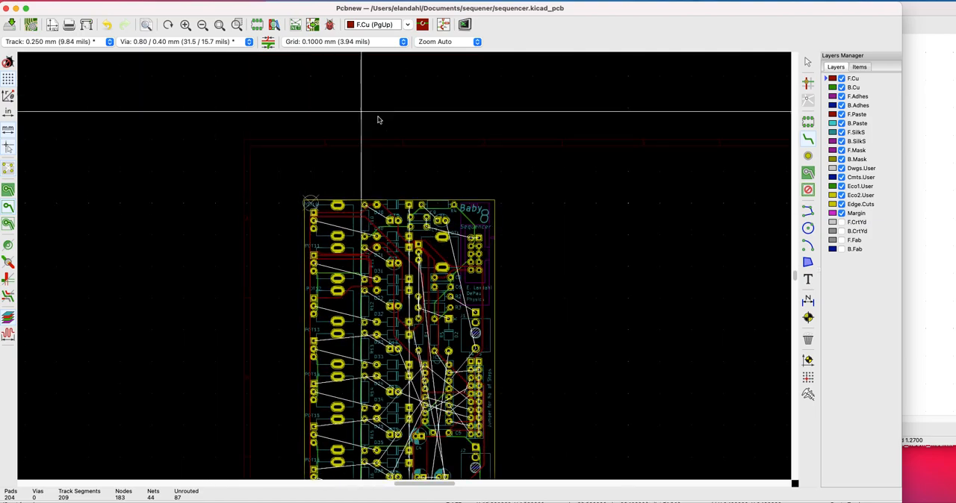
Reroute the F.Cu track from POT12's square pad straight to D22's left pad and try a track on to D12's round pad
{"action": "left_click", "coordinate": [313, 298]}
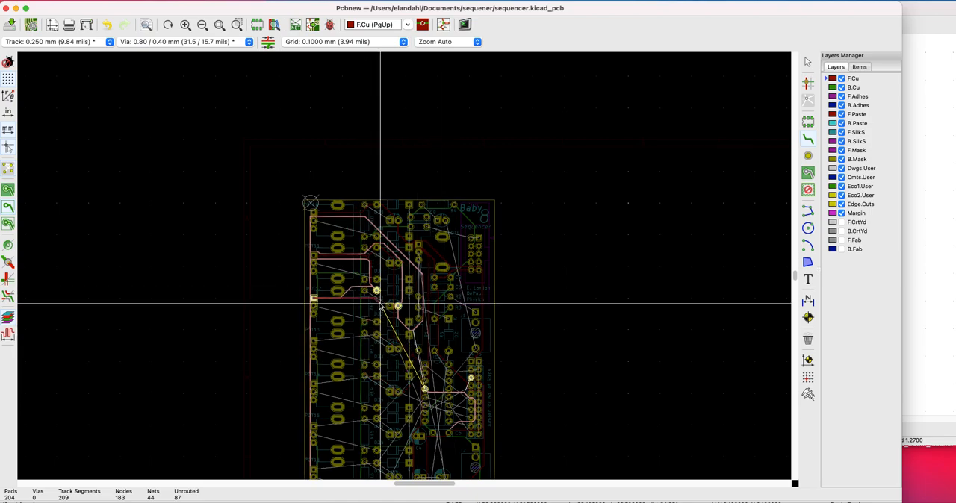
{"action": "key", "text": "Escape"}
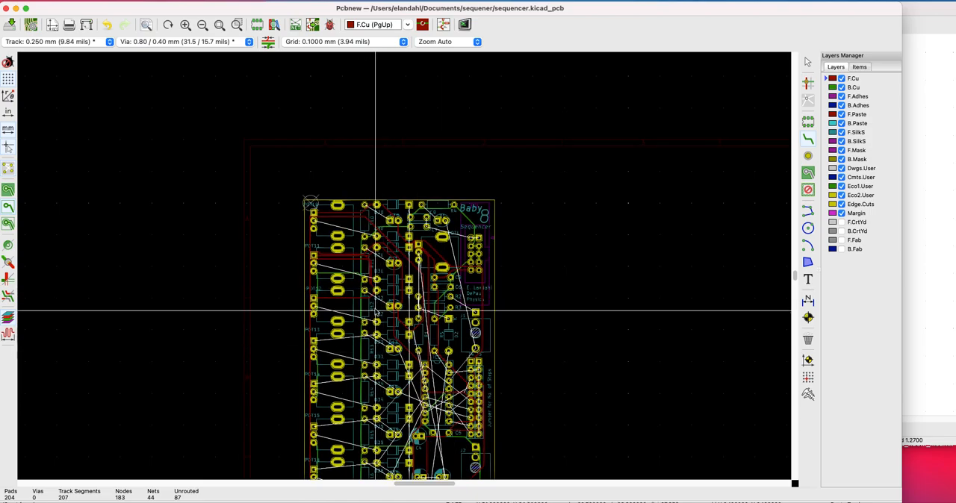
{"action": "left_click", "coordinate": [377, 290]}
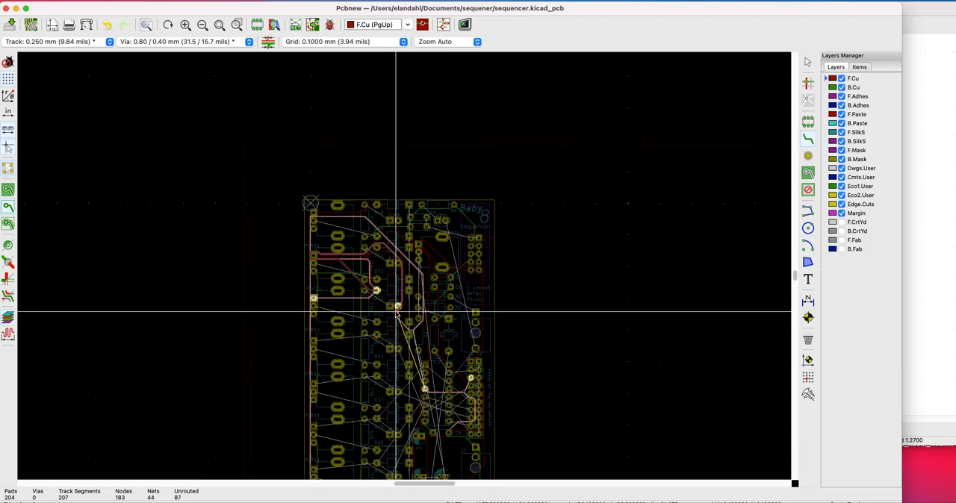
{"action": "key", "text": "Escape"}
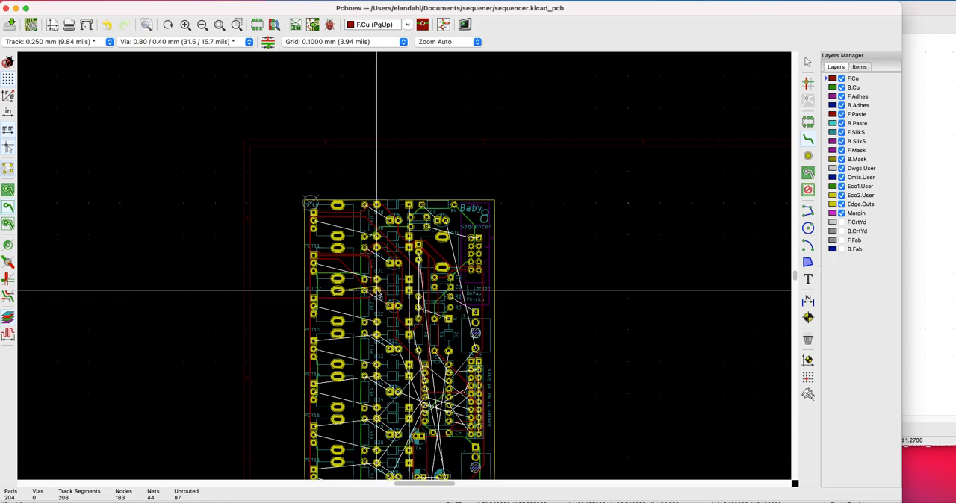
Redraw the F.Cu track between D22's left pad and D12's round pad
{"action": "scroll", "coordinate": [401, 265], "scroll_direction": "down", "scroll_amount": 1}
{"action": "scroll", "coordinate": [404, 266], "scroll_direction": "up", "scroll_amount": 4}
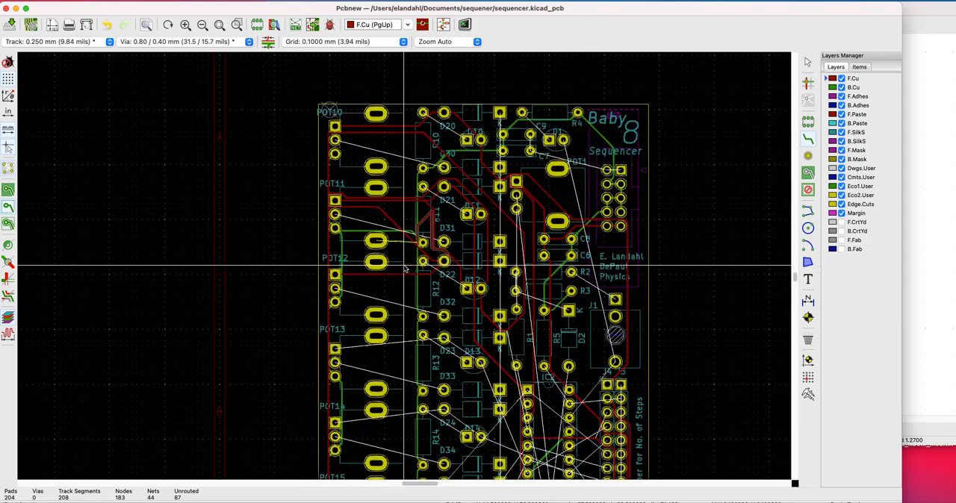
{"action": "scroll", "coordinate": [404, 266], "scroll_direction": "up", "scroll_amount": 2}
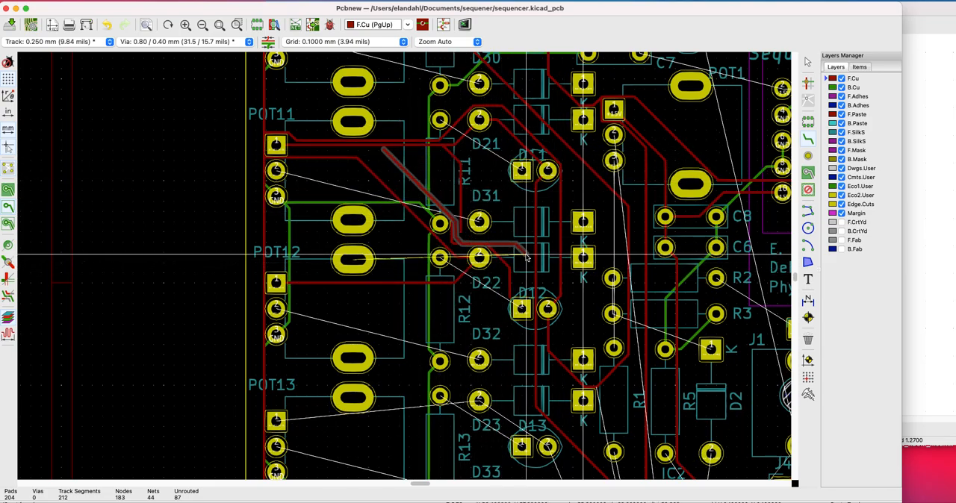
{"action": "scroll", "coordinate": [441, 278], "scroll_direction": "down", "scroll_amount": 3}
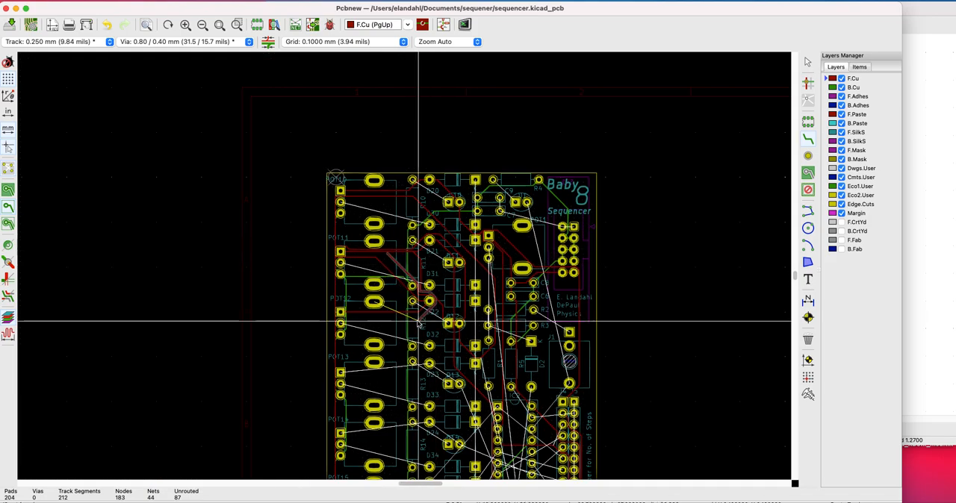
{"action": "scroll", "coordinate": [404, 265], "scroll_direction": "down", "scroll_amount": 2}
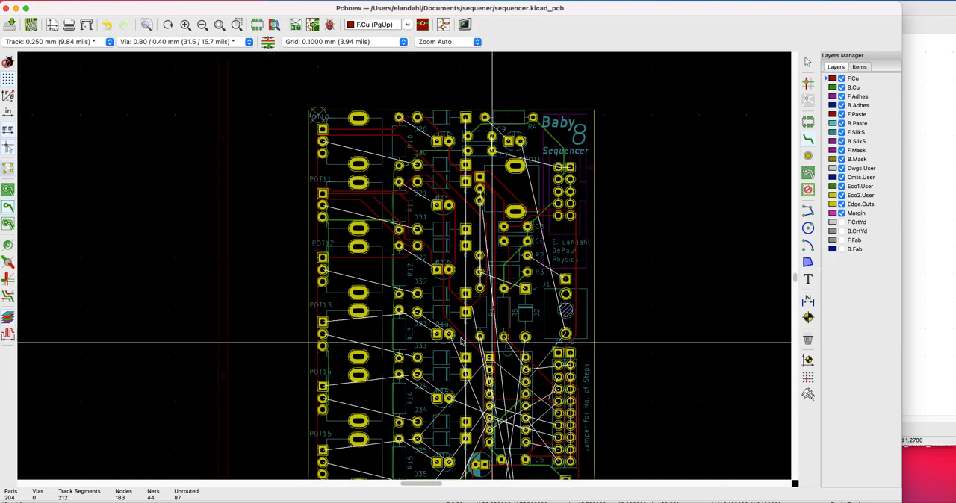
{"action": "left_click", "coordinate": [418, 247]}
{"action": "scroll", "coordinate": [469, 247], "scroll_direction": "down", "scroll_amount": 3}
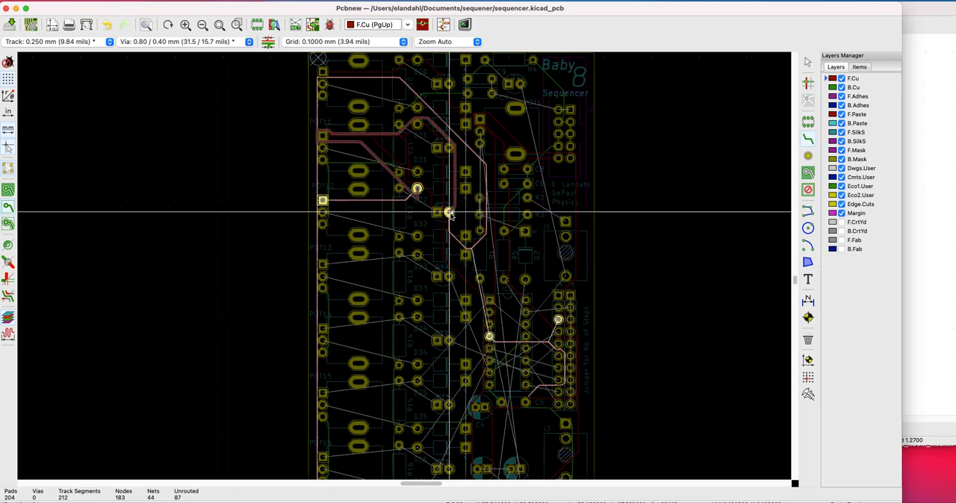
{"action": "key", "text": "Escape"}
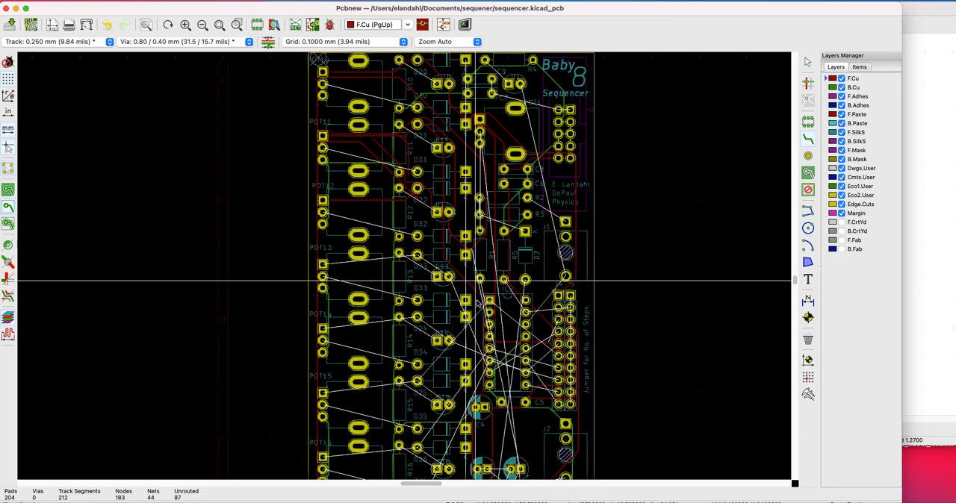
Draw another F.Cu track from D12's round pad toward IC2's fourth left pad, and reroute the link between that pad and J4's third pad
{"action": "left_click", "coordinate": [445, 213]}
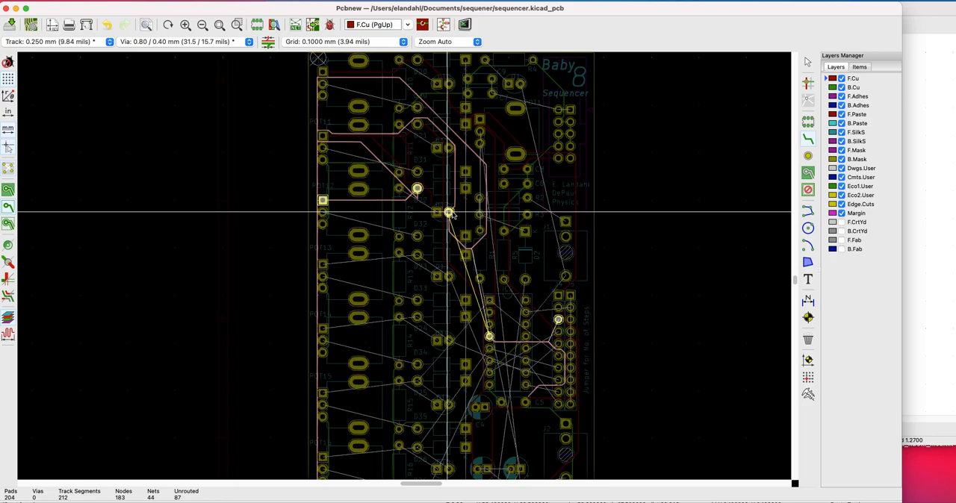
{"action": "left_click", "coordinate": [489, 338]}
{"action": "left_click", "coordinate": [489, 338]}
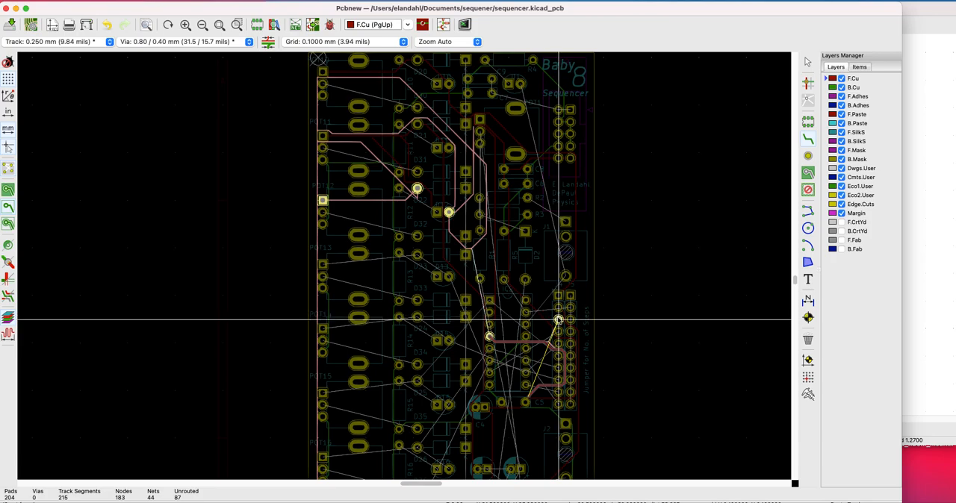
{"action": "left_click", "coordinate": [558, 320]}
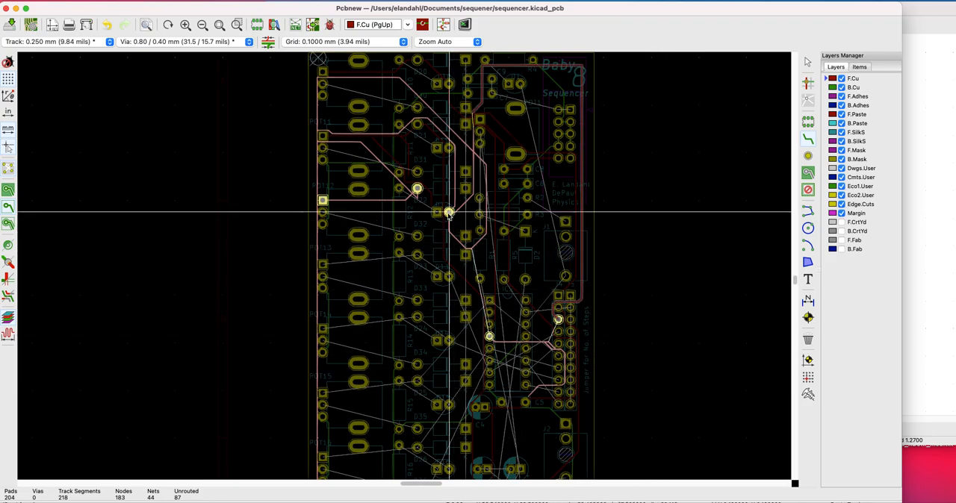
{"action": "left_click", "coordinate": [560, 308]}
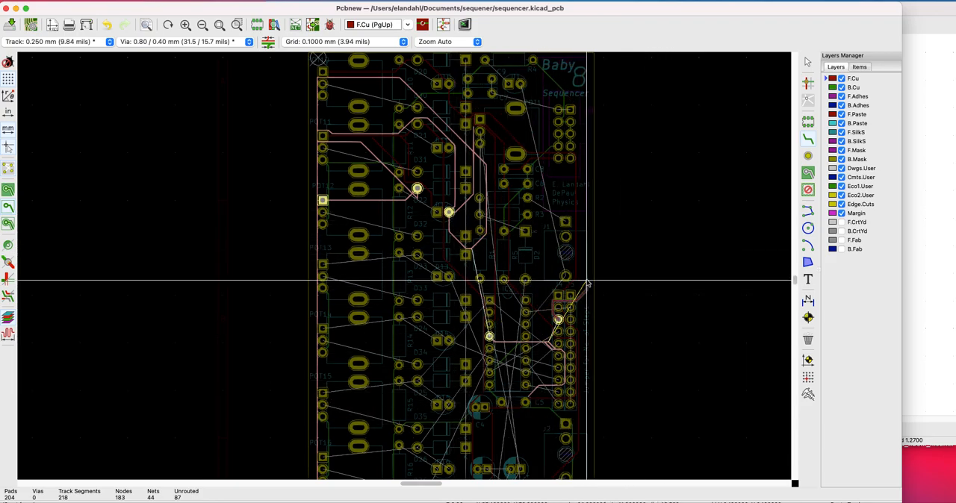
{"action": "left_click", "coordinate": [489, 336]}
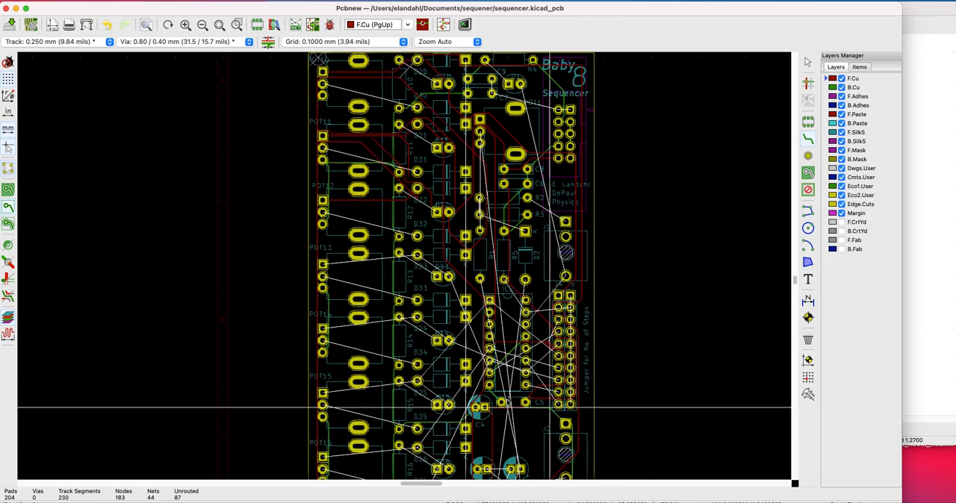
Route the F.Cu track from POT13's square pad through D23's left pad and D13's round pad toward IC2's seventh left pad and J4's fourth pad
{"action": "left_click", "coordinate": [323, 263]}
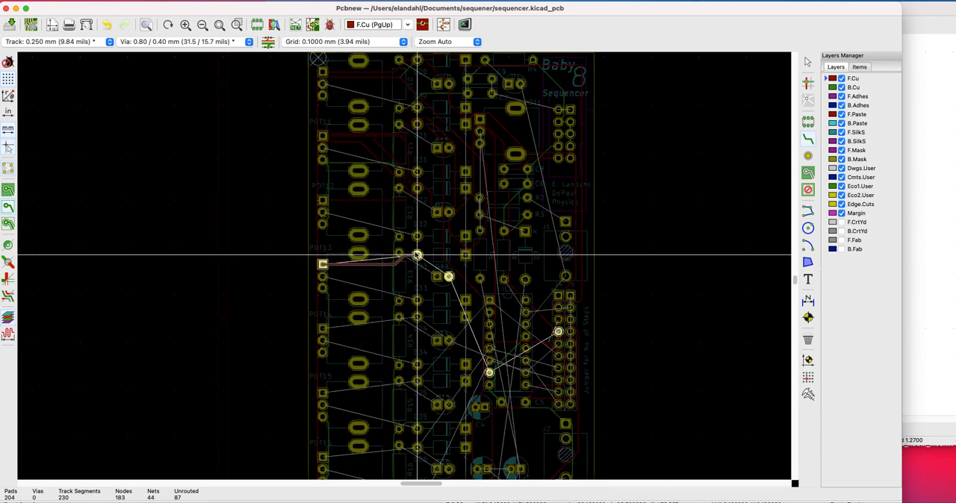
{"action": "left_click", "coordinate": [448, 277]}
{"action": "left_click", "coordinate": [448, 276]}
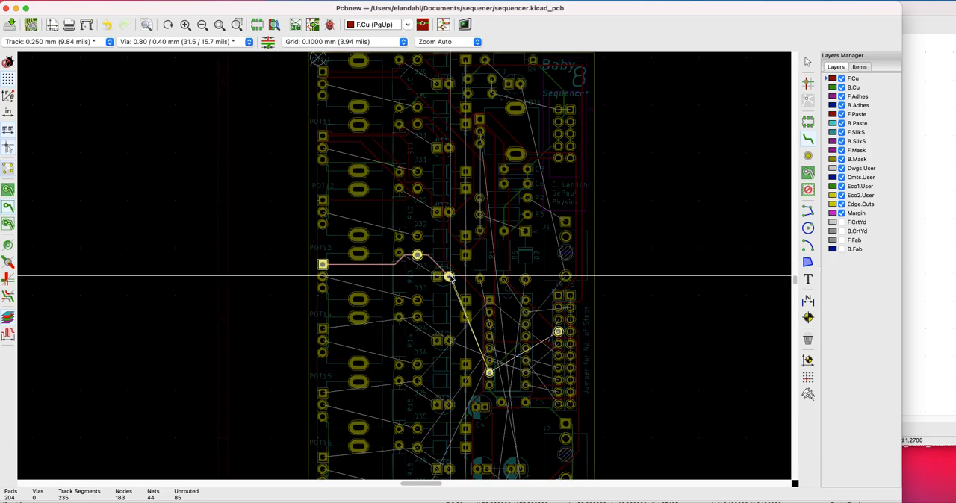
{"action": "left_click", "coordinate": [489, 373]}
{"action": "left_click", "coordinate": [489, 373]}
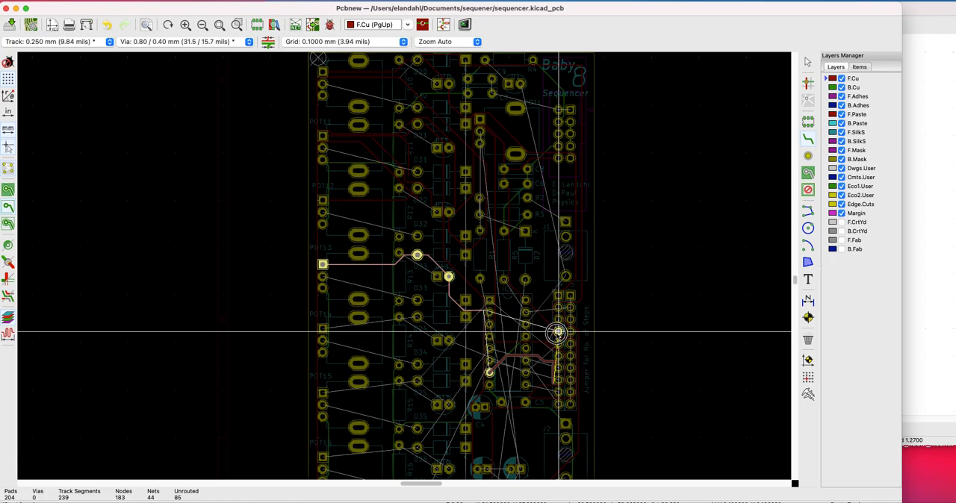
{"action": "left_click", "coordinate": [558, 331]}
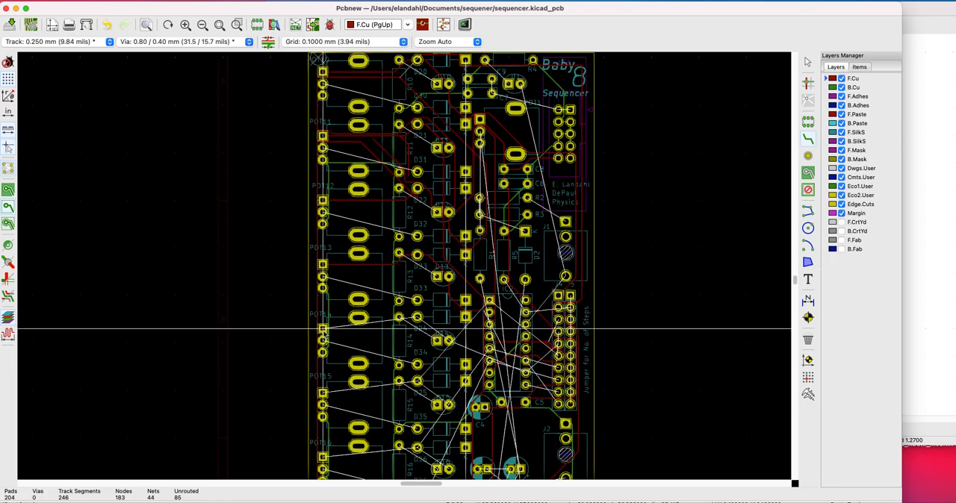
Route the F.Cu track from POT14's square pad through D24's left pad and D14's round pad toward IC2's seventh right pad and J4's fifth pad
{"action": "left_click", "coordinate": [322, 330]}
{"action": "left_click", "coordinate": [417, 318]}
{"action": "left_click", "coordinate": [418, 317]}
{"action": "left_click", "coordinate": [449, 340]}
{"action": "left_click", "coordinate": [449, 340]}
{"action": "left_click", "coordinate": [526, 374]}
{"action": "left_click", "coordinate": [527, 374]}
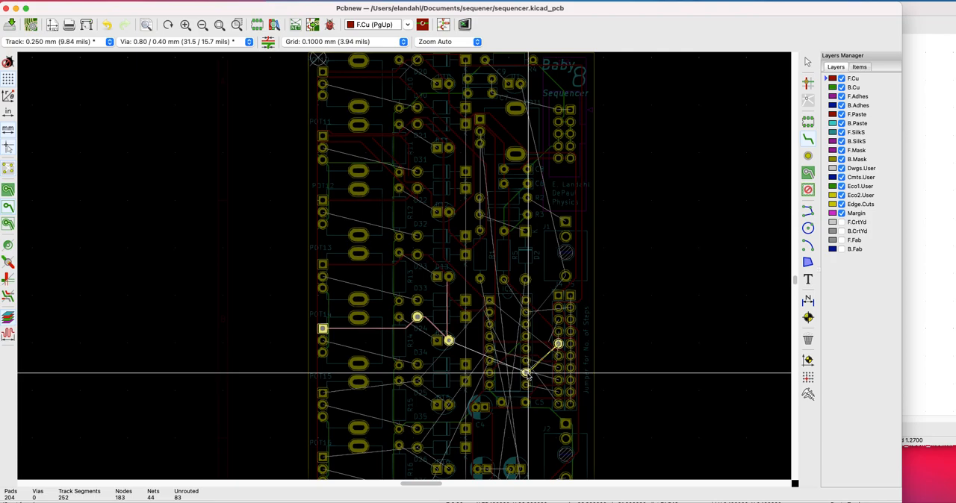
{"action": "left_click", "coordinate": [559, 345]}
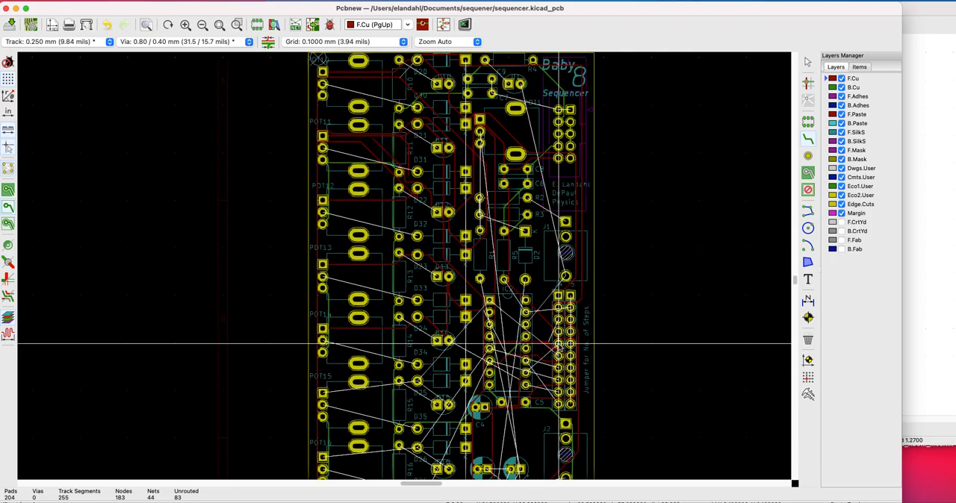
Route the F.Cu track from POT15's square pad through D25's left pad to D15's round pad, and try linking IC2's square pad to J4's sixth pad
{"action": "left_click", "coordinate": [322, 392]}
{"action": "left_click", "coordinate": [416, 381]}
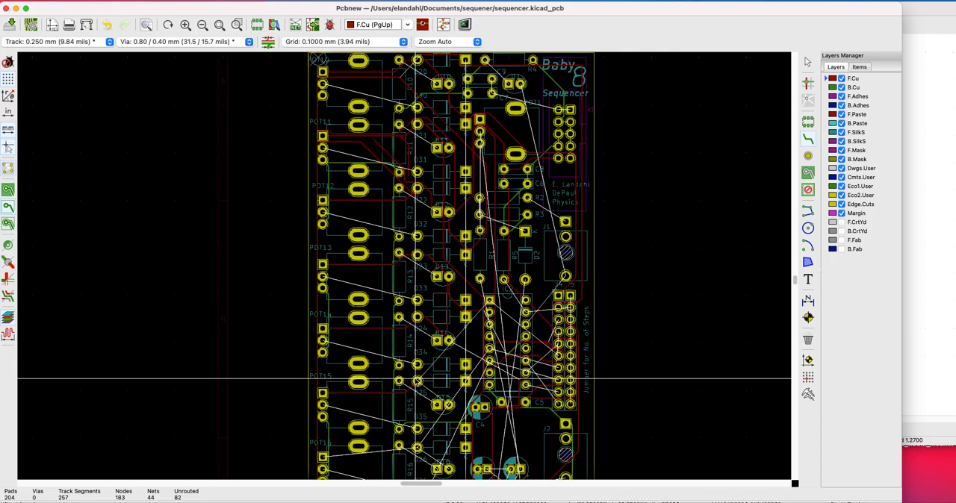
{"action": "left_click", "coordinate": [448, 405]}
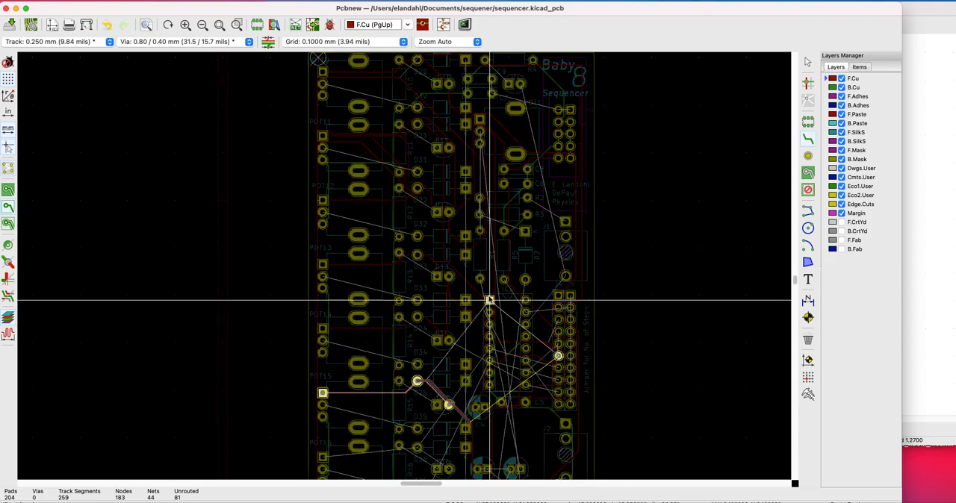
{"action": "left_click", "coordinate": [489, 301]}
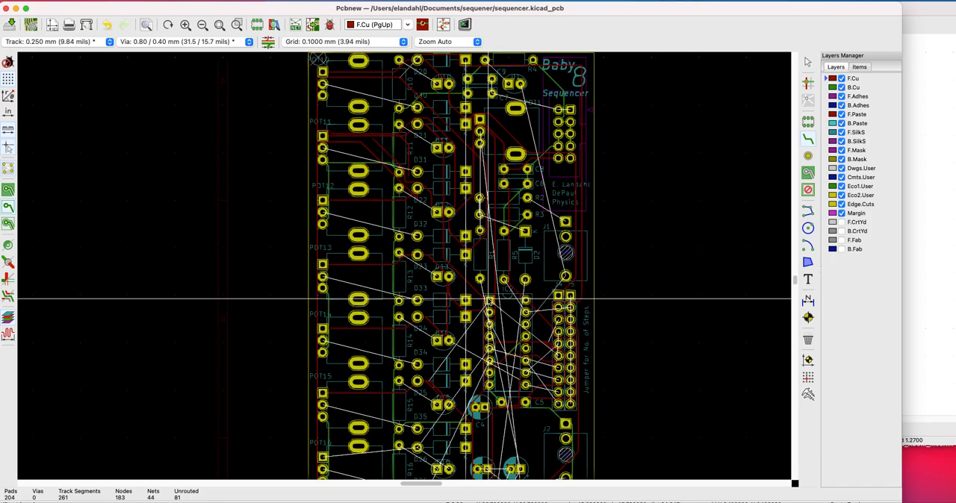
{"action": "left_click", "coordinate": [490, 300]}
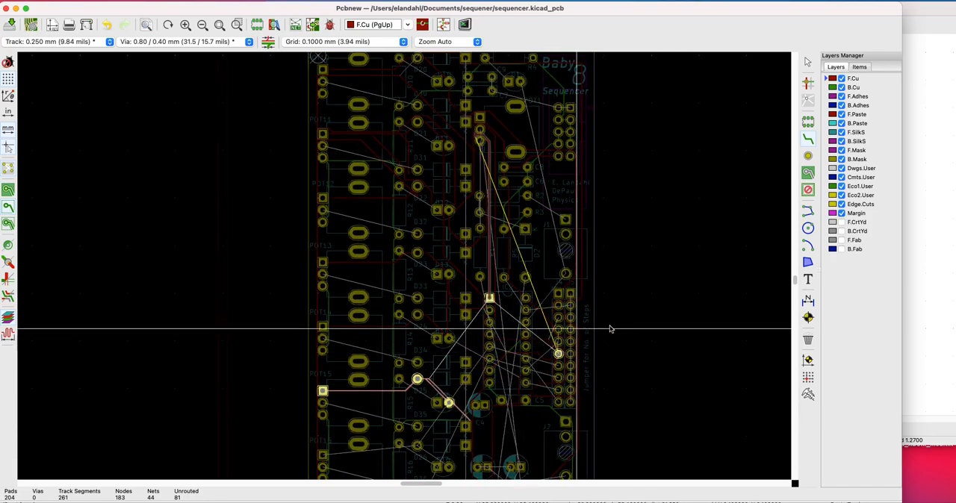
{"action": "scroll", "coordinate": [564, 329], "scroll_direction": "down", "scroll_amount": 1}
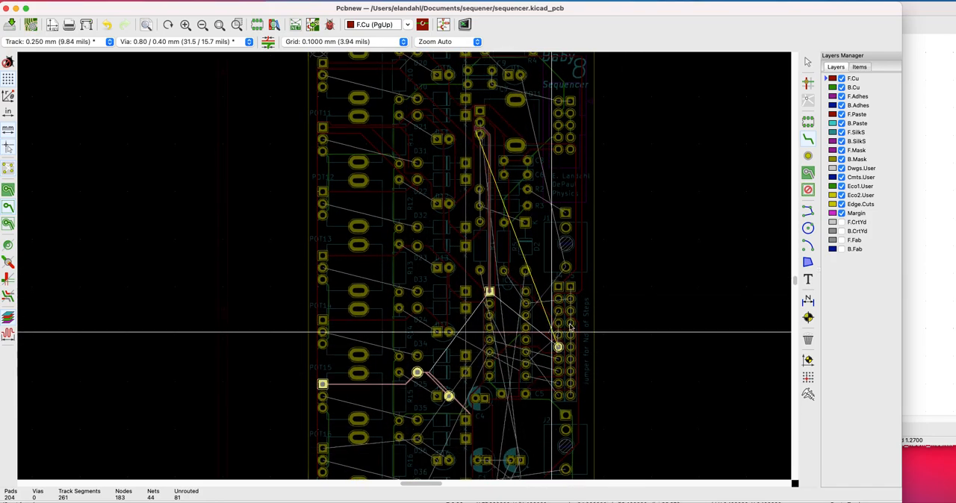
{"action": "key", "text": "Escape"}
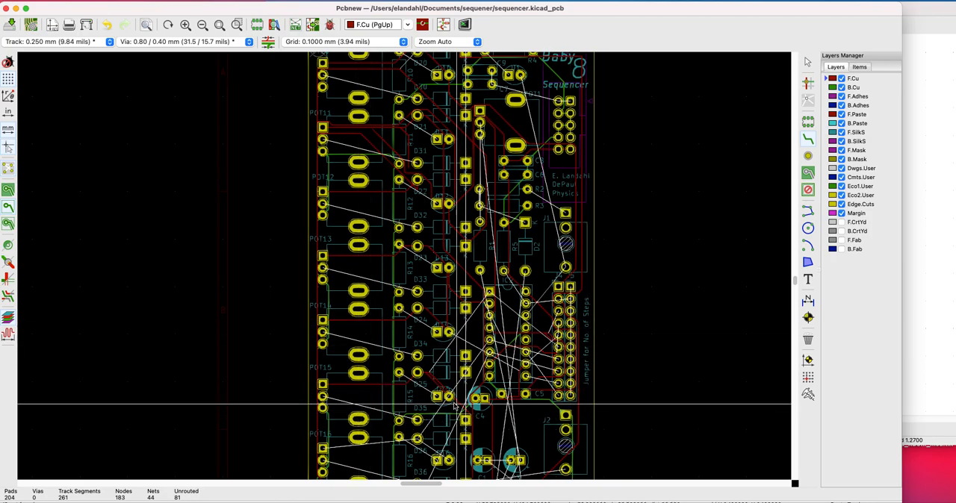
{"action": "scroll", "coordinate": [456, 407], "scroll_direction": "down", "scroll_amount": 2}
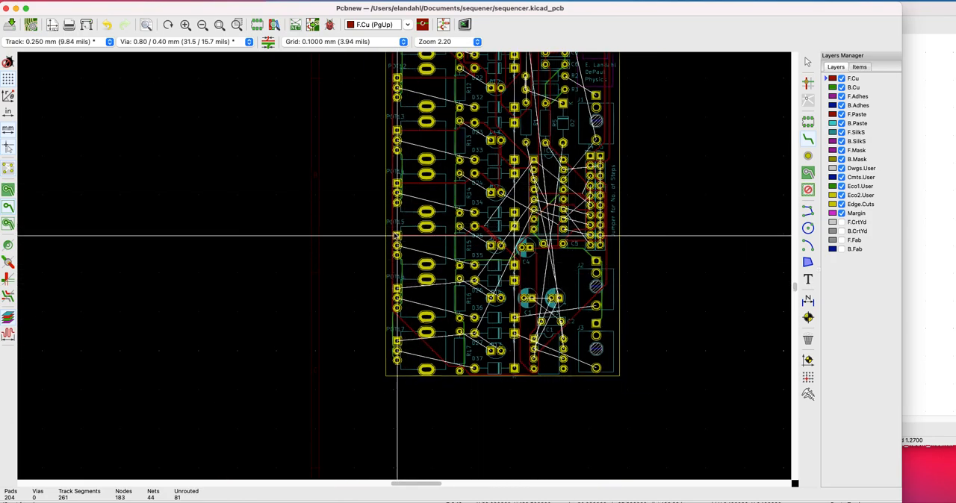
Draw an F.Cu track from POT15's square pad to D15's round pad and connect J4's sixth pad to IC2's square pad
{"action": "left_click", "coordinate": [397, 236]}
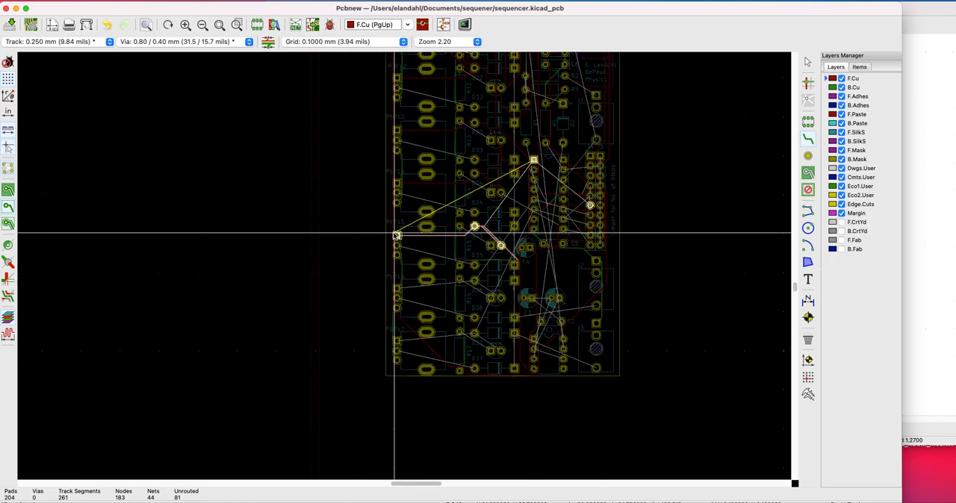
{"action": "left_click", "coordinate": [501, 246]}
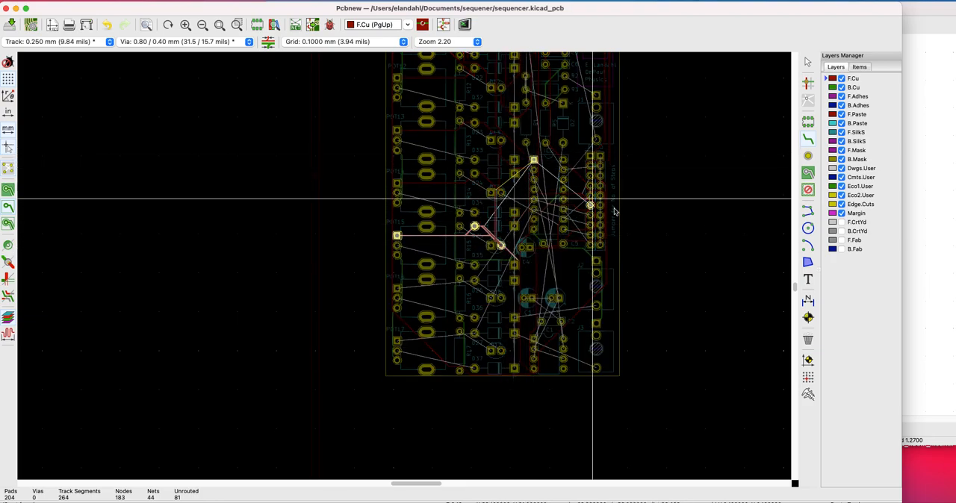
{"action": "left_click", "coordinate": [590, 205]}
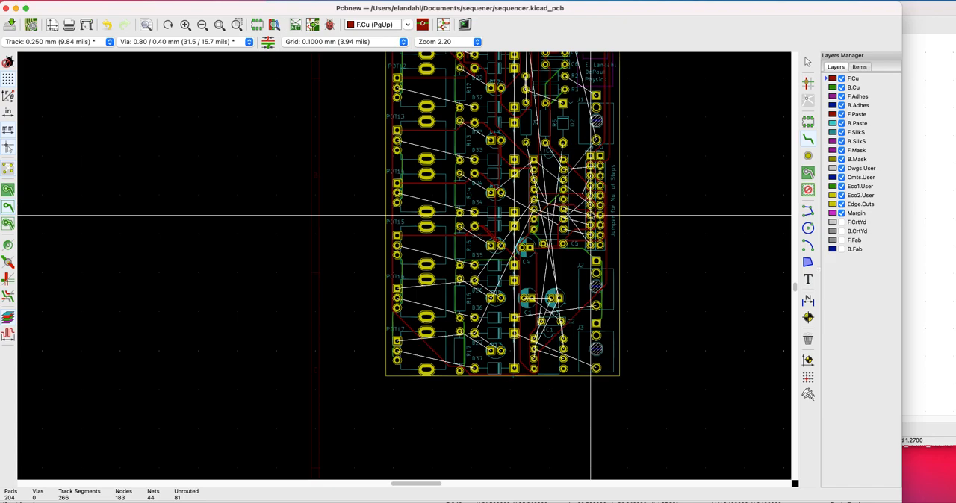
{"action": "left_click", "coordinate": [589, 206]}
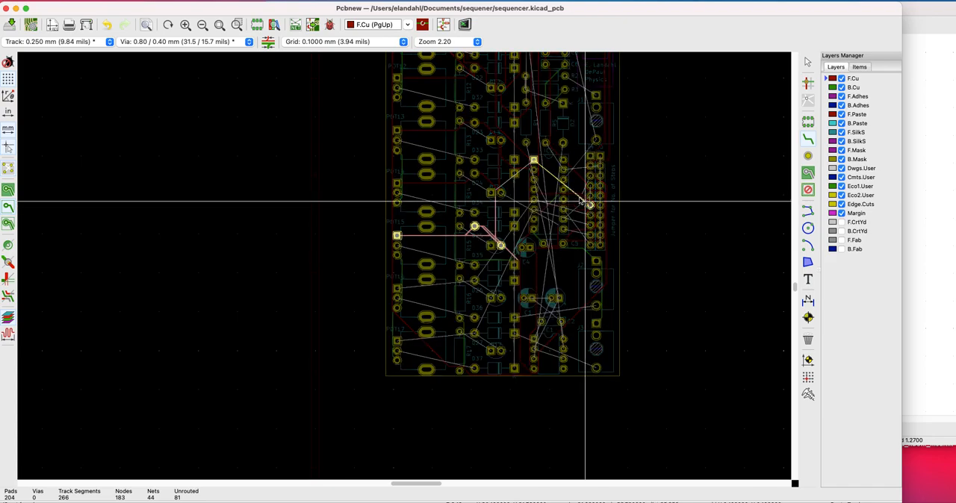
{"action": "left_click", "coordinate": [534, 160]}
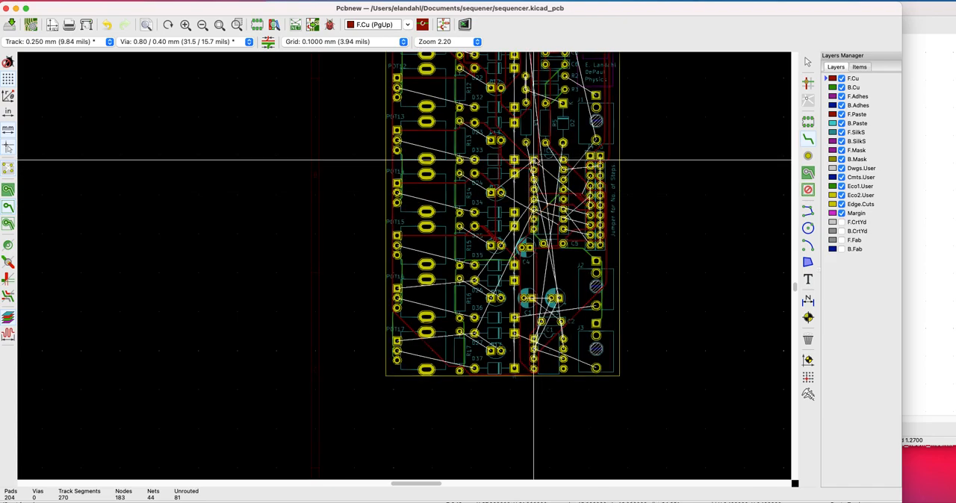
Route the F.Cu track from POT16's square pad through D26's left pad, with a branch to D16's round pad, to IC2's fifth left pad and J4's seventh pad
{"action": "left_click", "coordinate": [397, 288]}
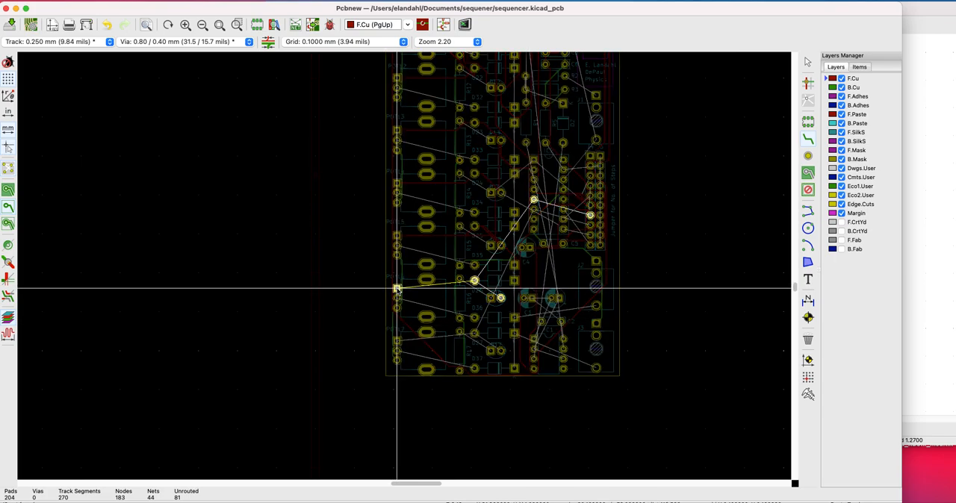
{"action": "left_click", "coordinate": [471, 280]}
{"action": "left_click", "coordinate": [471, 280]}
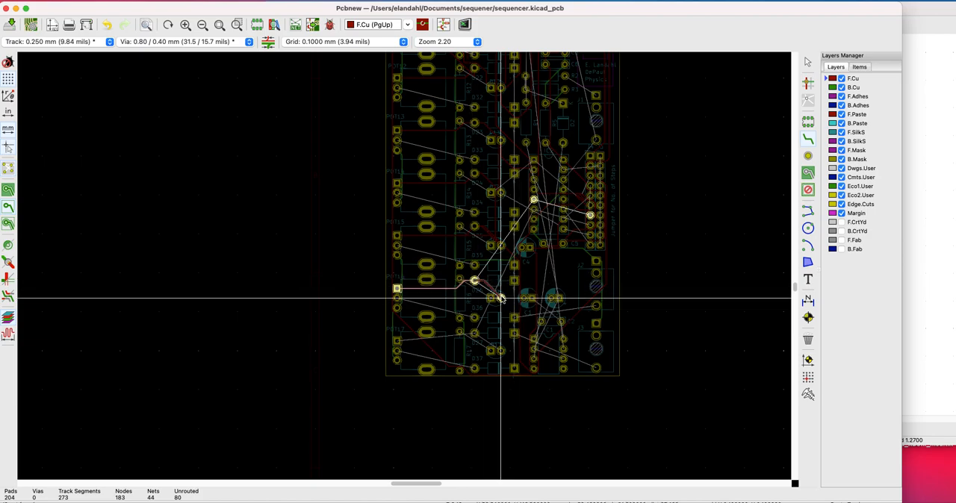
{"action": "left_click", "coordinate": [493, 293]}
{"action": "left_click", "coordinate": [491, 283]}
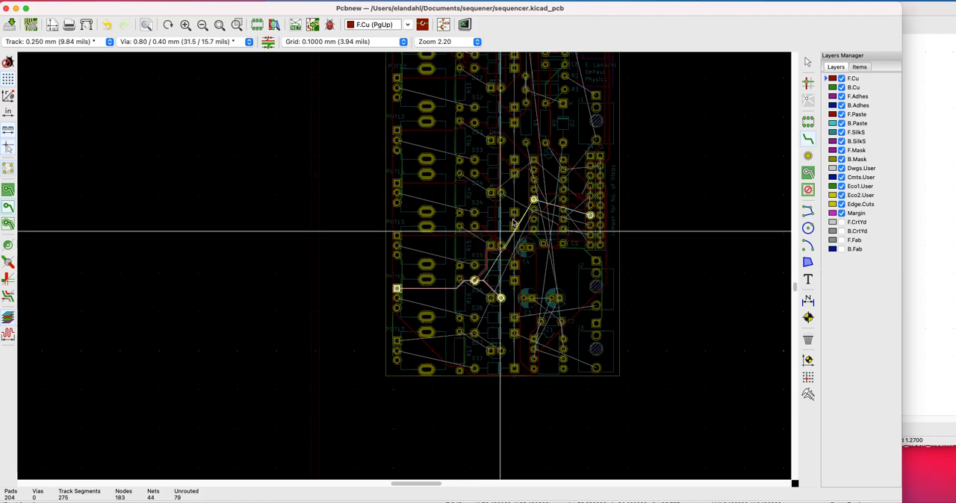
{"action": "left_click", "coordinate": [534, 200]}
{"action": "left_click", "coordinate": [534, 201]}
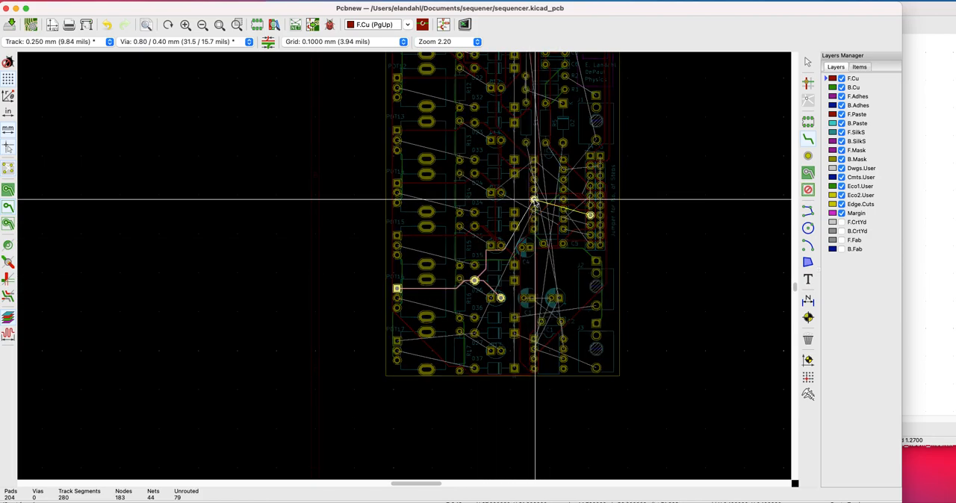
{"action": "left_click", "coordinate": [590, 216]}
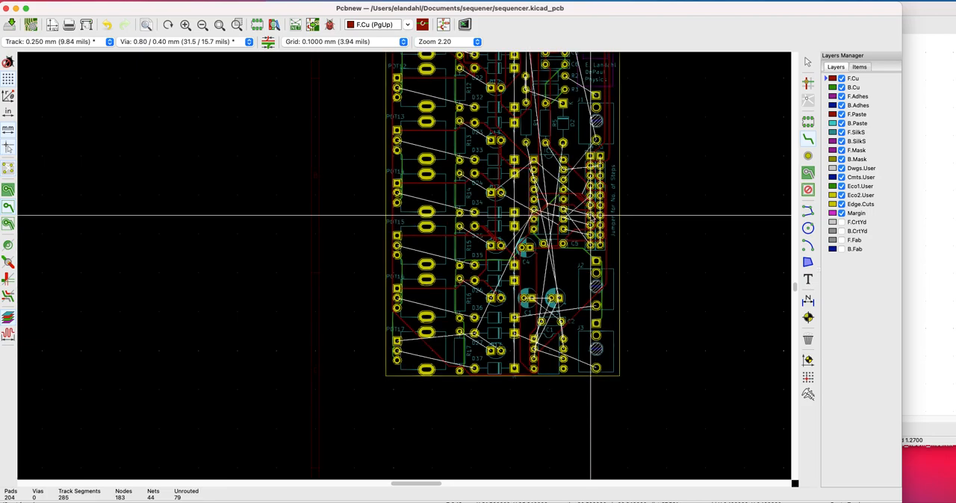
Route the F.Cu track from POT17's square pad through D27's left pad and D17's round pad toward IC2's sixth left pad and J4's eighth pad
{"action": "left_click", "coordinate": [397, 343]}
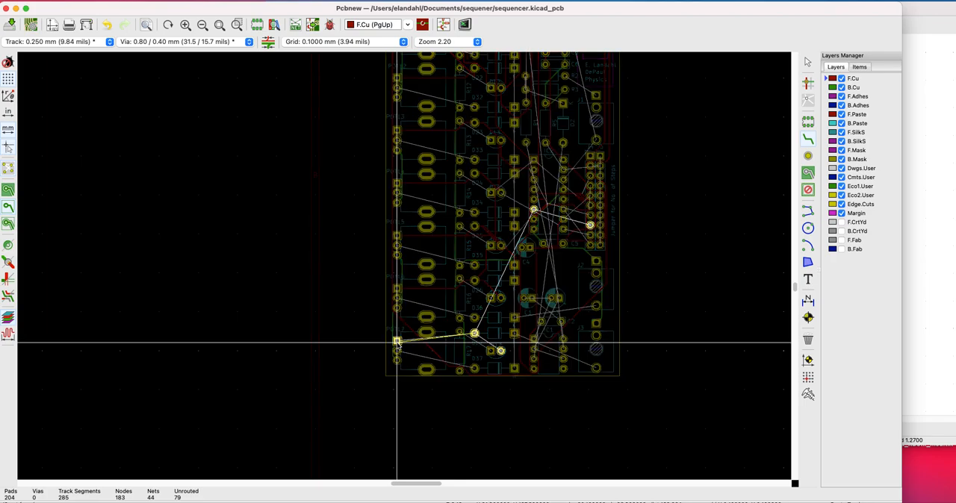
{"action": "left_click", "coordinate": [474, 334]}
{"action": "left_click", "coordinate": [474, 334]}
{"action": "left_click", "coordinate": [499, 350]}
{"action": "left_click", "coordinate": [475, 332]}
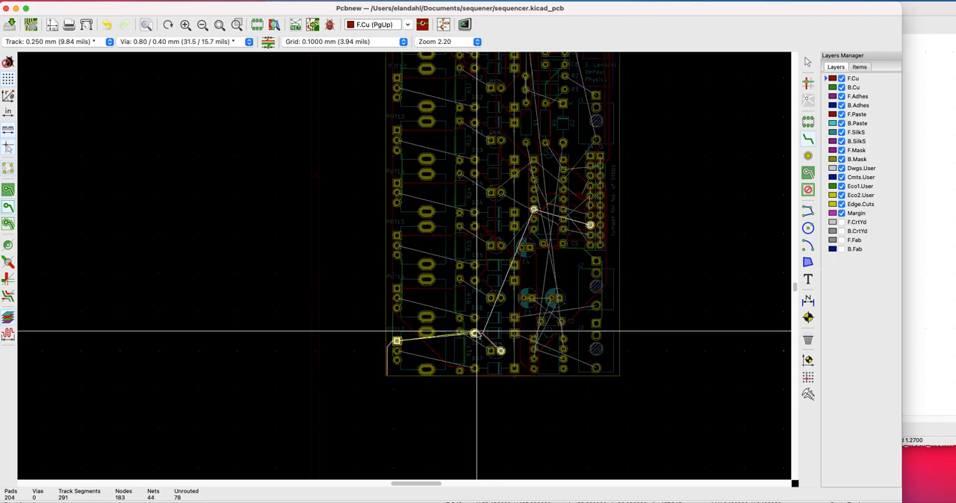
{"action": "left_click", "coordinate": [533, 211]}
{"action": "left_click", "coordinate": [533, 210]}
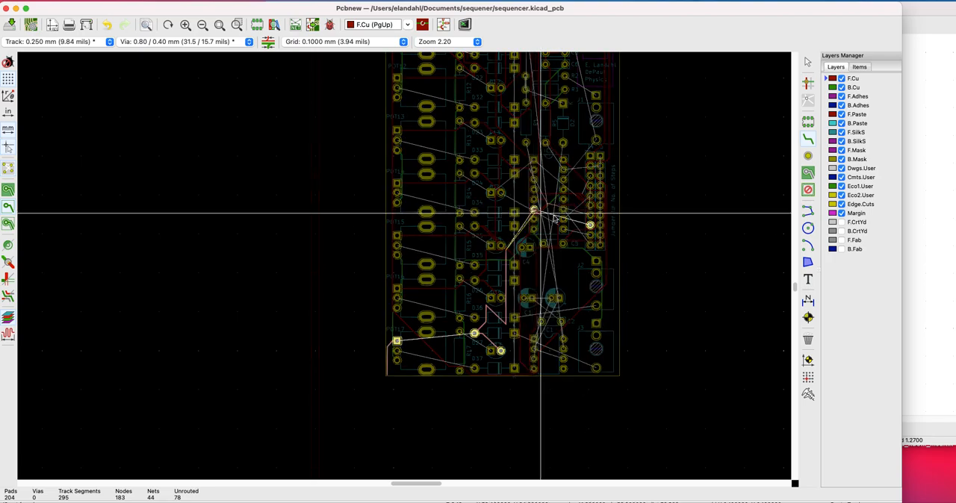
{"action": "left_click", "coordinate": [590, 221]}
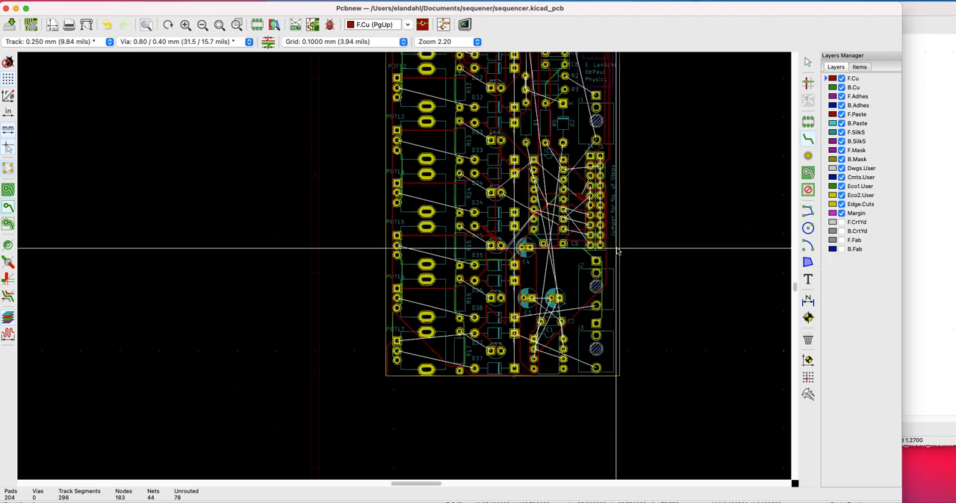
Hide the board's ratsnest lines to inspect the routed tracks, and show the ratsnest again
{"action": "scroll", "coordinate": [617, 251], "scroll_direction": "down", "scroll_amount": 5}
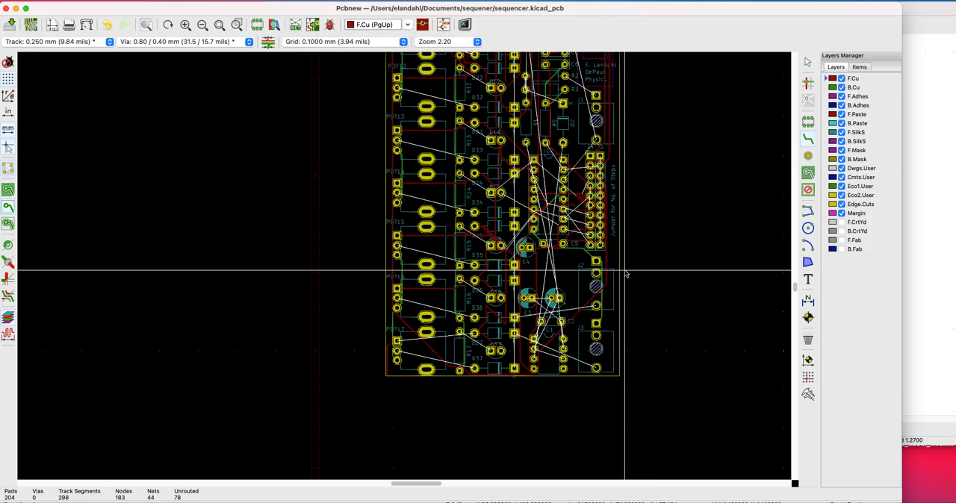
{"action": "scroll", "coordinate": [404, 267], "scroll_direction": "up", "scroll_amount": 5}
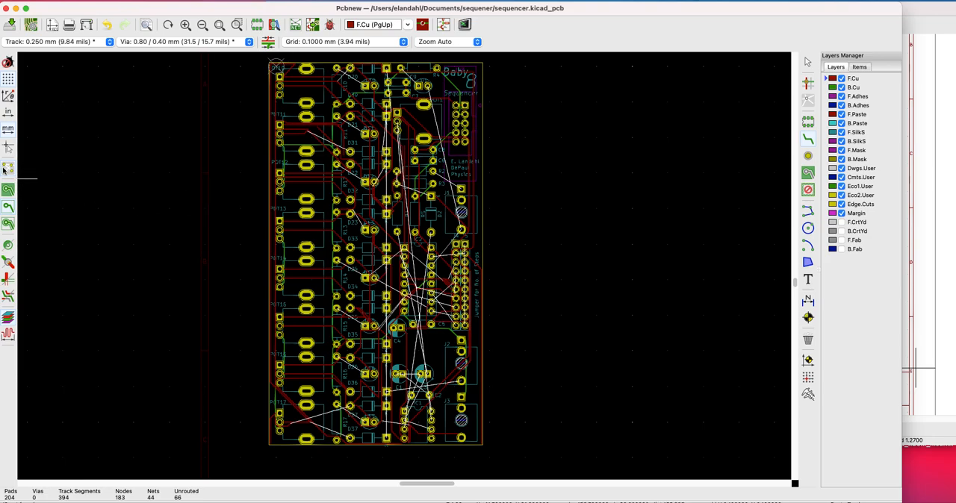
{"action": "left_click", "coordinate": [4, 169]}
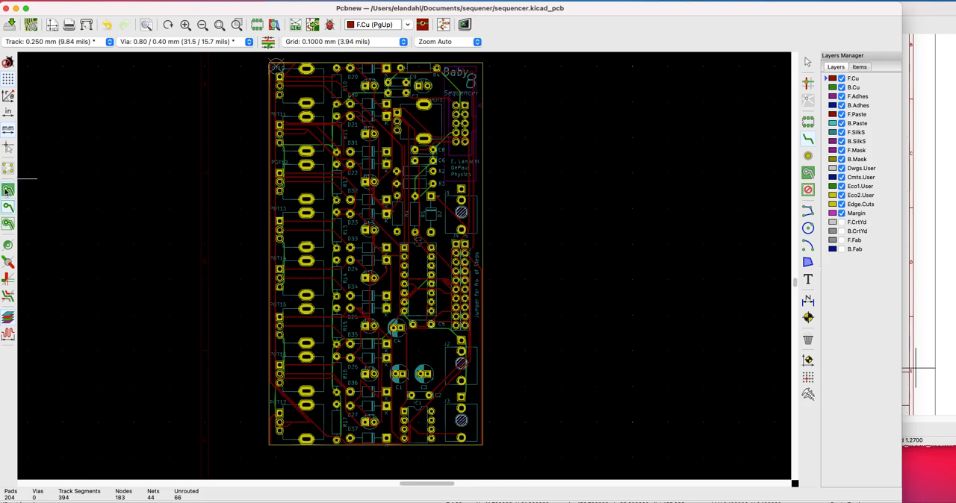
{"action": "left_click", "coordinate": [8, 172]}
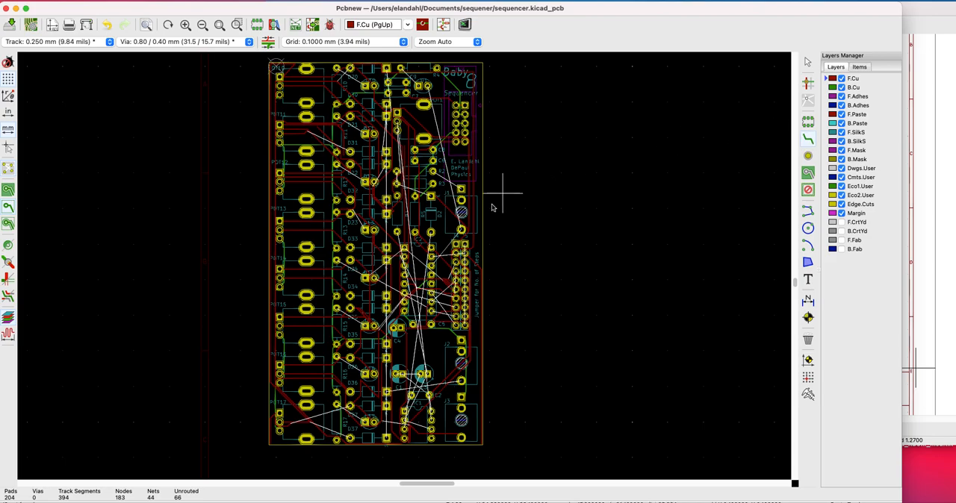
Route an F.Cu track from J1's square pad to R2's right pad, and try drawing another from D2's square pad
{"action": "left_click", "coordinate": [462, 191]}
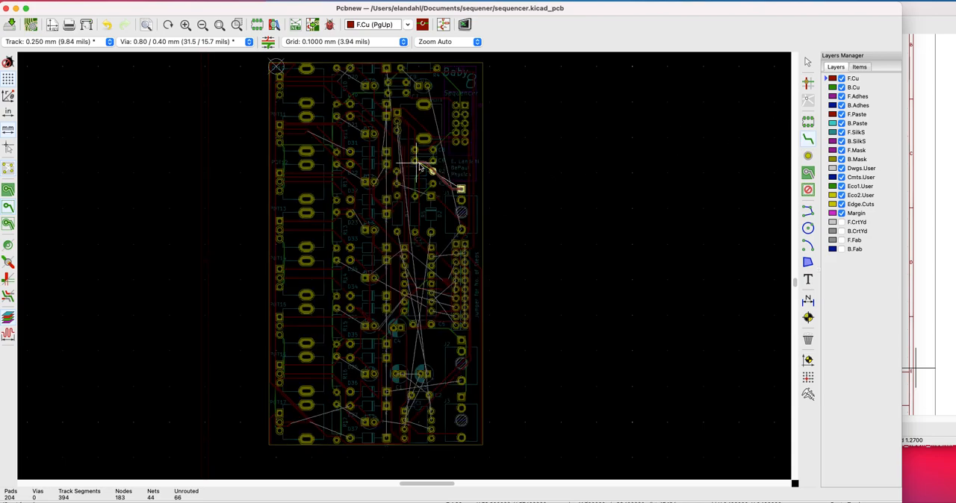
{"action": "left_click", "coordinate": [432, 173]}
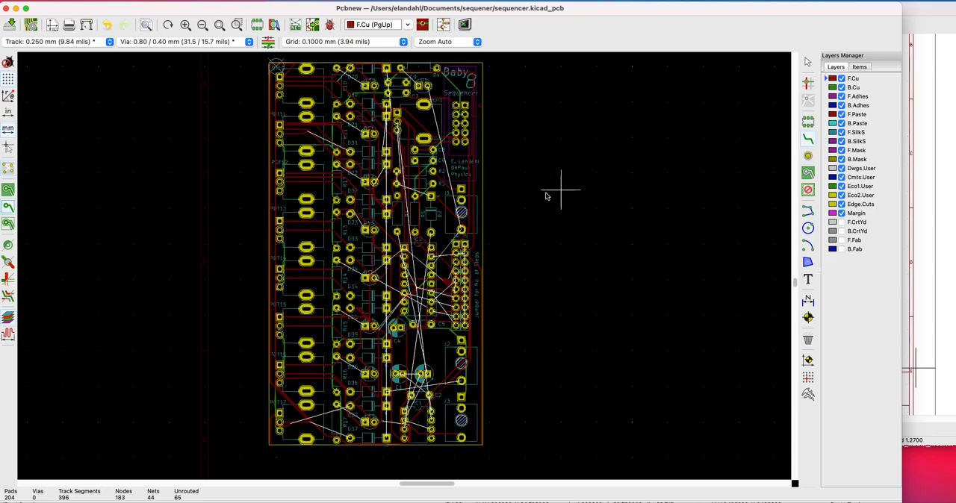
{"action": "left_click", "coordinate": [429, 196]}
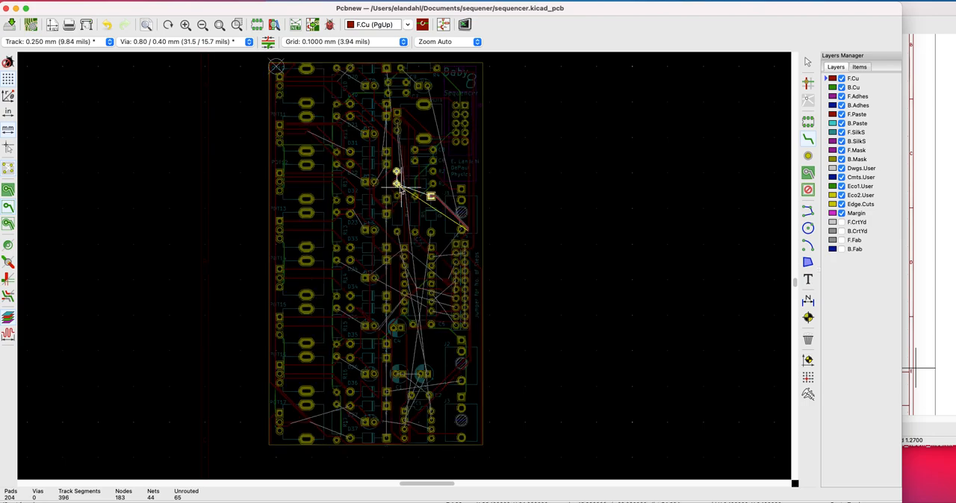
{"action": "key", "text": "Escape"}
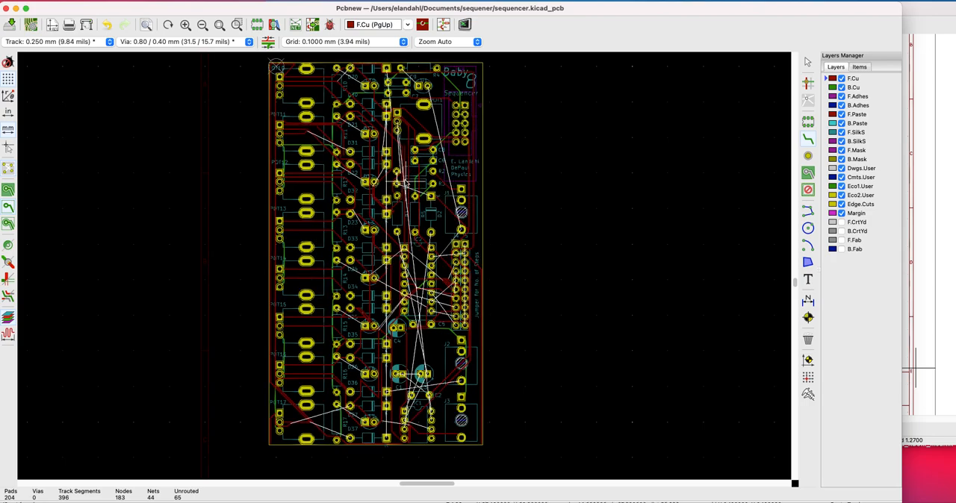
{"action": "left_click", "coordinate": [430, 196]}
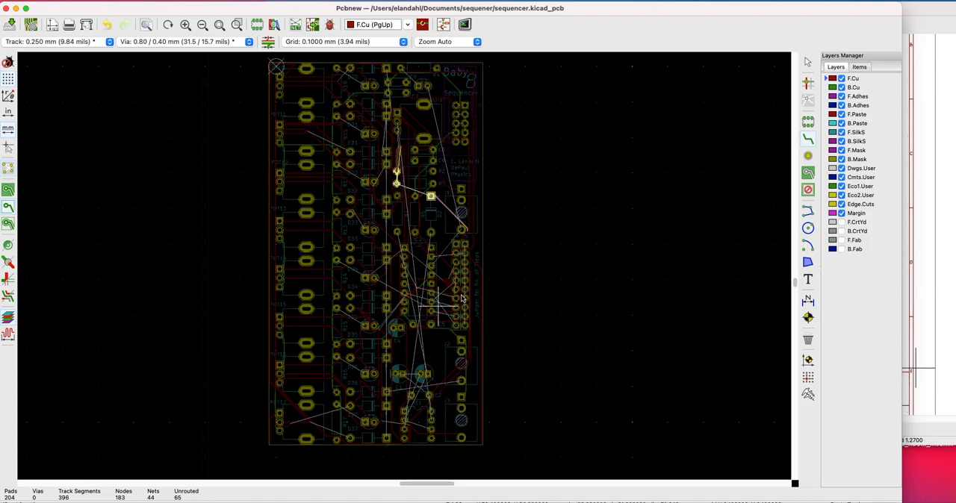
{"action": "left_click", "coordinate": [431, 196]}
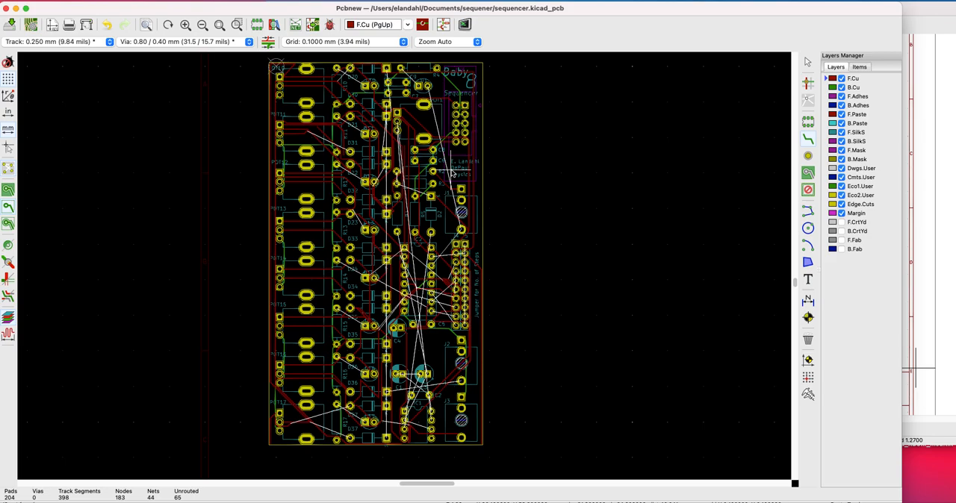
Switch to the B.Cu layer and draw a track from the square pad just below R4 toward R4's left pad
{"action": "left_click", "coordinate": [832, 88]}
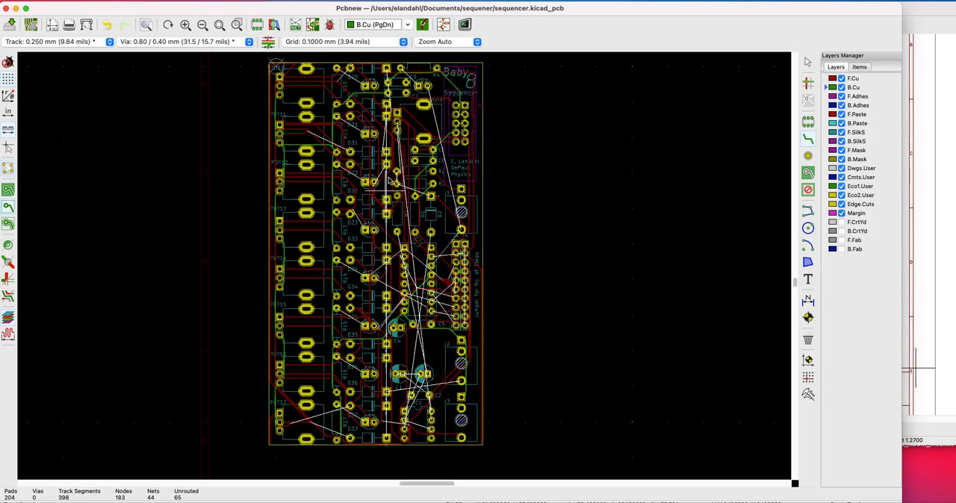
{"action": "left_click", "coordinate": [420, 86]}
{"action": "scroll", "coordinate": [420, 86], "scroll_direction": "up", "scroll_amount": 2}
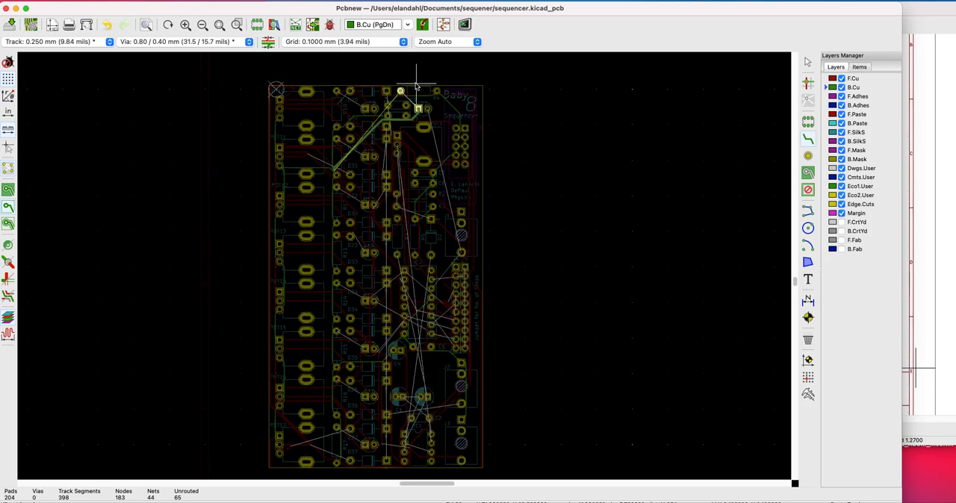
{"action": "left_click", "coordinate": [401, 111]}
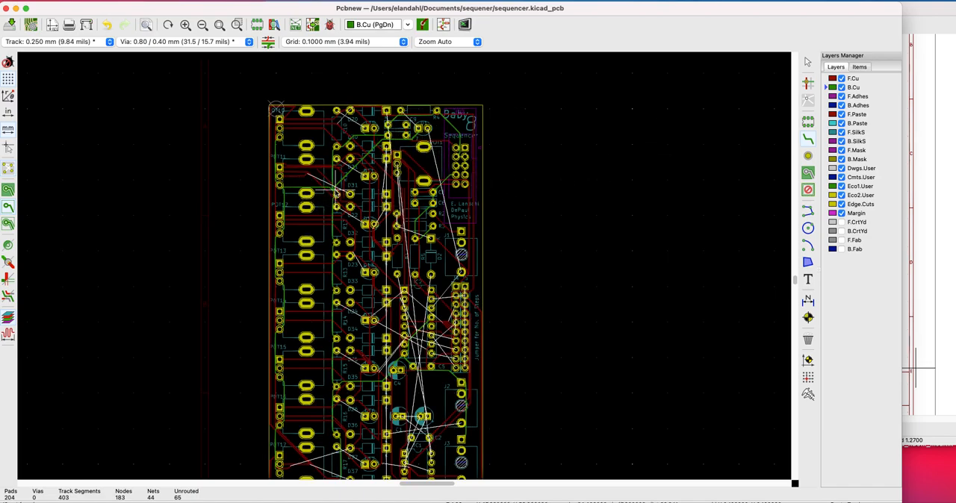
{"action": "left_click", "coordinate": [349, 194]}
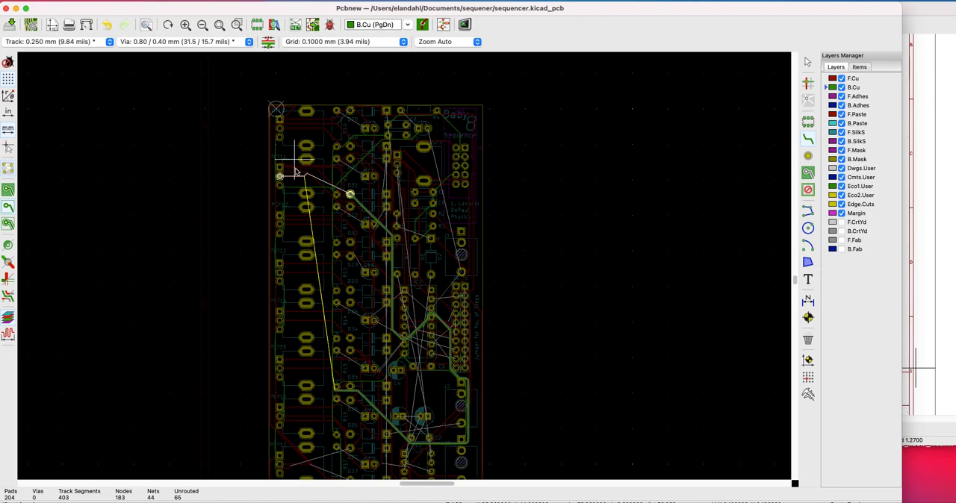
{"action": "left_click", "coordinate": [400, 114]}
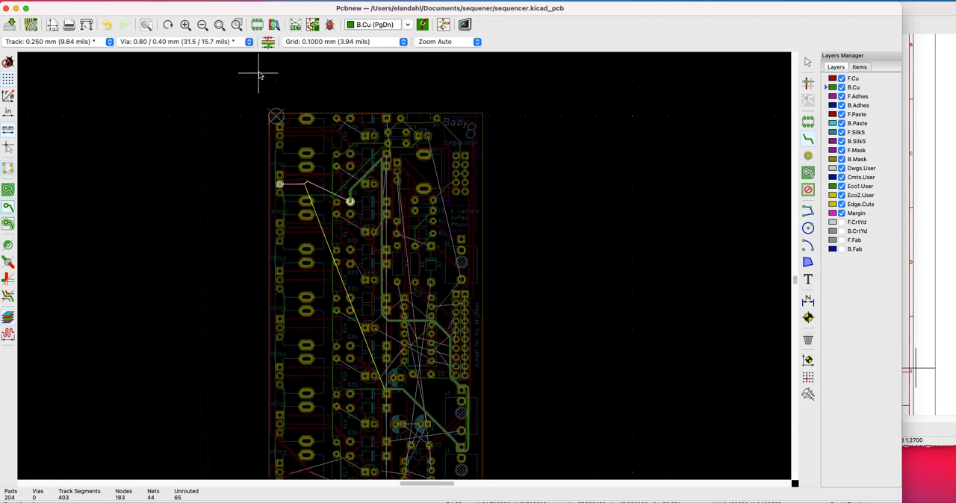
{"action": "key", "text": "Escape"}
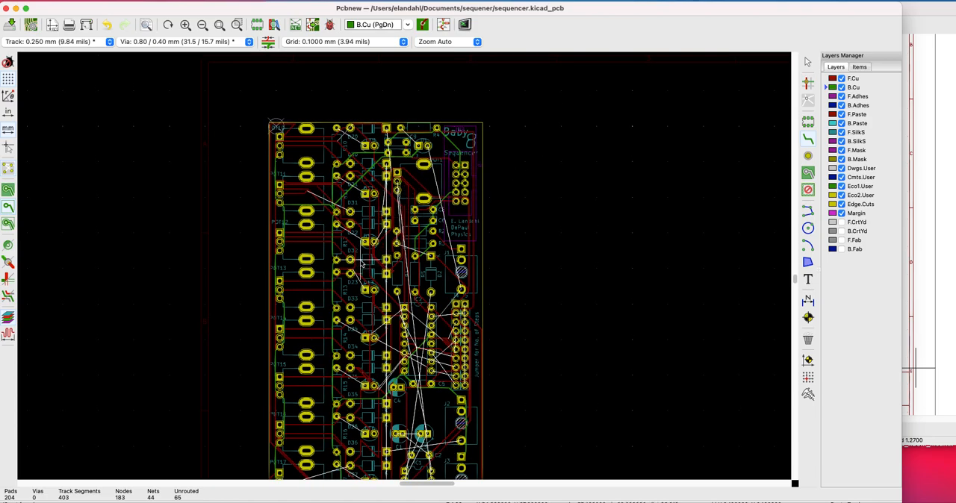
Draw a B.Cu track from R15's upper pad toward D15's square pad
{"action": "scroll", "coordinate": [366, 265], "scroll_direction": "up", "scroll_amount": 2}
{"action": "scroll", "coordinate": [444, 282], "scroll_direction": "down", "scroll_amount": 3}
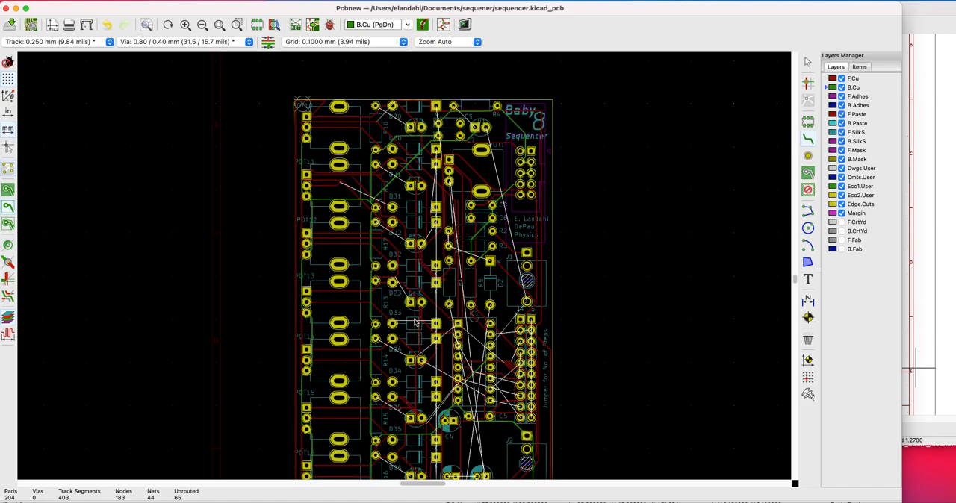
{"action": "left_click", "coordinate": [366, 348]}
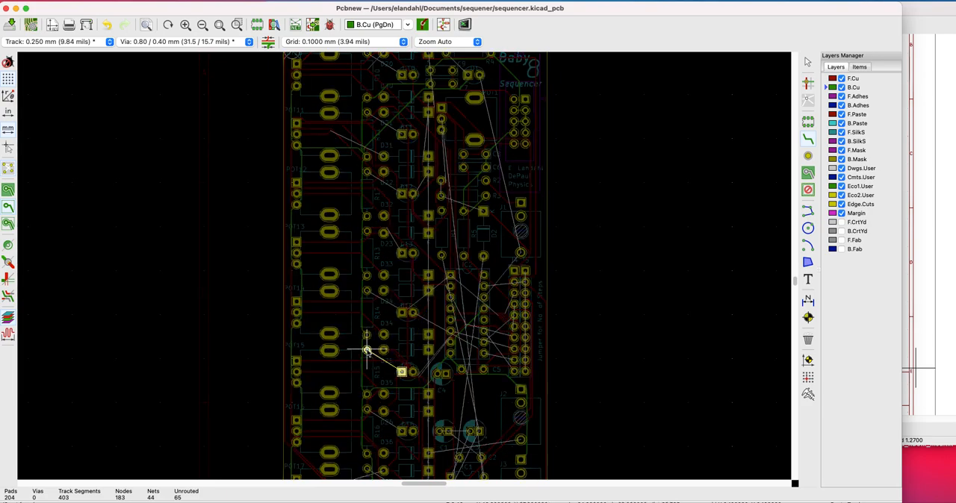
{"action": "left_click", "coordinate": [401, 372]}
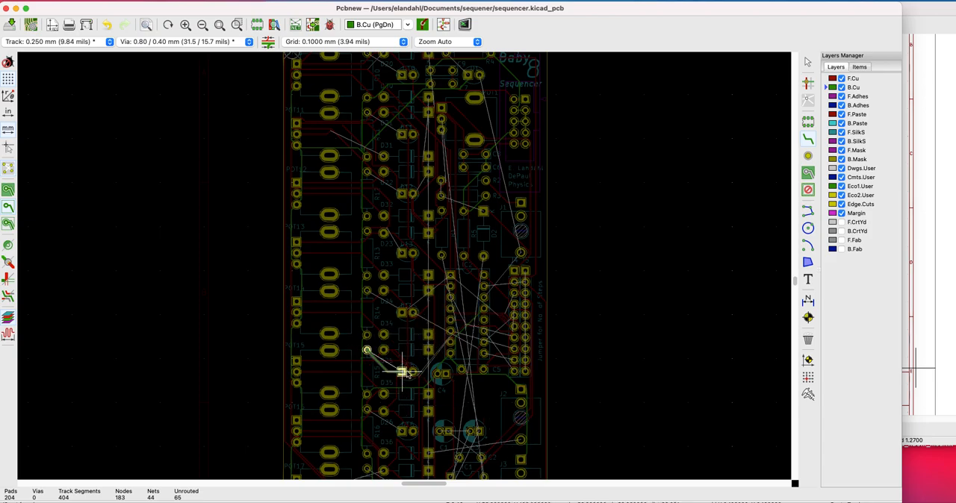
{"action": "key", "text": "Escape"}
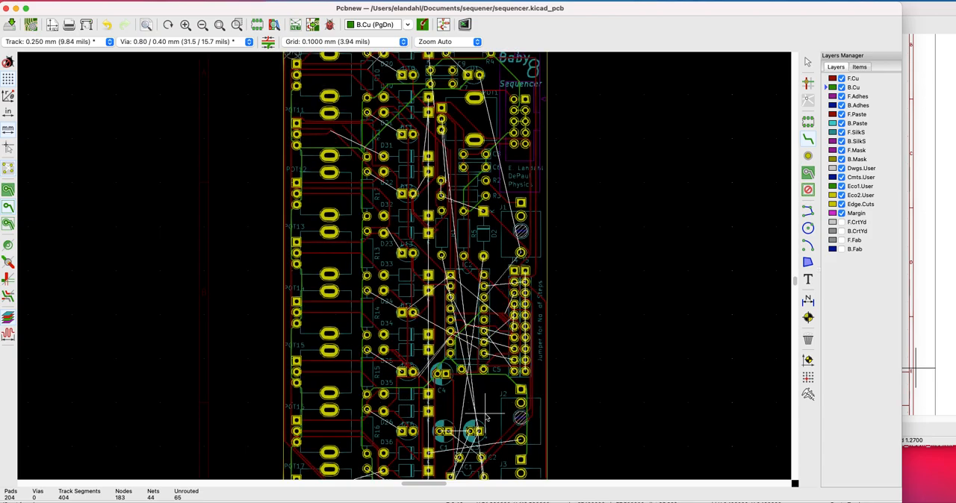
{"action": "scroll", "coordinate": [486, 419], "scroll_direction": "down", "scroll_amount": 1}
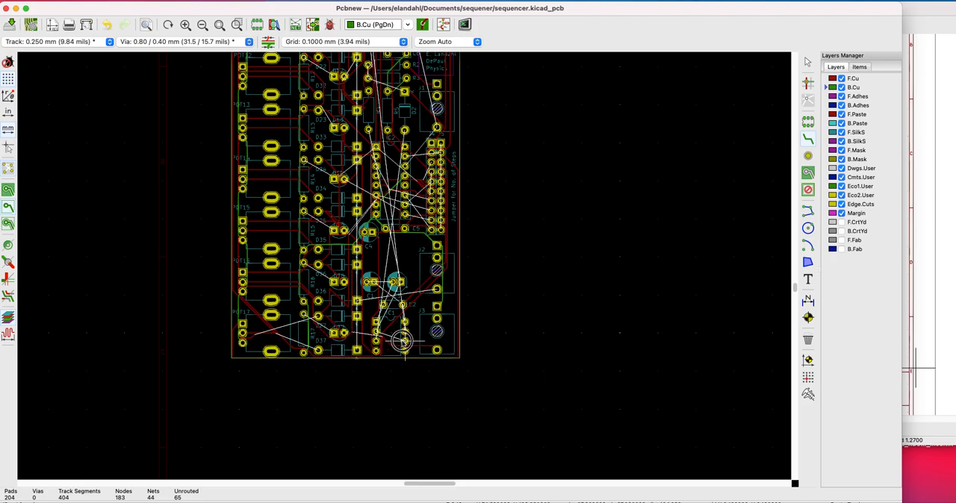
Route B.Cu tracks from the lower IC's right column to its left column, on to C3's square pad, and up to the round pad above the upper IC
{"action": "left_click", "coordinate": [402, 342]}
{"action": "left_click", "coordinate": [377, 334]}
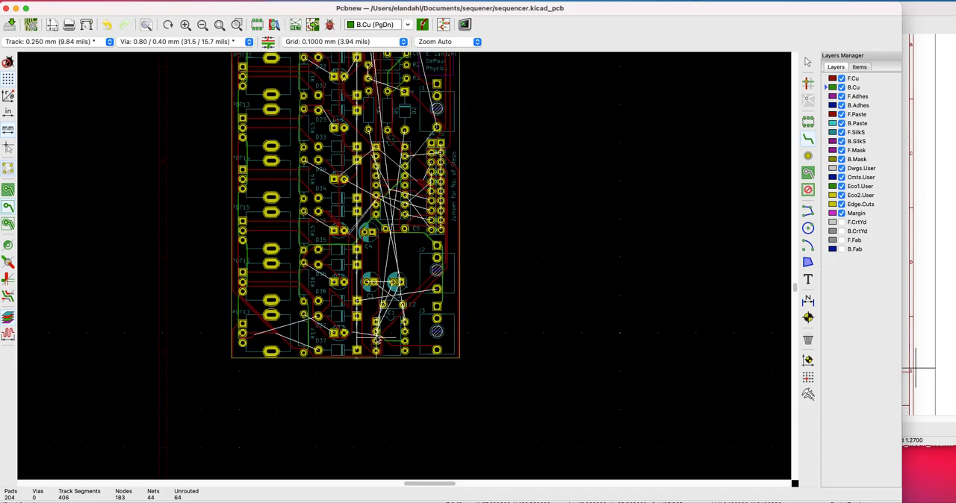
{"action": "left_click", "coordinate": [377, 334]}
{"action": "left_click", "coordinate": [398, 282]}
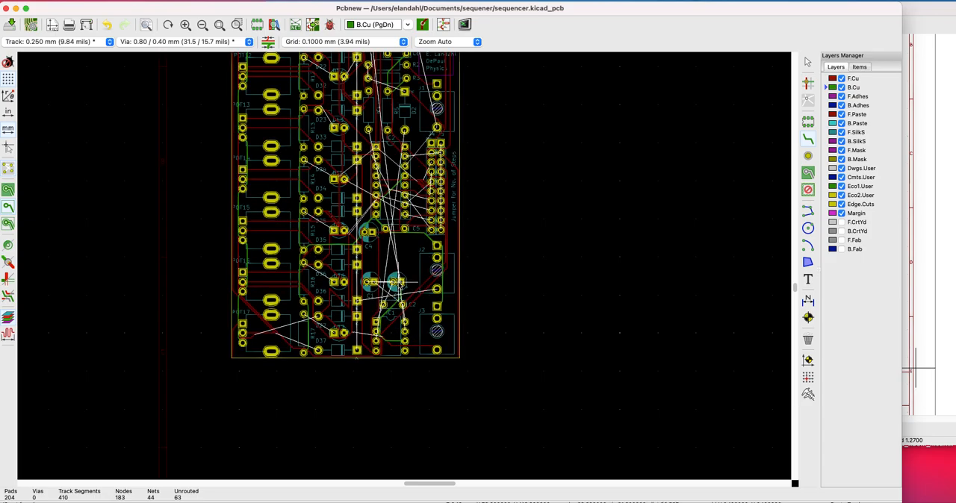
{"action": "left_click", "coordinate": [398, 283]}
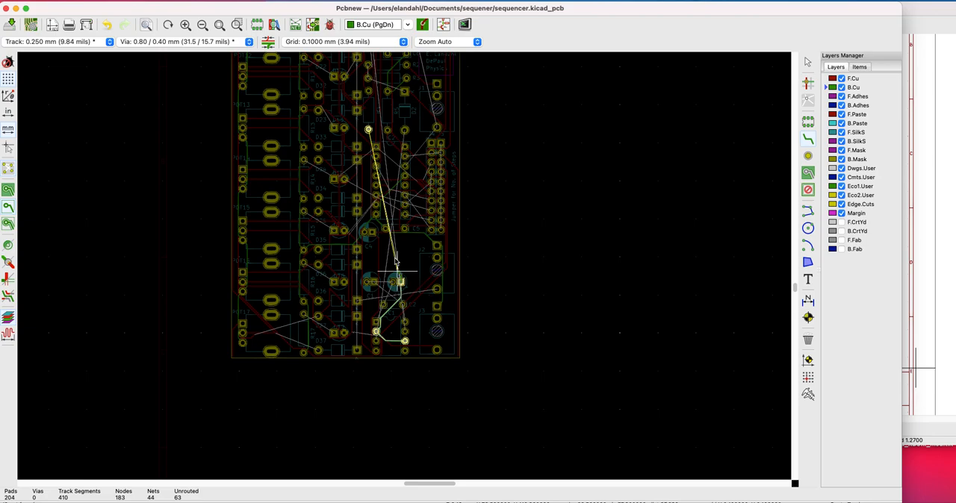
{"action": "left_click", "coordinate": [368, 130]}
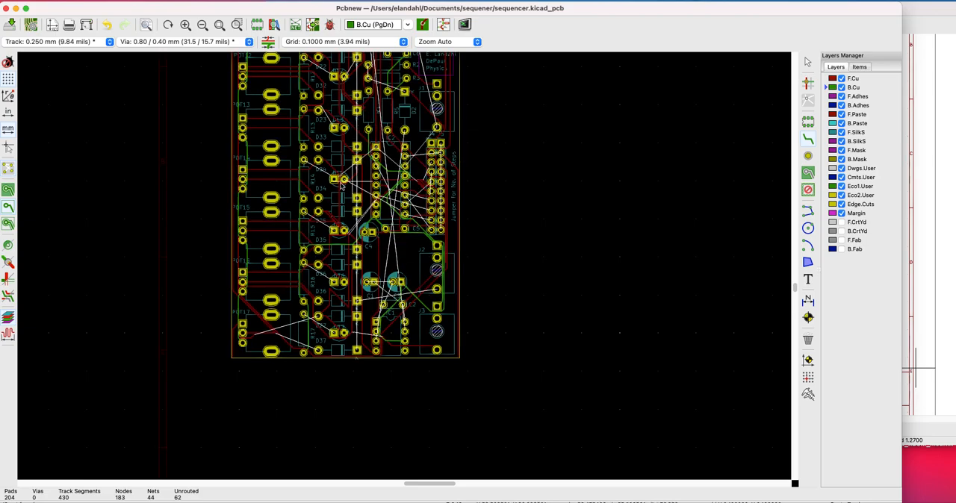
Route B.Cu tracks from the upper pads of R14, R15 and R16 to the square pads of D14, D15 and D16, and try one from D17
{"action": "left_click", "coordinate": [303, 160]}
{"action": "left_click", "coordinate": [336, 180]}
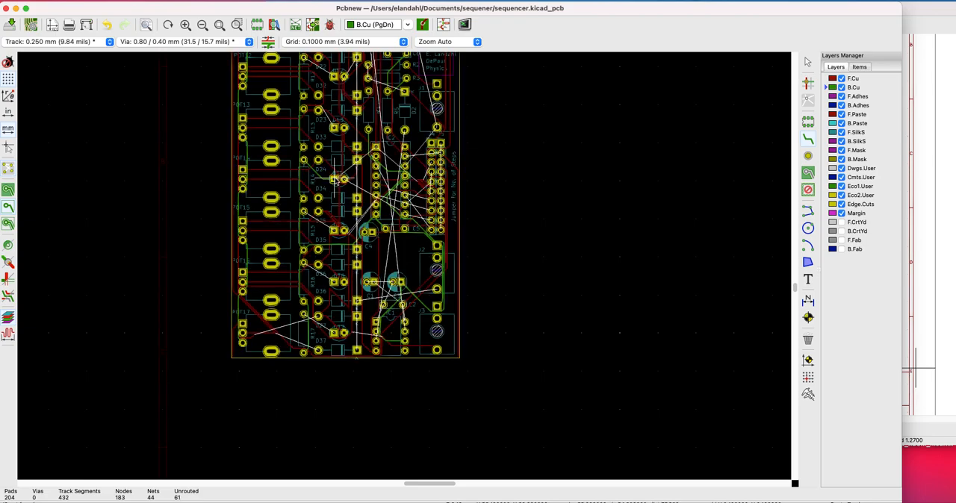
{"action": "left_click", "coordinate": [303, 212]}
{"action": "left_click", "coordinate": [336, 230]}
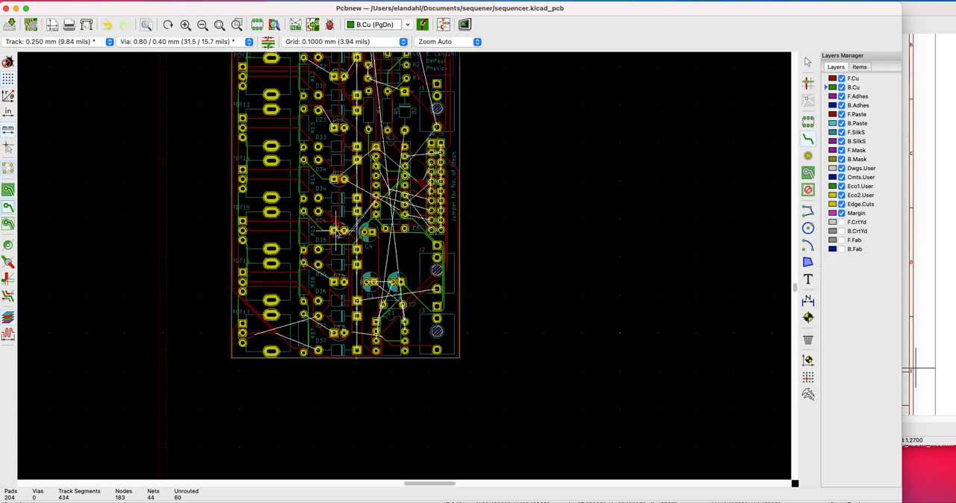
{"action": "left_click", "coordinate": [304, 265]}
{"action": "left_click", "coordinate": [335, 284]}
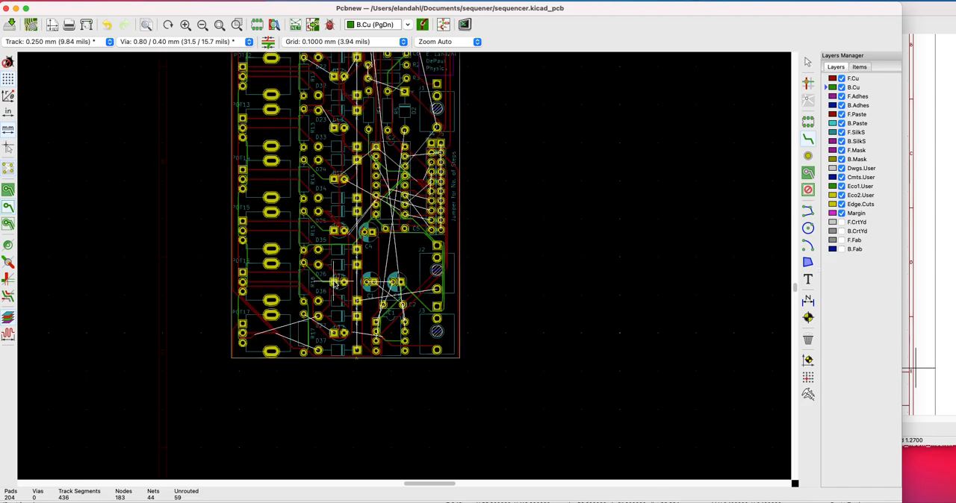
{"action": "left_click", "coordinate": [335, 332]}
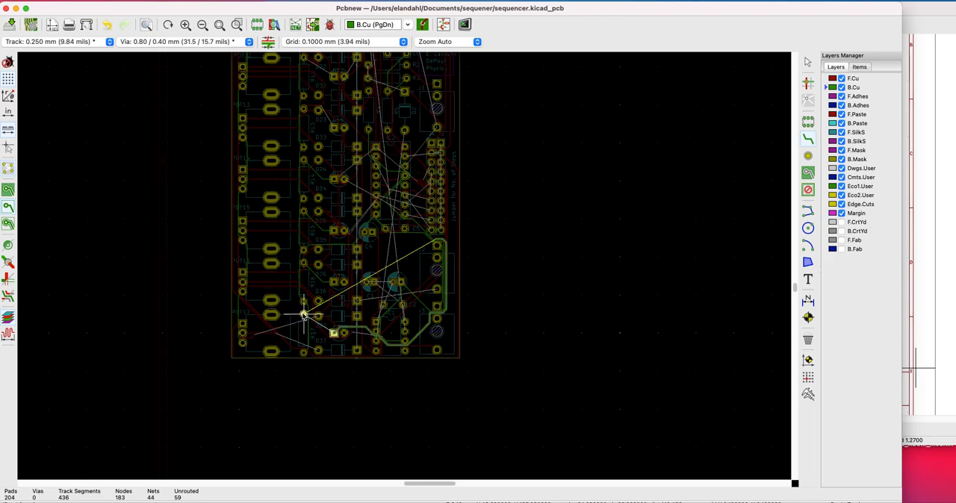
{"action": "key", "text": "Escape"}
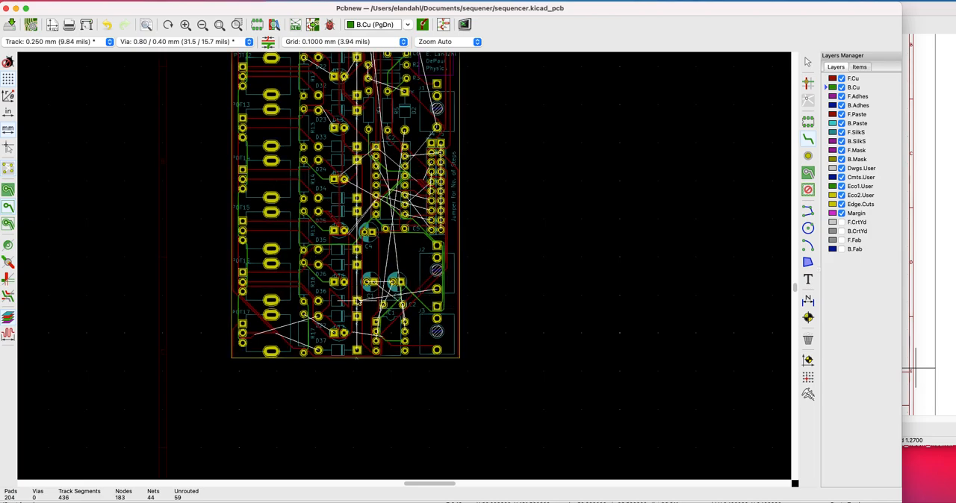
Route B.Cu tracks from D36's square pad to J2's lower pad, and from the lower IC's upper-right pin through C2's right pad to C1's square pad
{"action": "left_click", "coordinate": [357, 301]}
{"action": "left_click", "coordinate": [437, 289]}
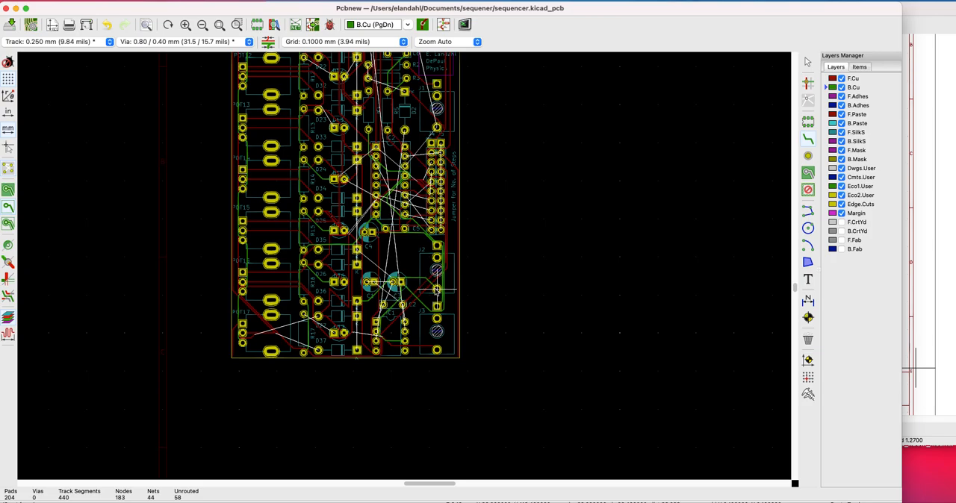
{"action": "left_click", "coordinate": [405, 323]}
{"action": "left_click", "coordinate": [402, 305]}
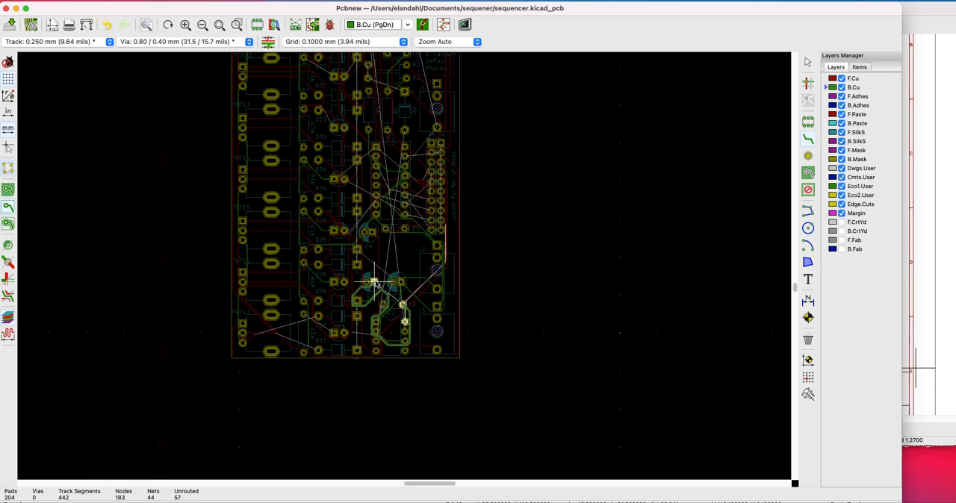
{"action": "left_click", "coordinate": [373, 282]}
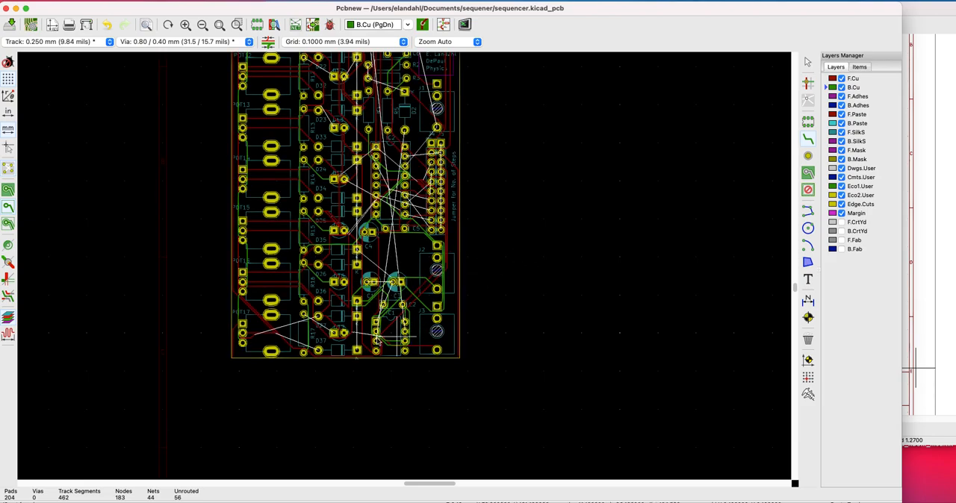
Route B.Cu tracks from D36's square pad to D37's square pad and J2's lower pad, and from J2's lower pad to D35's square pad
{"action": "left_click", "coordinate": [359, 301]}
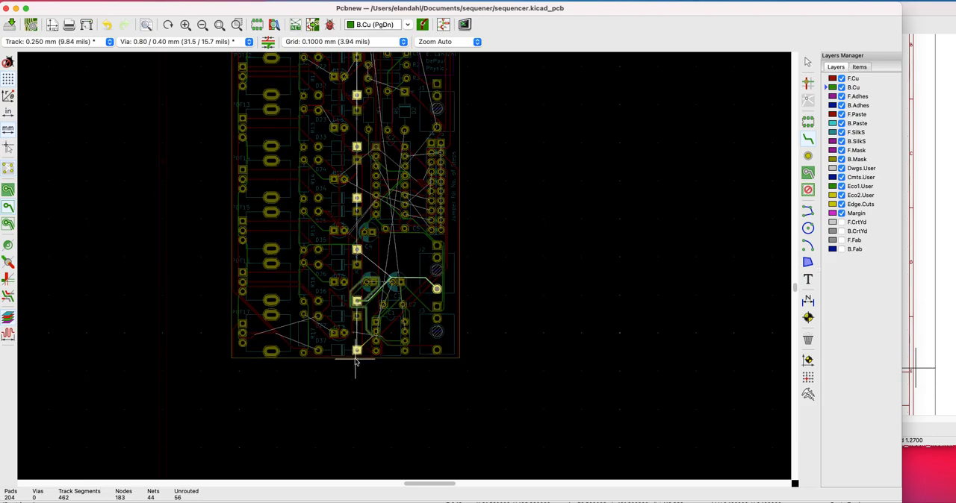
{"action": "left_click", "coordinate": [357, 353]}
{"action": "left_click", "coordinate": [357, 301]}
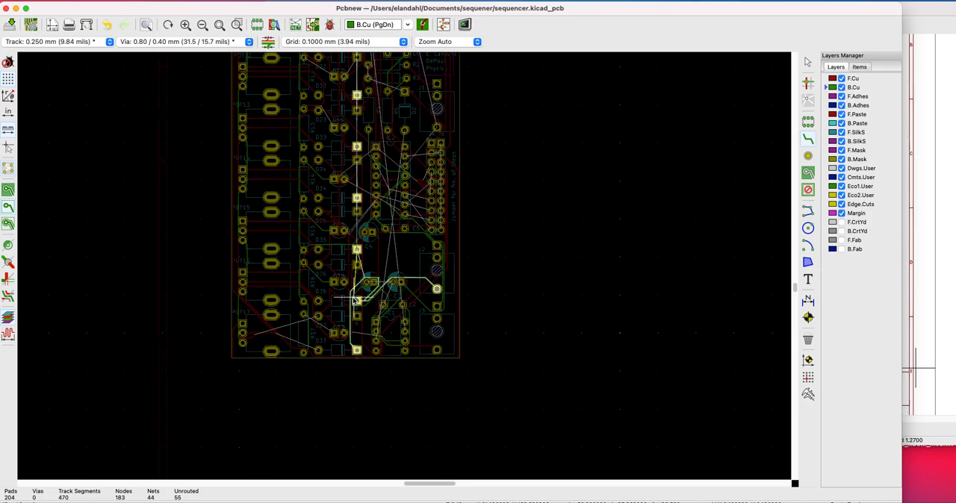
{"action": "left_click", "coordinate": [437, 289]}
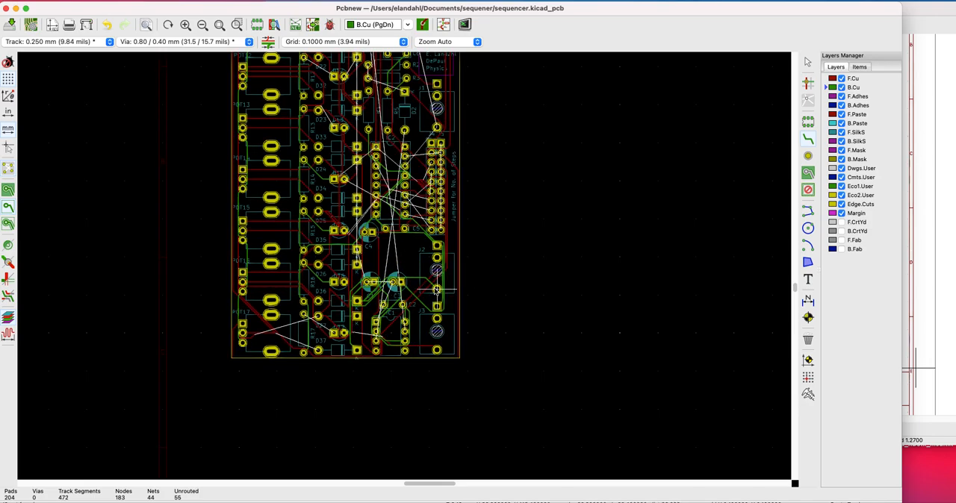
{"action": "left_click", "coordinate": [437, 289]}
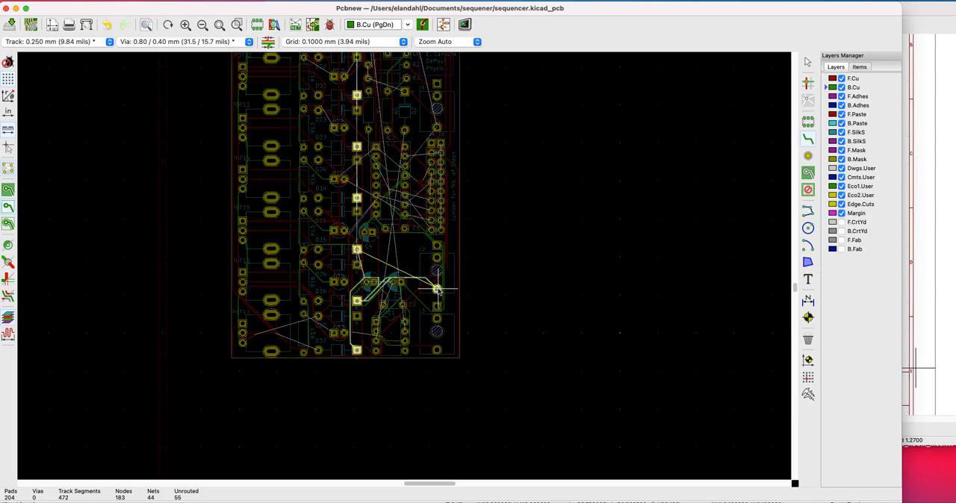
{"action": "left_click", "coordinate": [357, 250]}
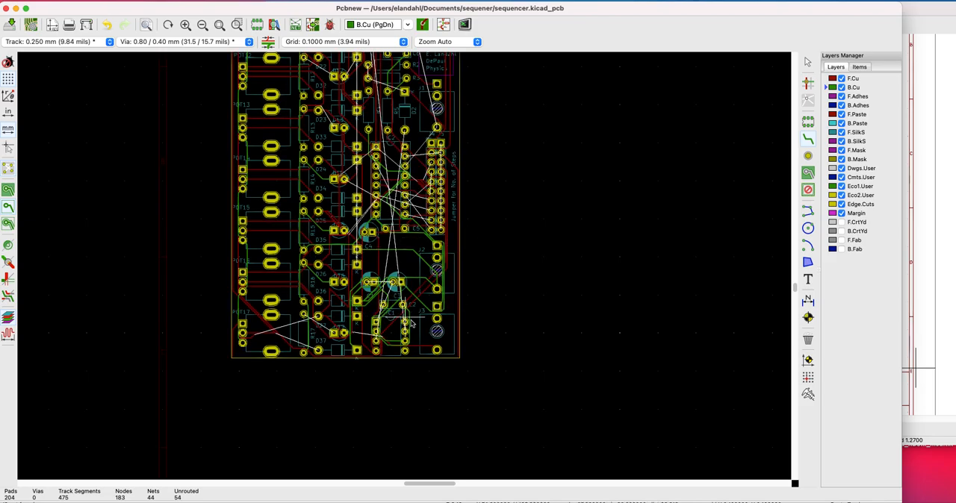
Try to connect the round pads of C1 and C3, C2's left pad and the lower IC's square pad with B.Cu tracks
{"action": "left_click", "coordinate": [367, 283]}
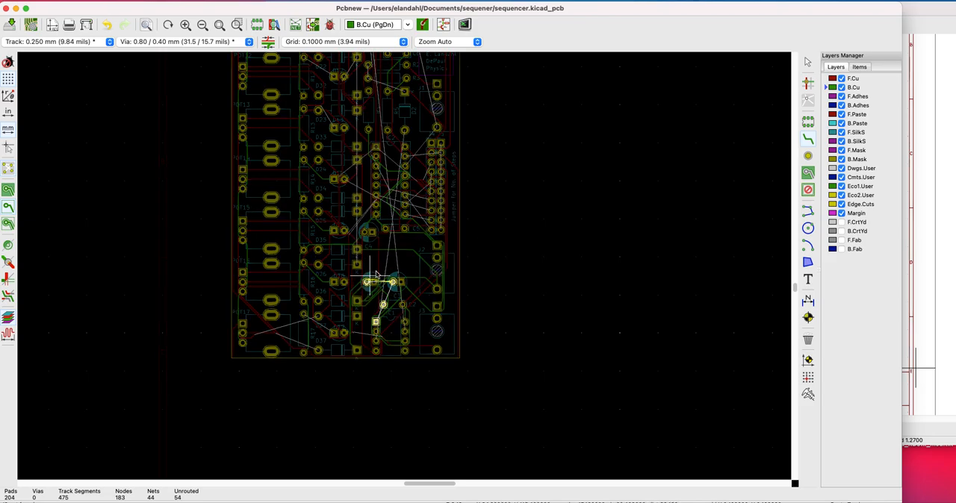
{"action": "left_click", "coordinate": [394, 283]}
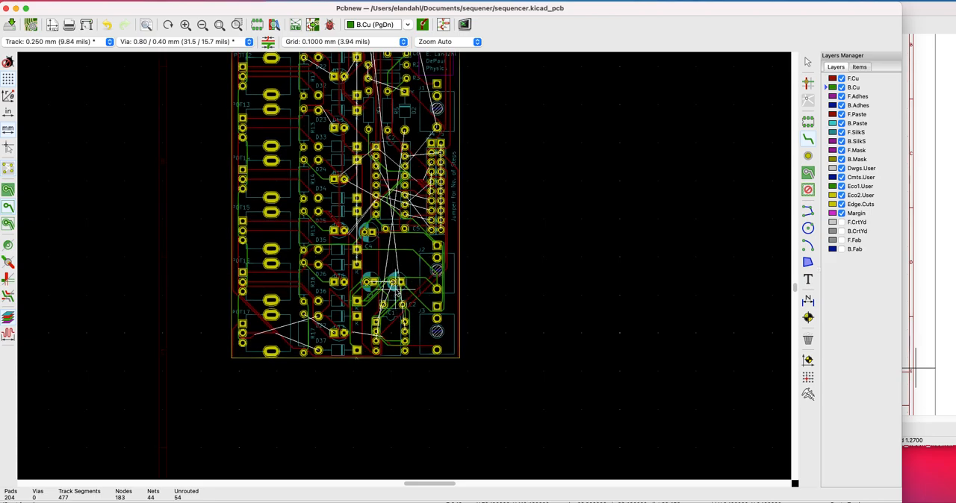
{"action": "left_click", "coordinate": [394, 284]}
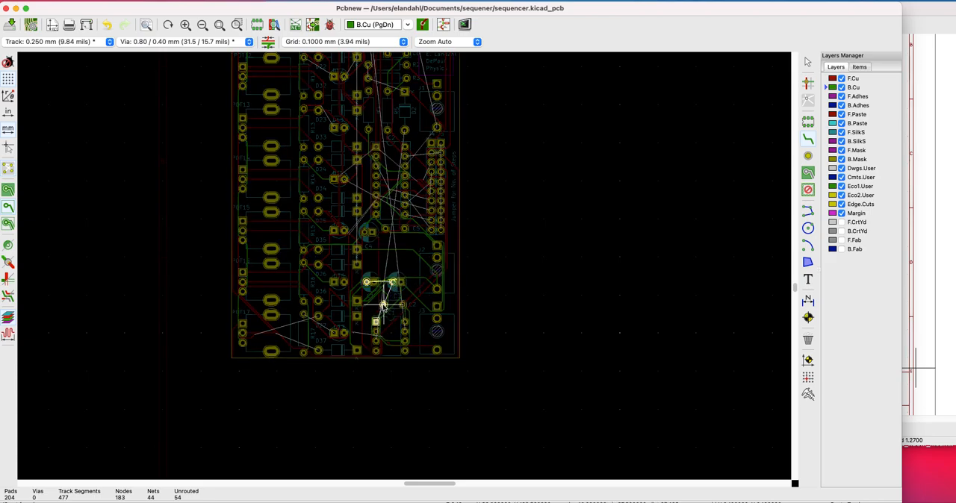
{"action": "left_click", "coordinate": [376, 321]}
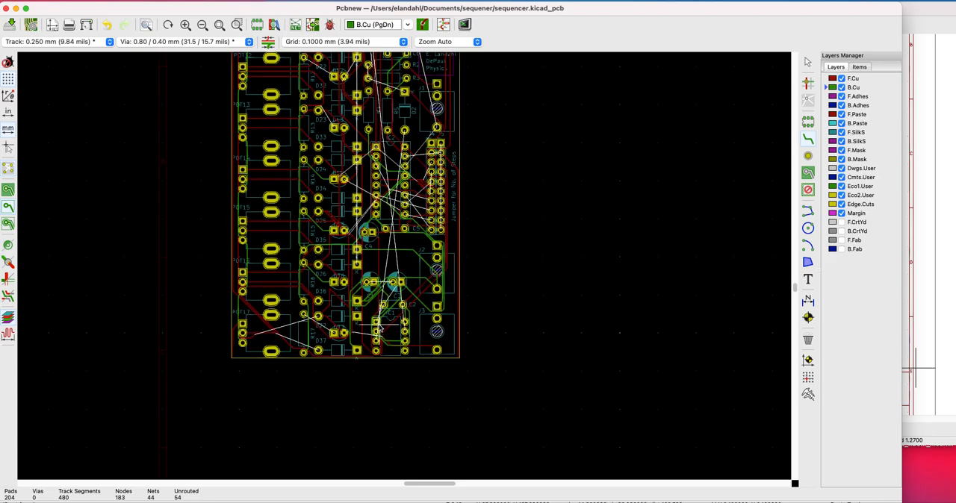
{"action": "left_click", "coordinate": [394, 283]}
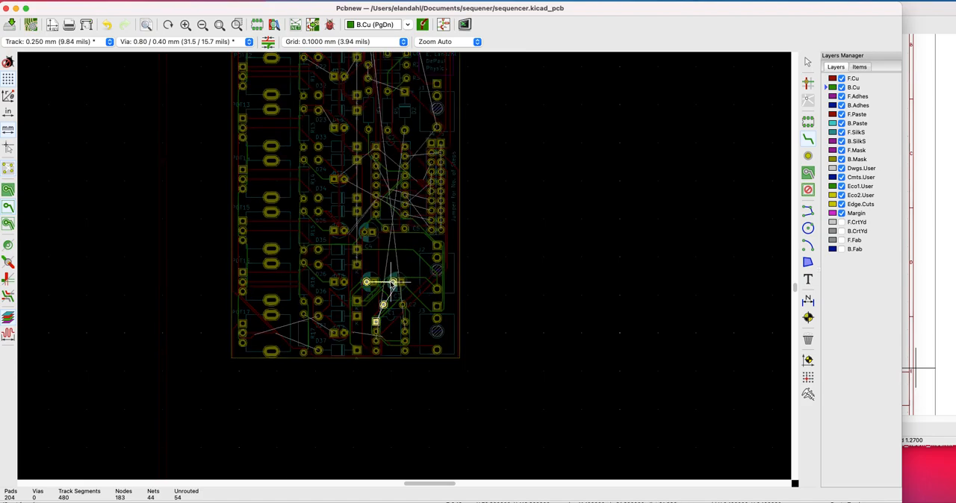
{"action": "left_click", "coordinate": [383, 306]}
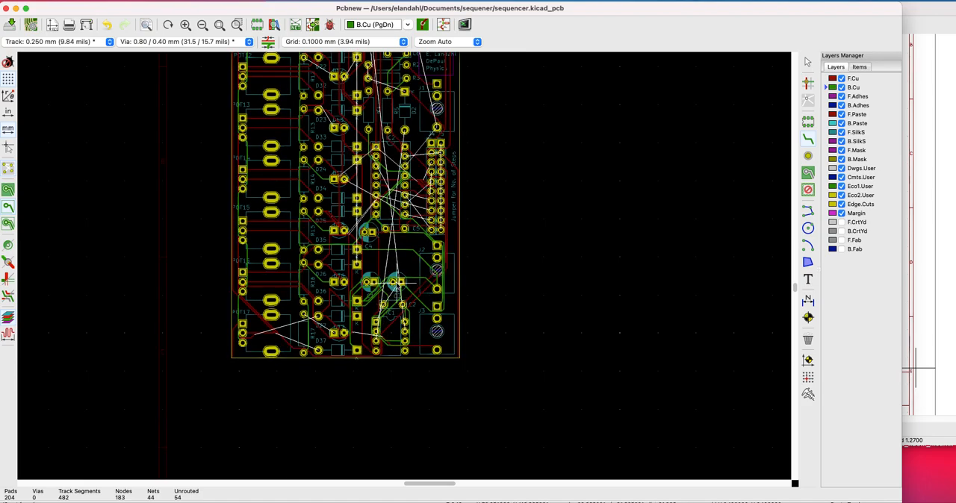
{"action": "left_click", "coordinate": [394, 284]}
{"action": "left_click", "coordinate": [375, 322]}
{"action": "left_click", "coordinate": [376, 323]}
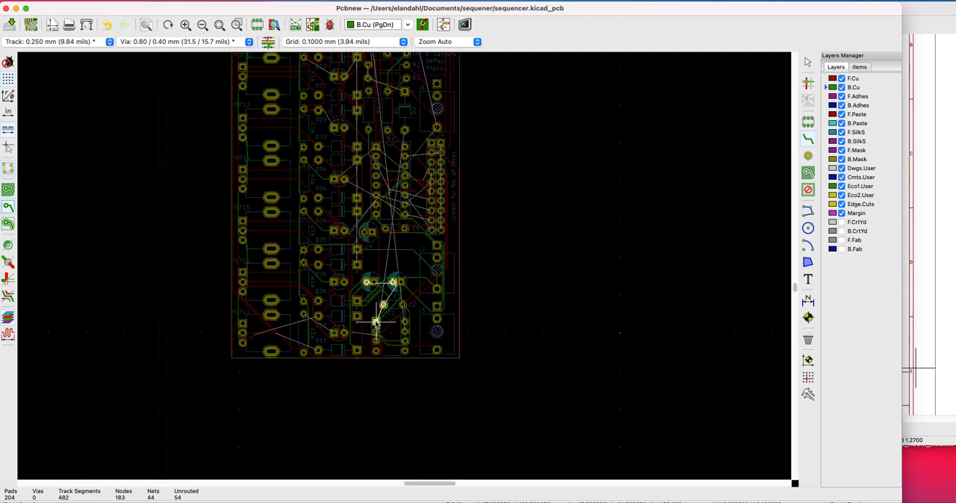
{"action": "scroll", "coordinate": [404, 271], "scroll_direction": "up", "scroll_amount": 2}
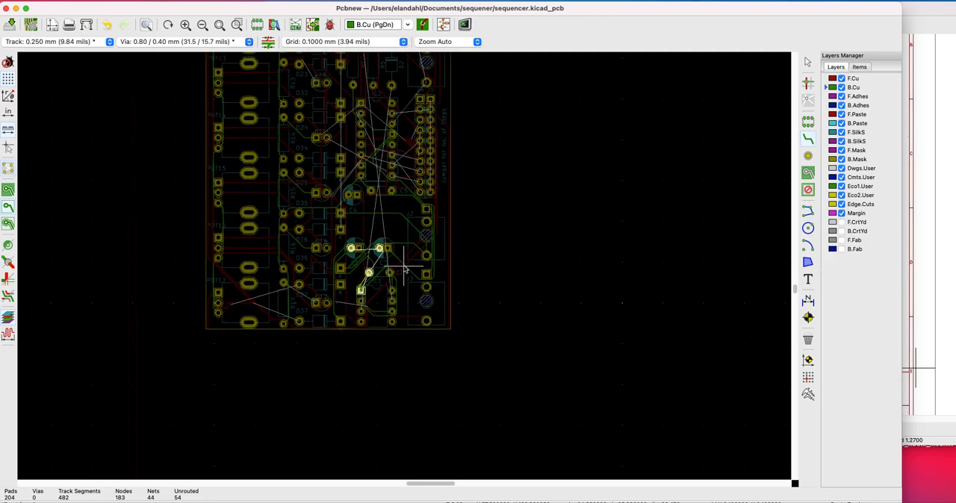
{"action": "scroll", "coordinate": [403, 269], "scroll_direction": "down", "scroll_amount": 2}
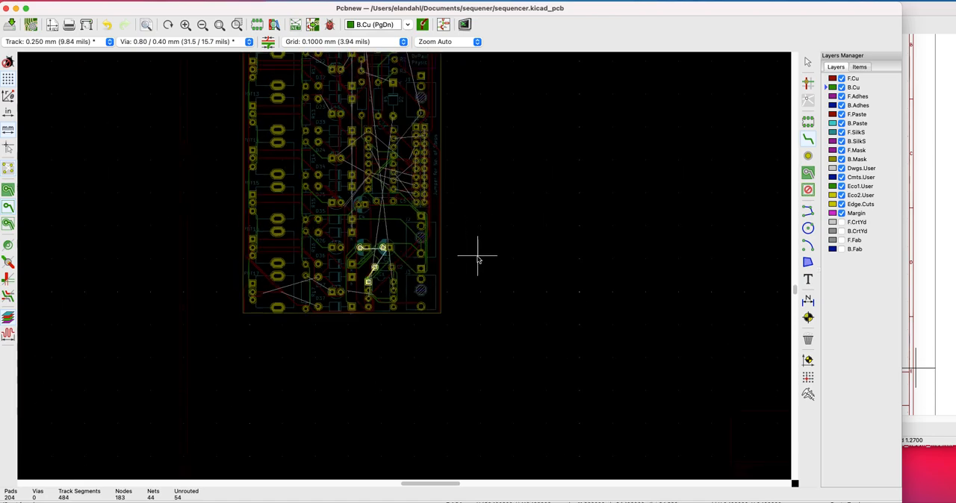
{"action": "scroll", "coordinate": [396, 246], "scroll_direction": "down", "scroll_amount": 3}
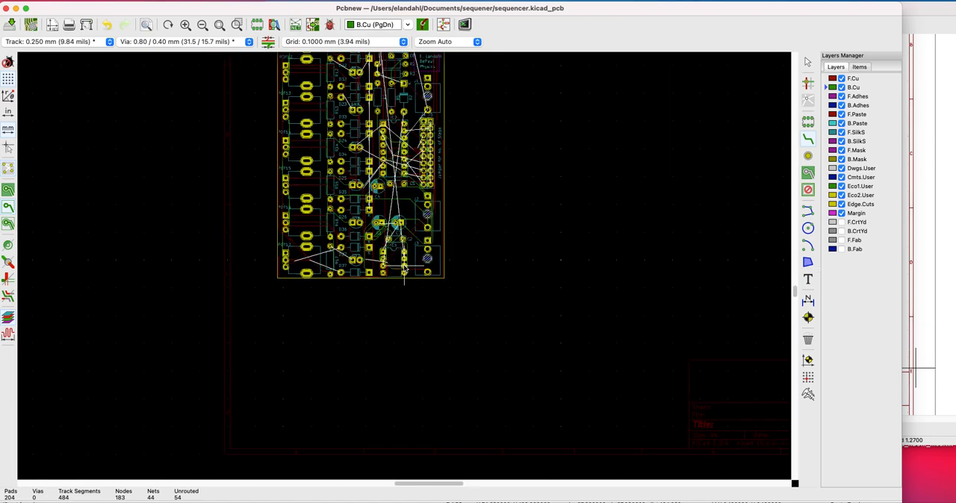
Draw B.Cu tracks from the upper IC's square pad toward the step jumper header and from D16's square pad to R16's upper pad
{"action": "left_click", "coordinate": [388, 155]}
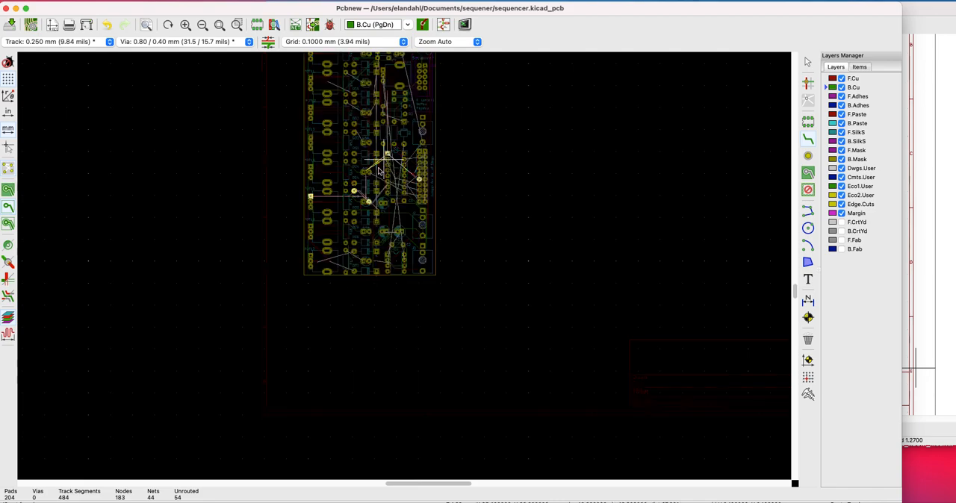
{"action": "left_click", "coordinate": [419, 178]}
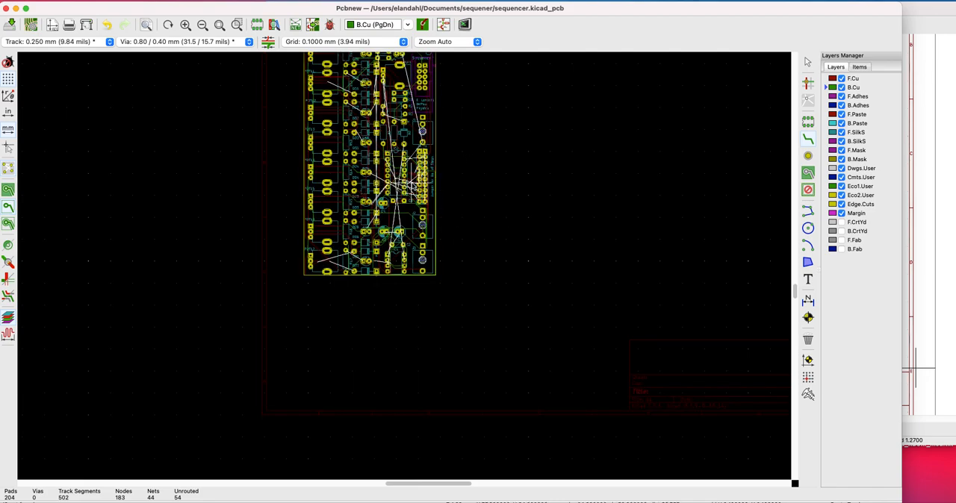
{"action": "scroll", "coordinate": [375, 195], "scroll_direction": "up", "scroll_amount": 2}
{"action": "scroll", "coordinate": [404, 266], "scroll_direction": "up", "scroll_amount": 1}
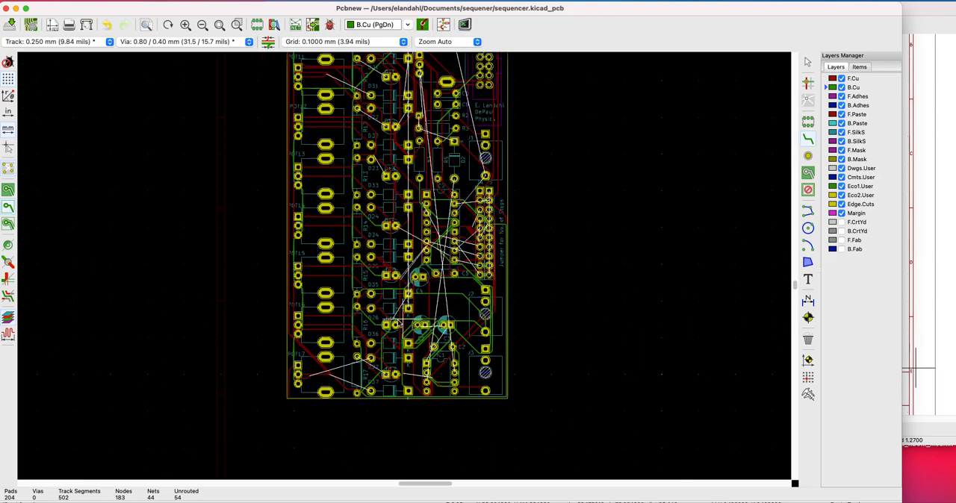
{"action": "left_click", "coordinate": [386, 326]}
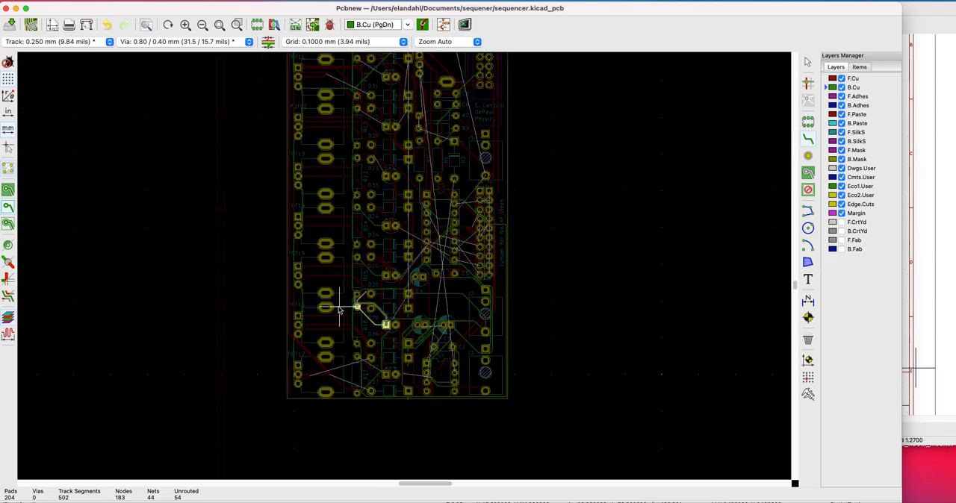
{"action": "left_click", "coordinate": [357, 306]}
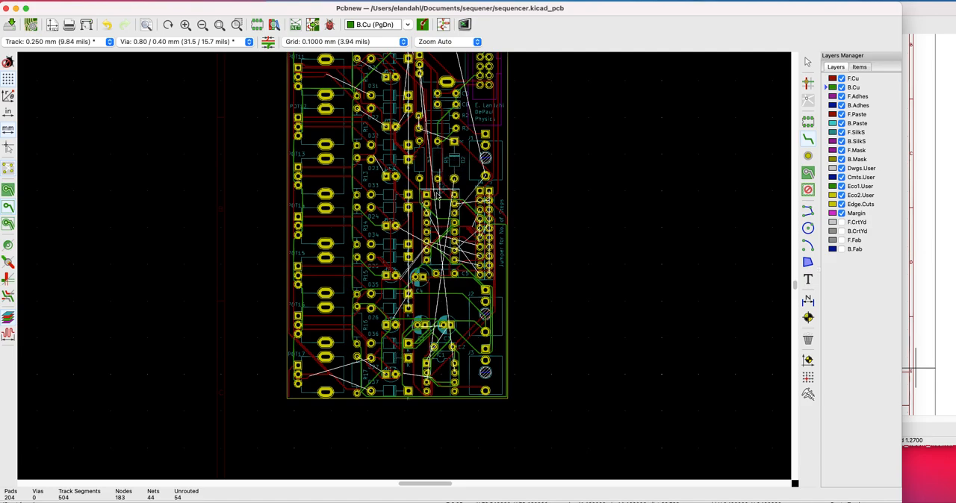
Examine the routed tracks around C4 and D15 up close
{"action": "scroll", "coordinate": [406, 267], "scroll_direction": "down", "scroll_amount": 1}
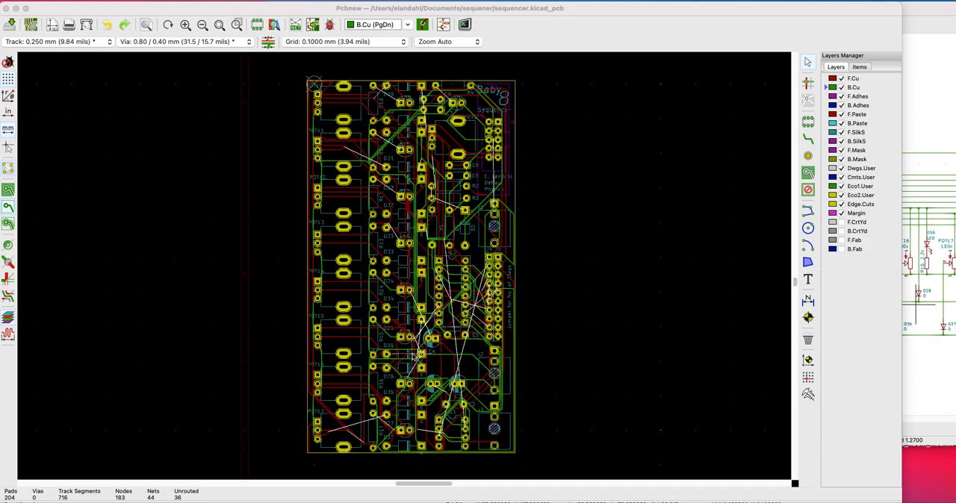
{"action": "scroll", "coordinate": [437, 360], "scroll_direction": "up", "scroll_amount": 2}
{"action": "scroll", "coordinate": [404, 269], "scroll_direction": "up", "scroll_amount": 3}
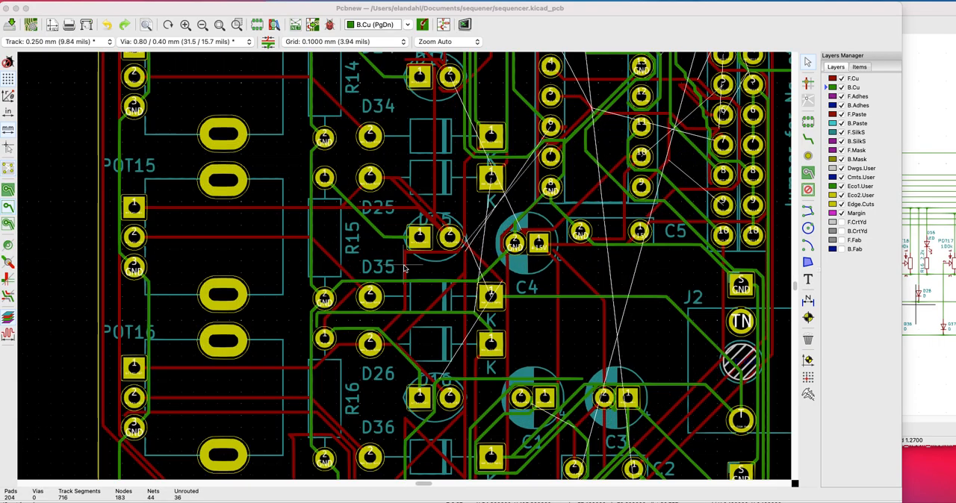
{"action": "scroll", "coordinate": [538, 288], "scroll_direction": "up", "scroll_amount": 2}
{"action": "scroll", "coordinate": [537, 288], "scroll_direction": "up", "scroll_amount": 3}
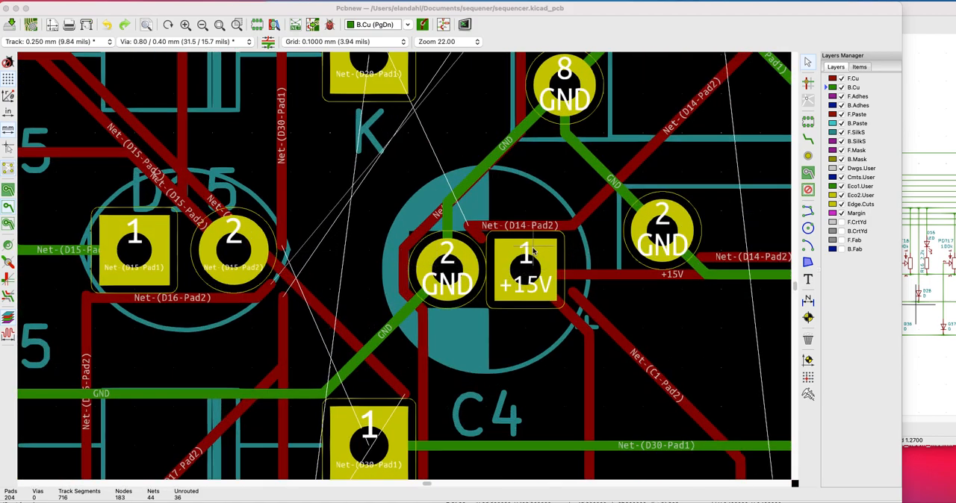
Examine the tracks at D15's two pads up close, switching the pads to outline display and back to filled
{"action": "scroll", "coordinate": [239, 288], "scroll_direction": "up", "scroll_amount": 1}
{"action": "scroll", "coordinate": [404, 268], "scroll_direction": "up", "scroll_amount": 1}
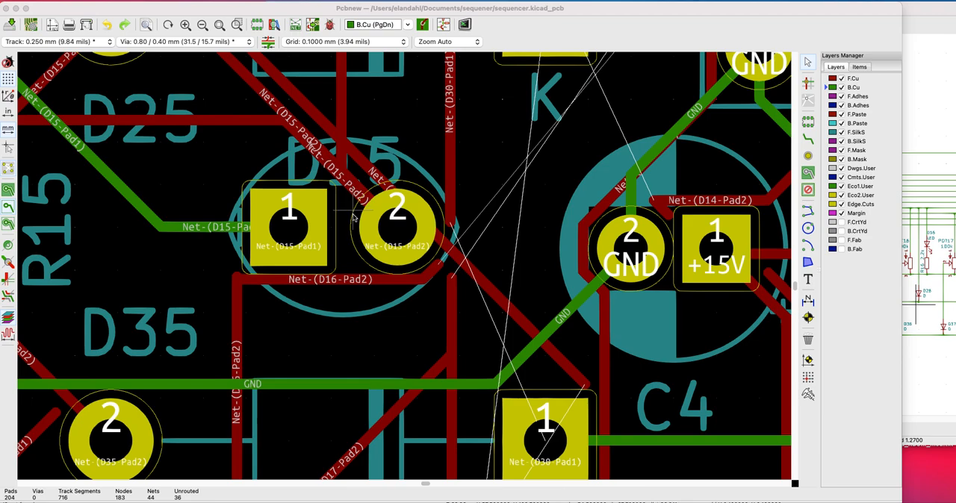
{"action": "scroll", "coordinate": [352, 223], "scroll_direction": "up", "scroll_amount": 1}
{"action": "scroll", "coordinate": [404, 268], "scroll_direction": "up", "scroll_amount": 1}
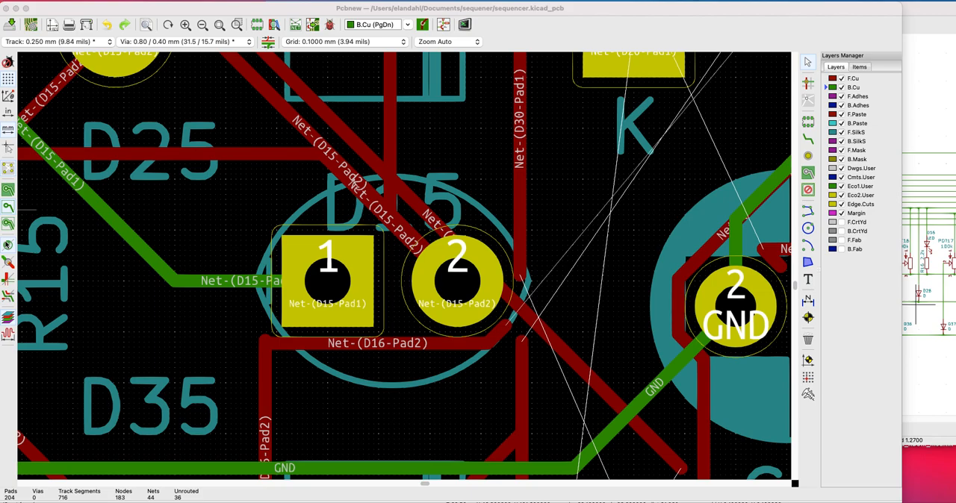
{"action": "left_click", "coordinate": [7, 247]}
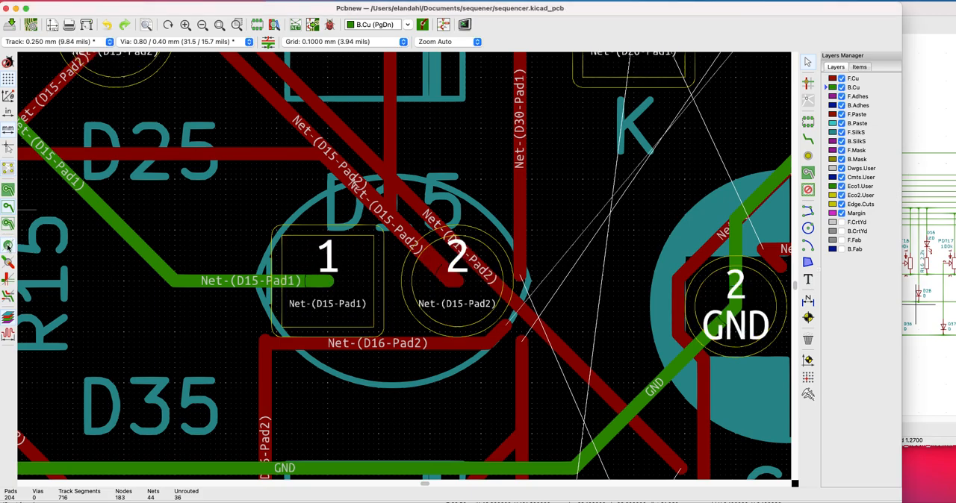
{"action": "left_click", "coordinate": [8, 247]}
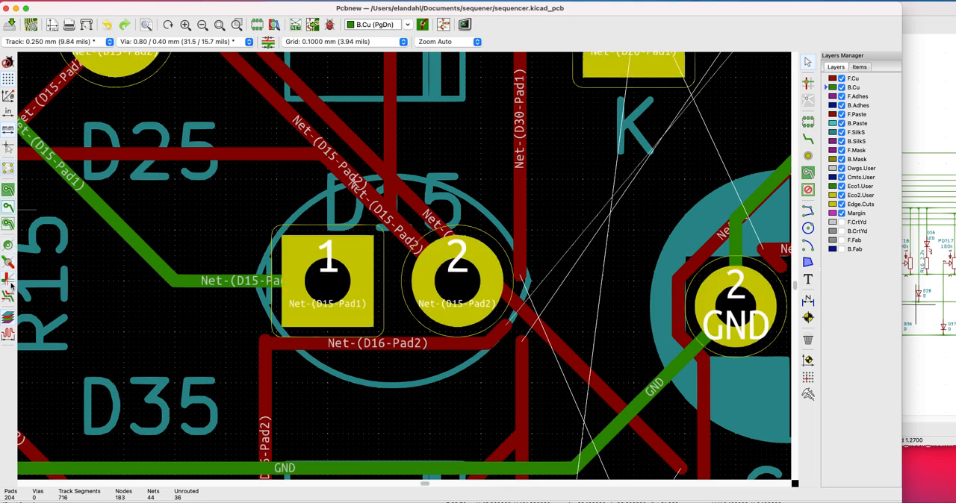
{"action": "left_click", "coordinate": [9, 280]}
{"action": "left_click", "coordinate": [8, 280]}
{"action": "scroll", "coordinate": [319, 293], "scroll_direction": "down", "scroll_amount": 4}
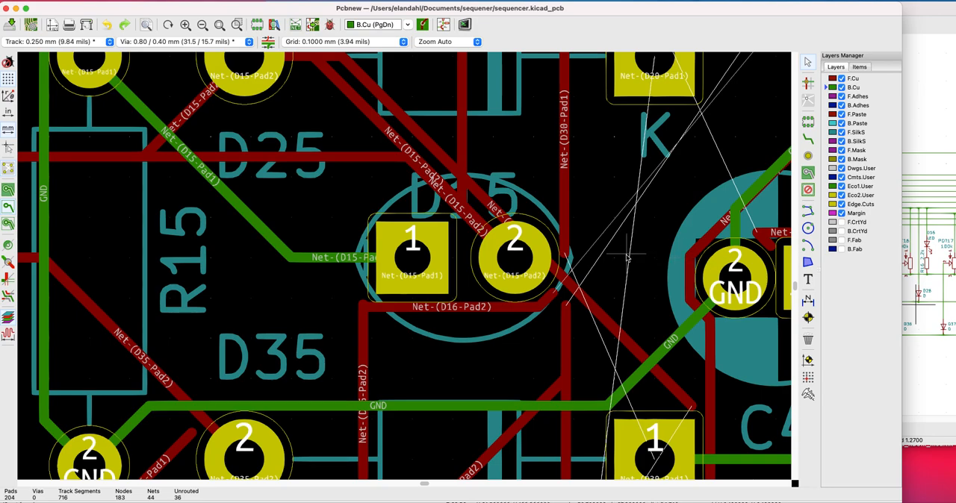
{"action": "scroll", "coordinate": [628, 258], "scroll_direction": "down", "scroll_amount": 1}
{"action": "scroll", "coordinate": [205, 314], "scroll_direction": "down", "scroll_amount": 1}
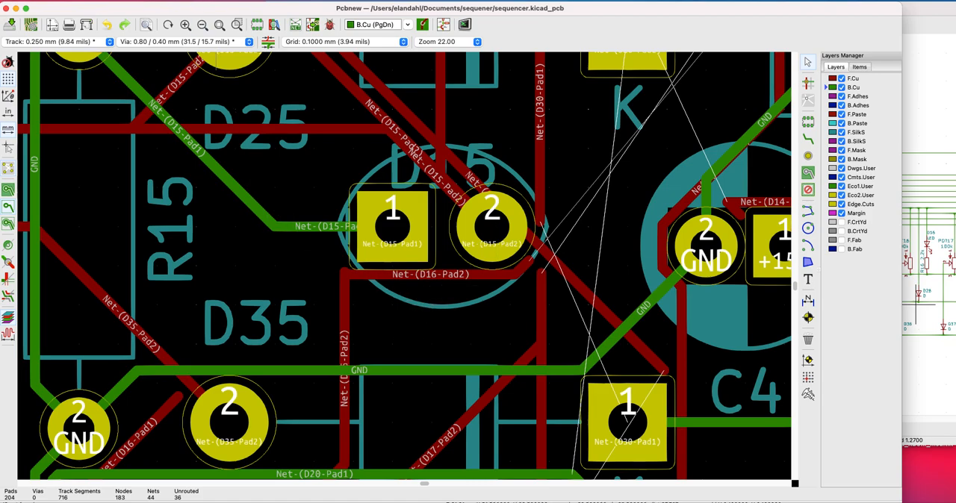
Clean up tracks and vias, deleting segments connecting different nets, redundant vias and dangling tracks, and merging overlapping segments
{"action": "left_click", "coordinate": [91, 1]}
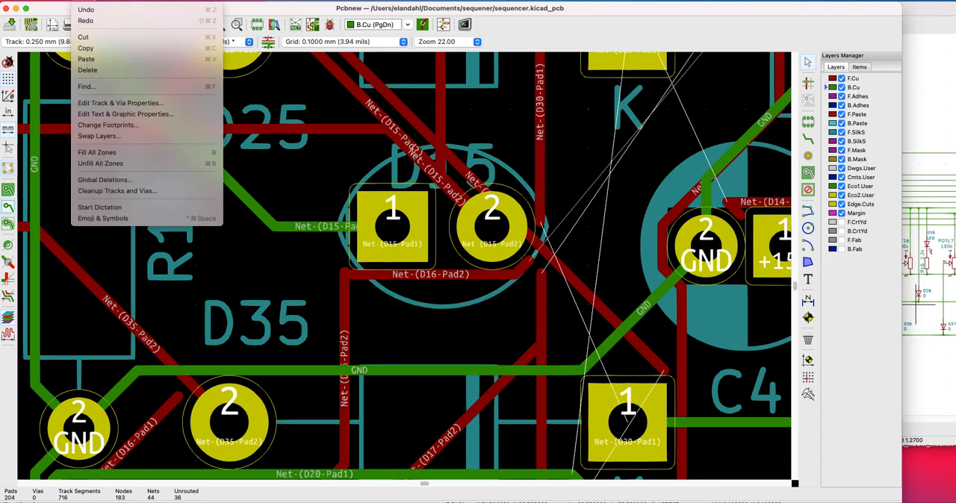
{"action": "left_click", "coordinate": [95, 192]}
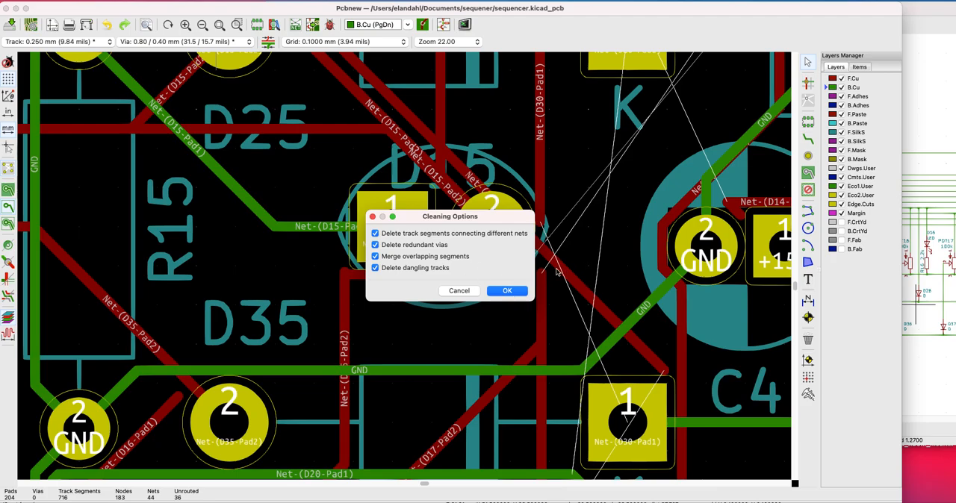
{"action": "left_click", "coordinate": [508, 291]}
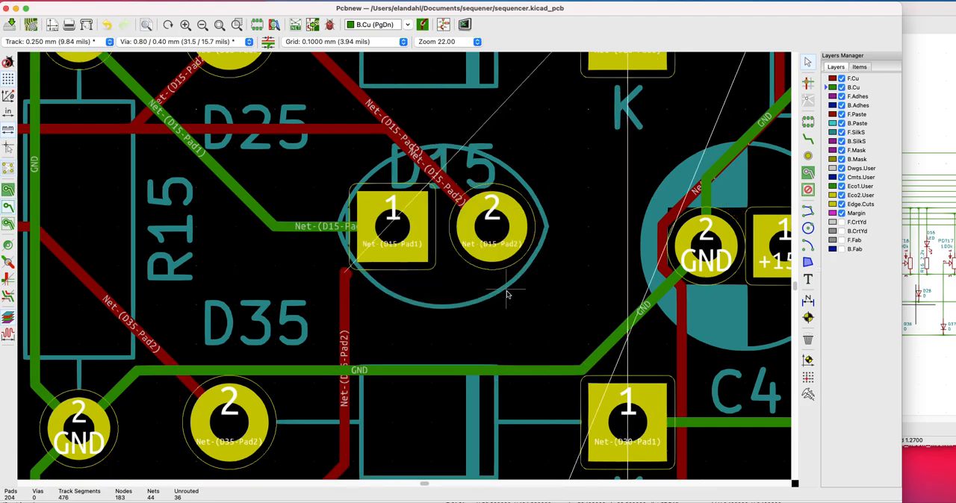
Examine the cleaned-up board and its remaining unrouted connections, especially around D15, C4 and the step jumper header
{"action": "scroll", "coordinate": [519, 286], "scroll_direction": "down", "scroll_amount": 6}
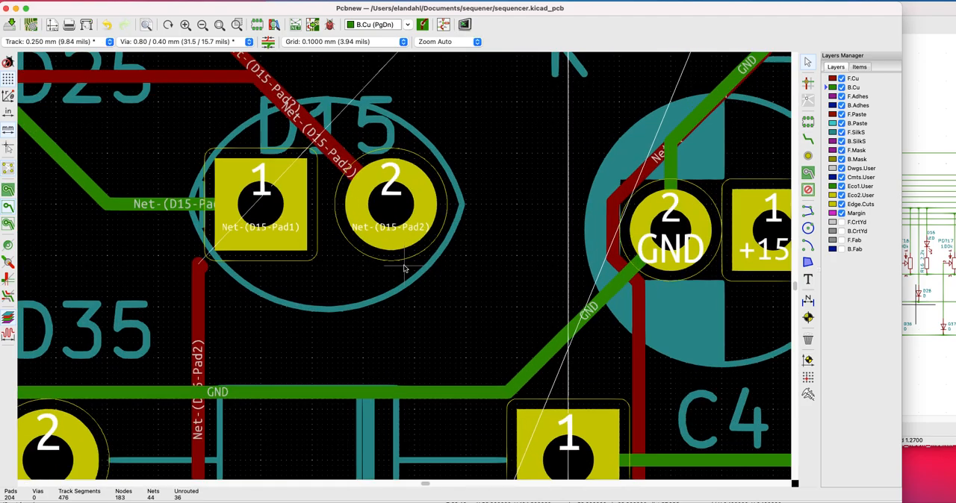
{"action": "scroll", "coordinate": [441, 233], "scroll_direction": "down", "scroll_amount": 1}
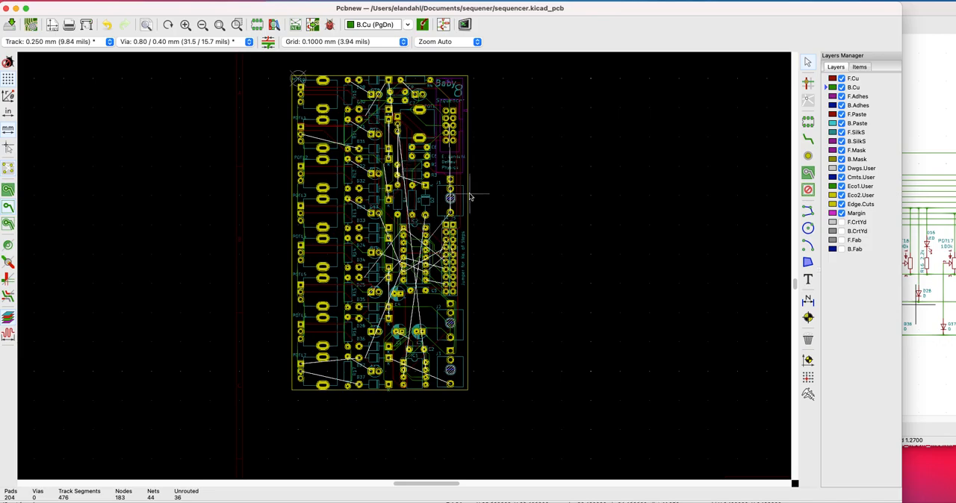
{"action": "scroll", "coordinate": [407, 336], "scroll_direction": "up", "scroll_amount": 3}
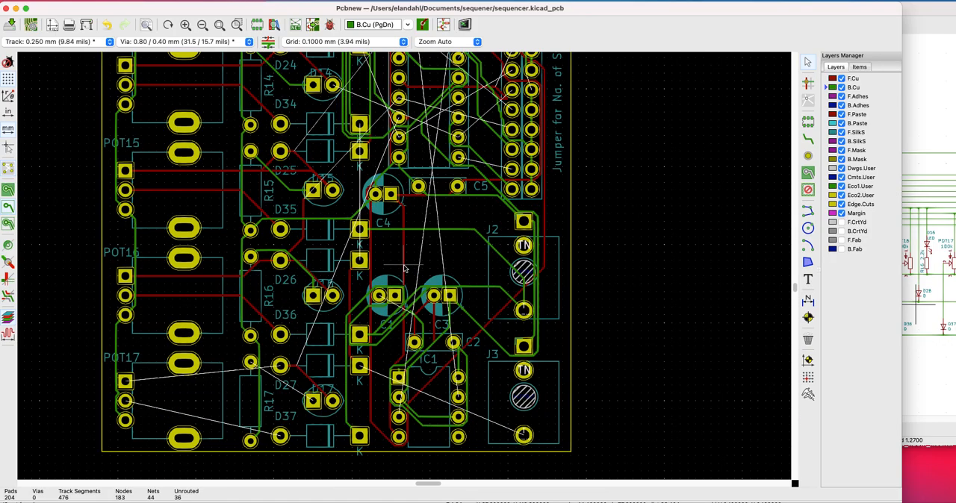
{"action": "scroll", "coordinate": [285, 249], "scroll_direction": "up", "scroll_amount": 1}
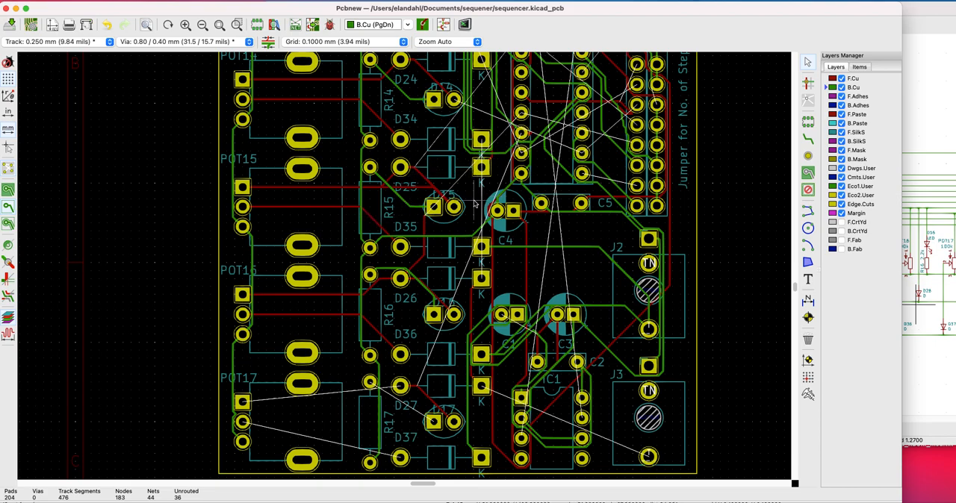
{"action": "middle_click_drag", "start_coordinate": [453, 208], "coordinate": [346, 336]}
{"action": "scroll", "coordinate": [331, 295], "scroll_direction": "up", "scroll_amount": 2}
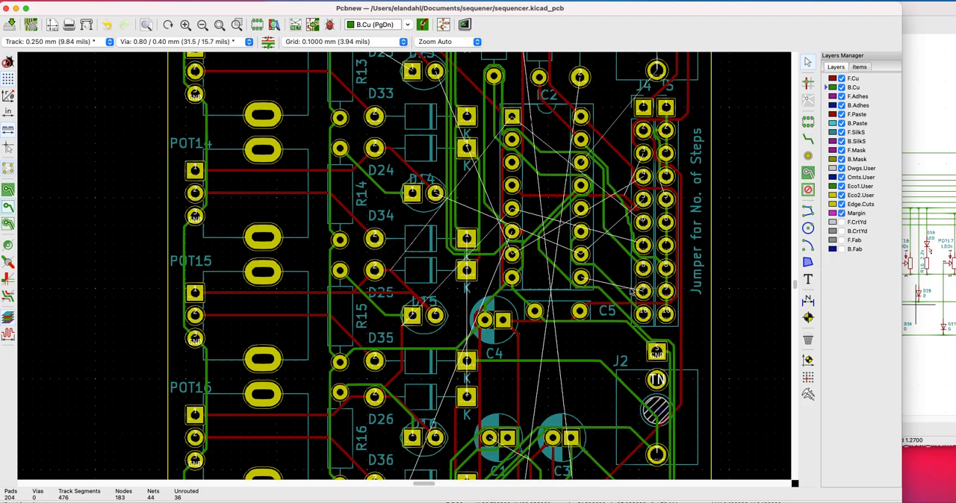
{"action": "scroll", "coordinate": [589, 283], "scroll_direction": "up", "scroll_amount": 3}
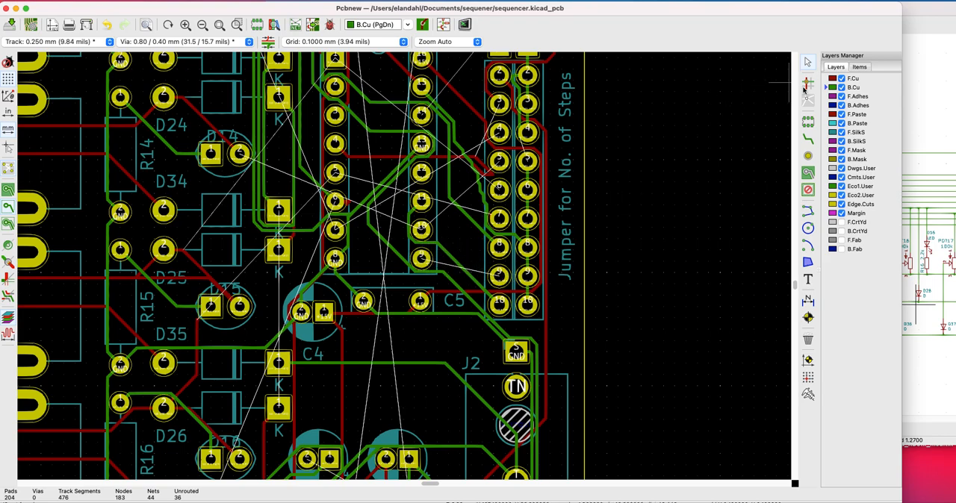
Route an F.Cu track from IC2's lowest right-column pad to J4's pad 9
{"action": "left_click", "coordinate": [833, 79]}
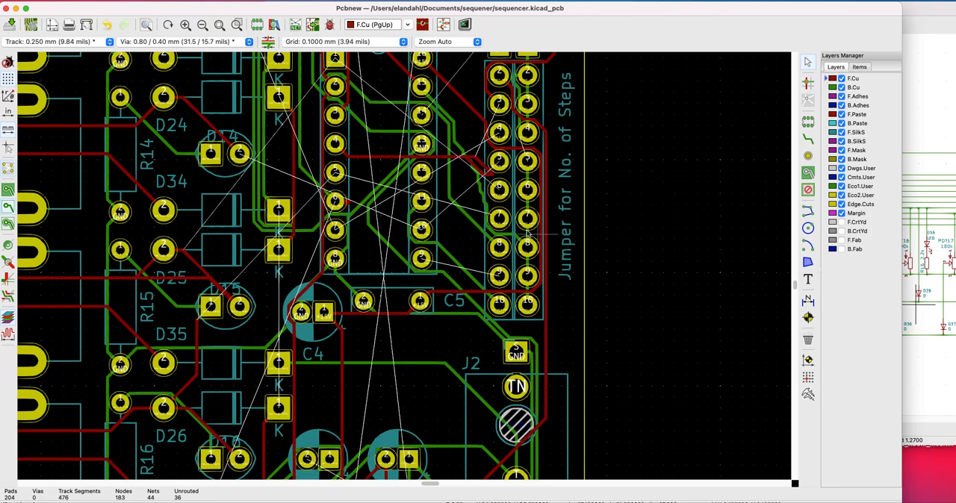
{"action": "left_click", "coordinate": [809, 140]}
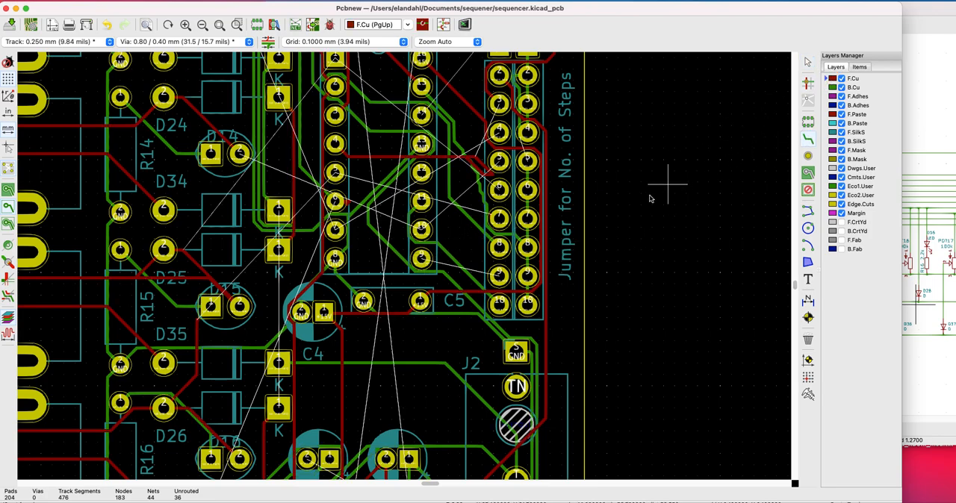
{"action": "left_click", "coordinate": [422, 259]}
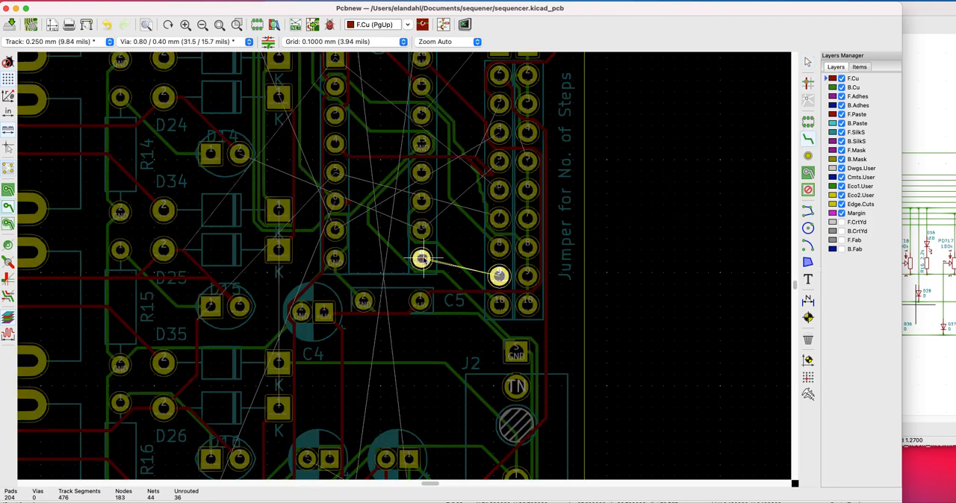
{"action": "left_click", "coordinate": [498, 276]}
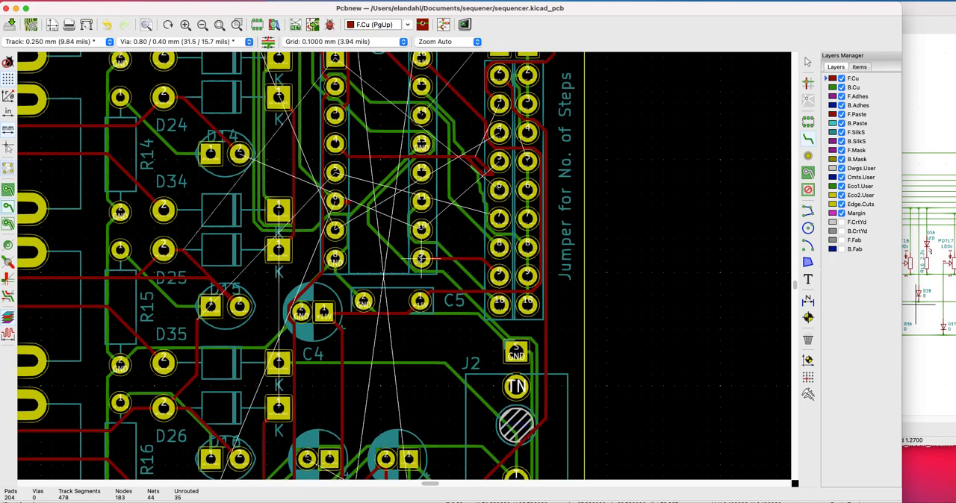
{"action": "scroll", "coordinate": [370, 261], "scroll_direction": "down", "scroll_amount": 2}
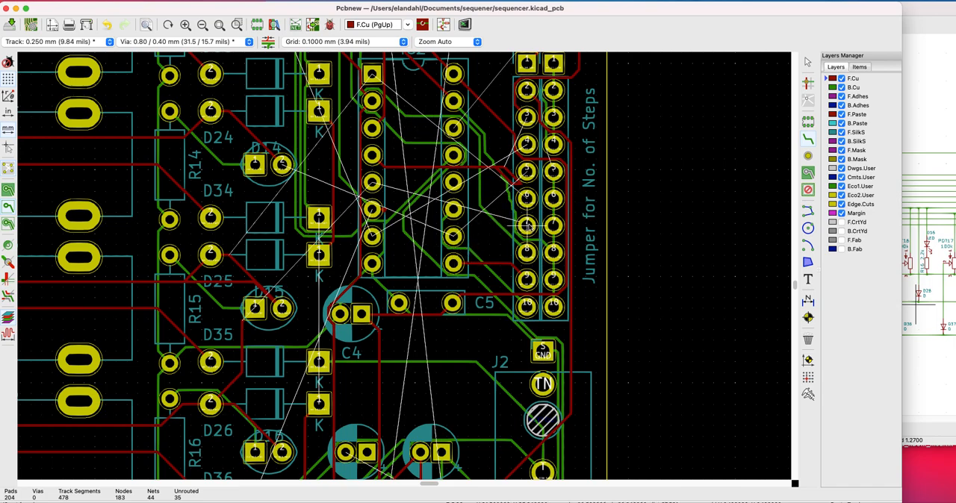
{"action": "scroll", "coordinate": [460, 172], "scroll_direction": "up", "scroll_amount": 3}
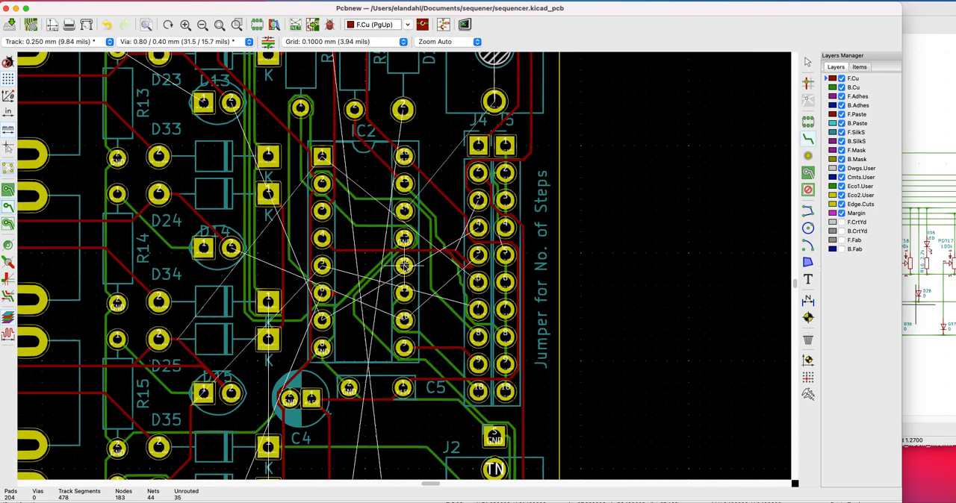
{"action": "left_click", "coordinate": [403, 119]}
{"action": "scroll", "coordinate": [371, 298], "scroll_direction": "down", "scroll_amount": 1}
{"action": "scroll", "coordinate": [404, 267], "scroll_direction": "down", "scroll_amount": 2}
{"action": "scroll", "coordinate": [405, 266], "scroll_direction": "up", "scroll_amount": 5}
{"action": "scroll", "coordinate": [404, 267], "scroll_direction": "down", "scroll_amount": 10}
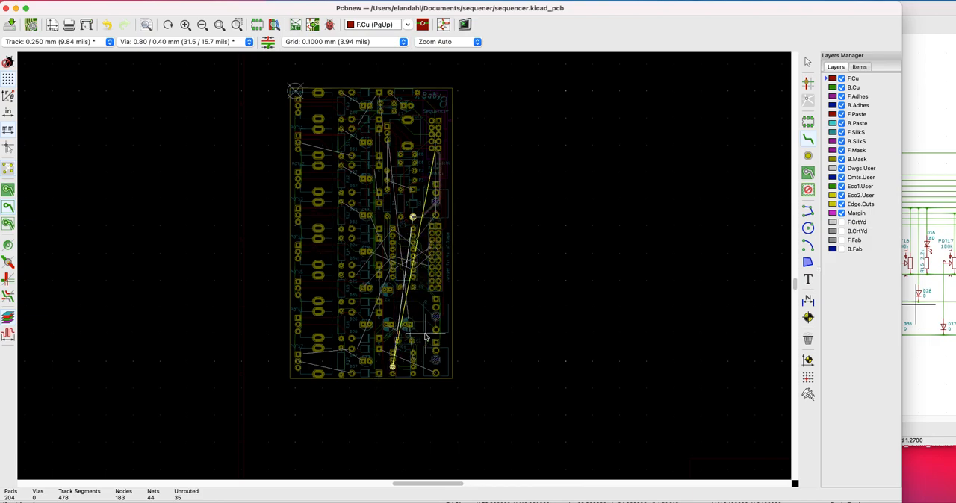
{"action": "key", "text": "Escape"}
Try to route an F.Cu track from the seventh pad in IC2's left column to J4's pad 4
{"action": "scroll", "coordinate": [490, 262], "scroll_direction": "up", "scroll_amount": 4}
{"action": "scroll", "coordinate": [404, 265], "scroll_direction": "up", "scroll_amount": 2}
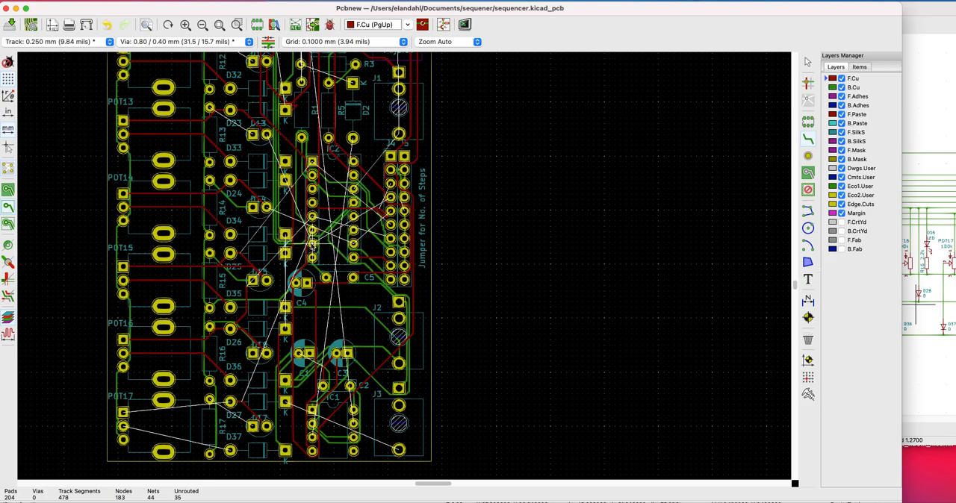
{"action": "left_click", "coordinate": [312, 242]}
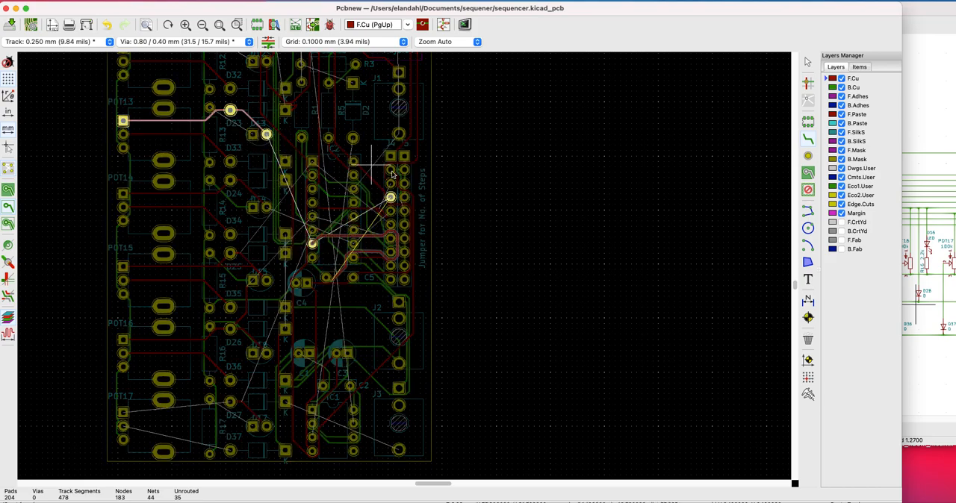
{"action": "left_click", "coordinate": [390, 197]}
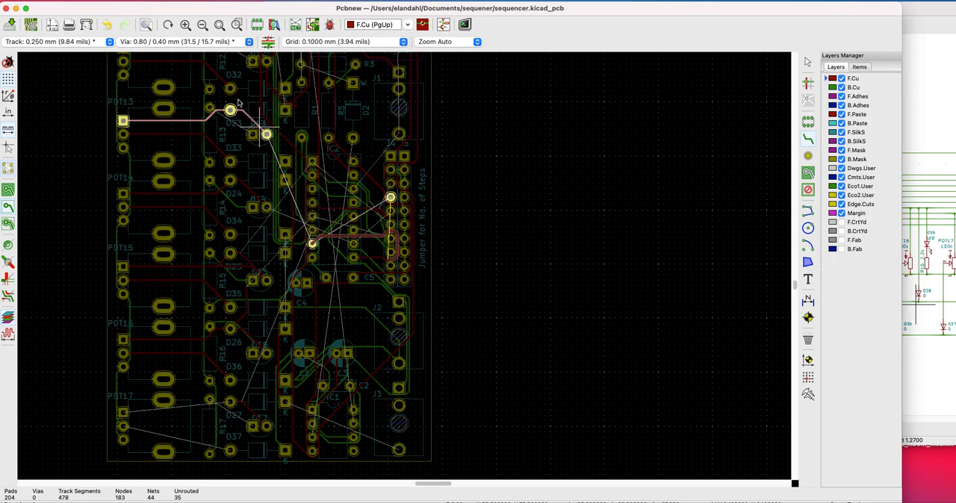
{"action": "scroll", "coordinate": [127, 112], "scroll_direction": "up", "scroll_amount": 1}
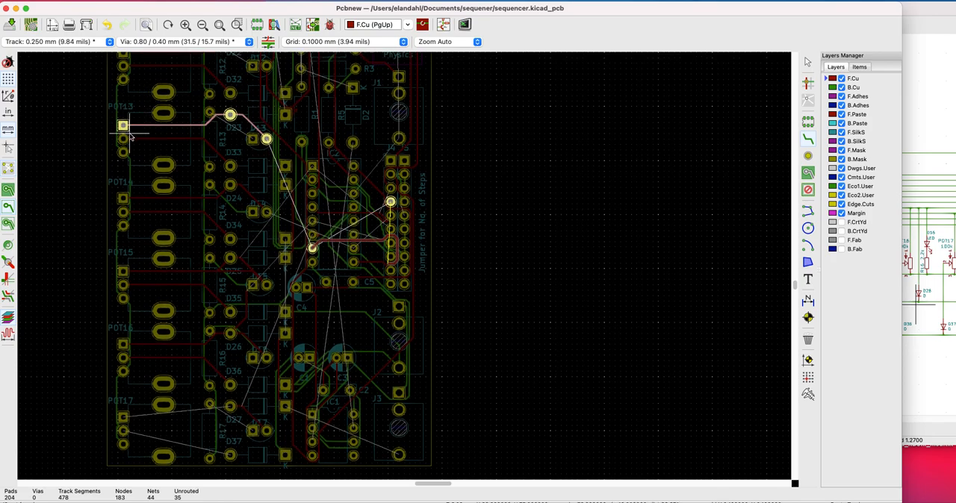
{"action": "key", "text": "Escape"}
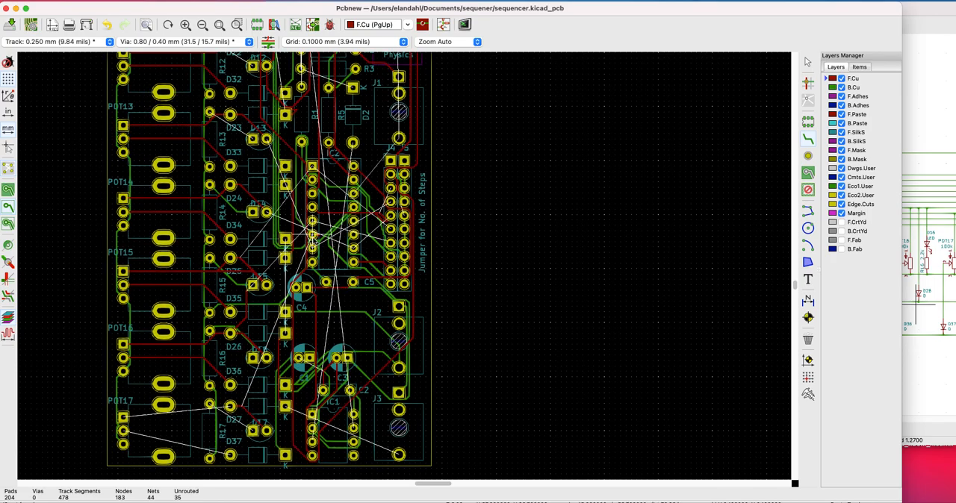
Remove the B.Cu track looping around R1's lower pad between IC2 and the step jumper header
{"action": "left_click", "coordinate": [230, 407]}
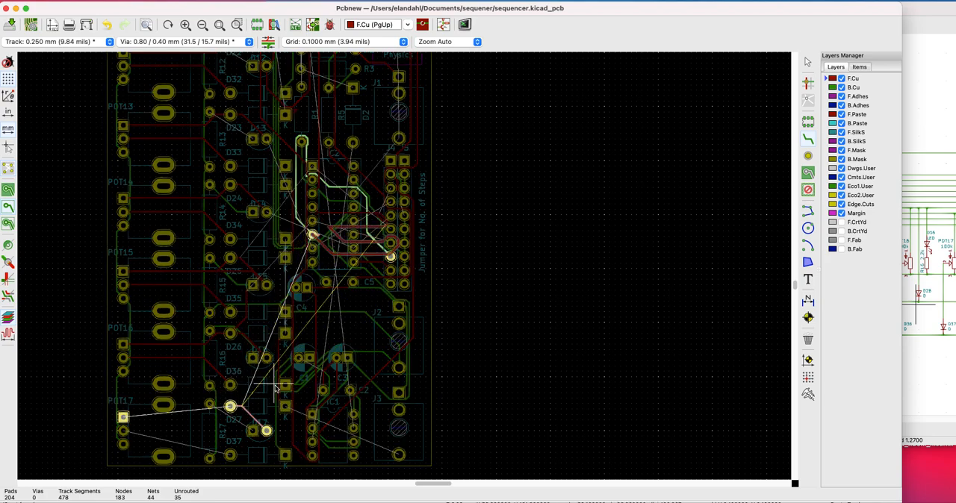
{"action": "key", "text": "Escape"}
{"action": "key", "text": "Delete"}
{"action": "key", "text": "Escape"}
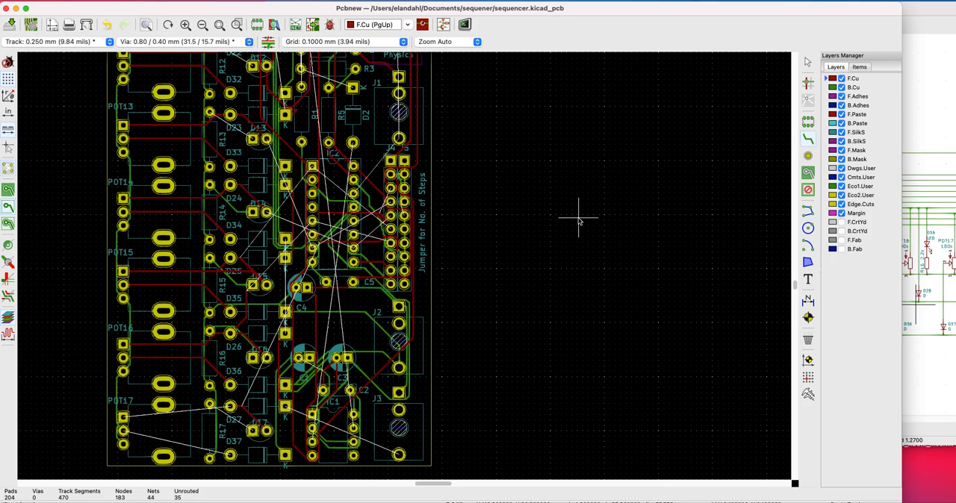
Draw an F.Cu track from IC2's square pad toward J4's pad 6
{"action": "left_click", "coordinate": [311, 167]}
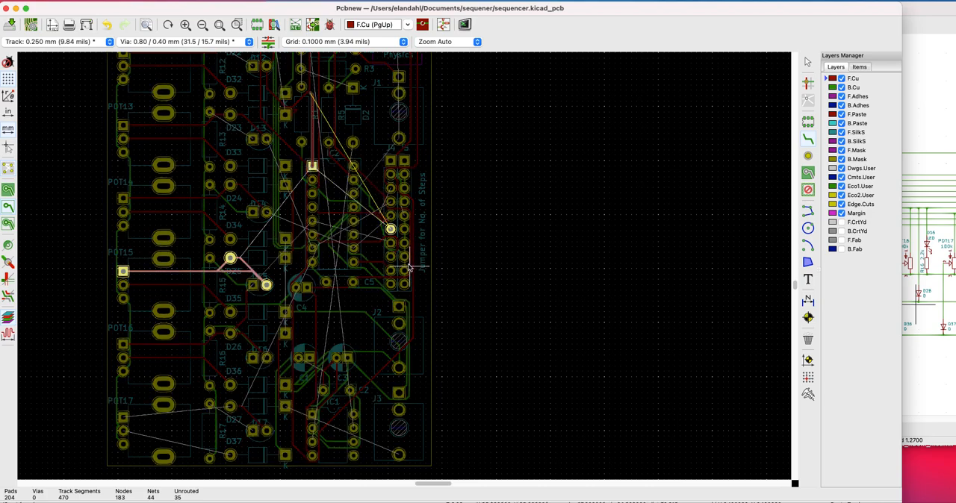
{"action": "left_click", "coordinate": [390, 229]}
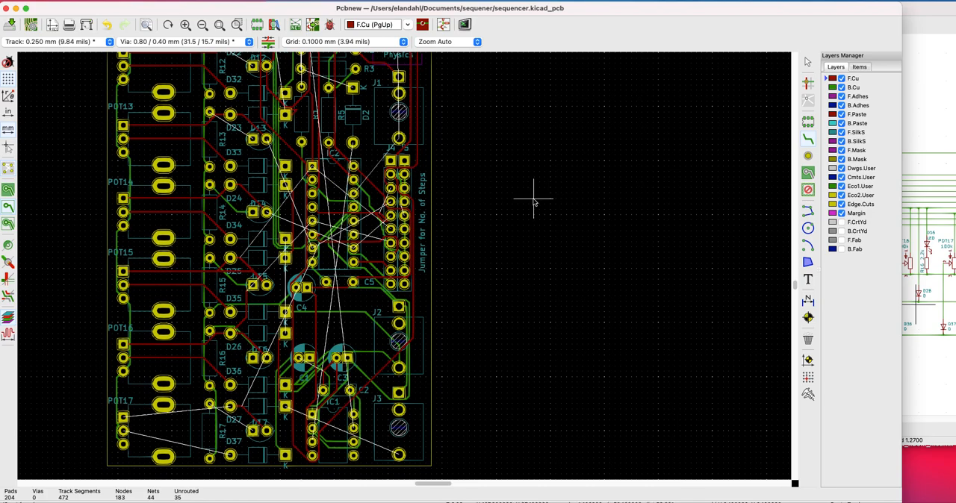
Try to route an F.Cu track from POT11's middle pad to D31's round pad
{"action": "scroll", "coordinate": [297, 207], "scroll_direction": "up", "scroll_amount": 2}
{"action": "scroll", "coordinate": [404, 266], "scroll_direction": "down", "scroll_amount": 4}
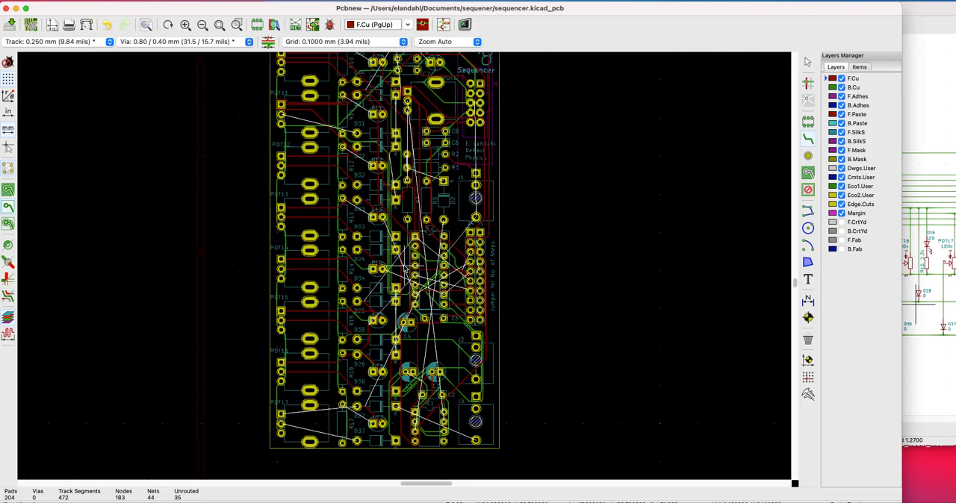
{"action": "left_click", "coordinate": [281, 114]}
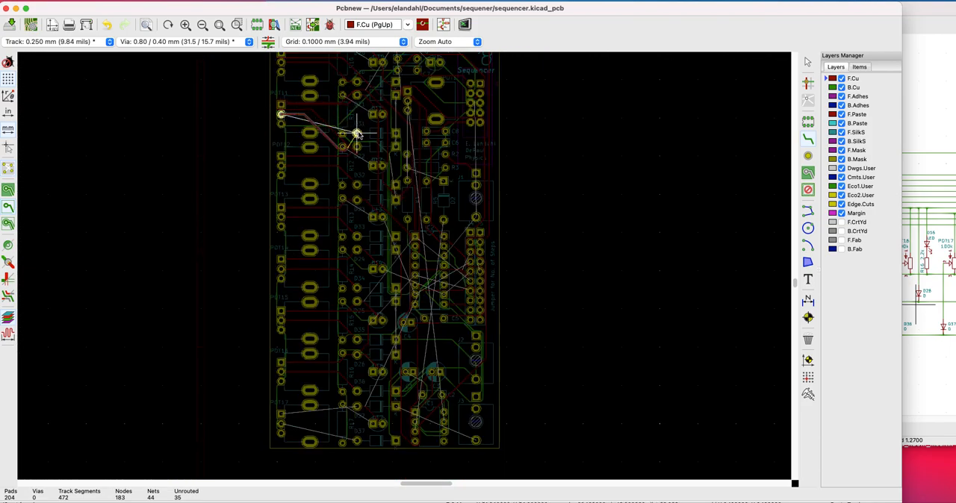
{"action": "scroll", "coordinate": [357, 134], "scroll_direction": "up", "scroll_amount": 2}
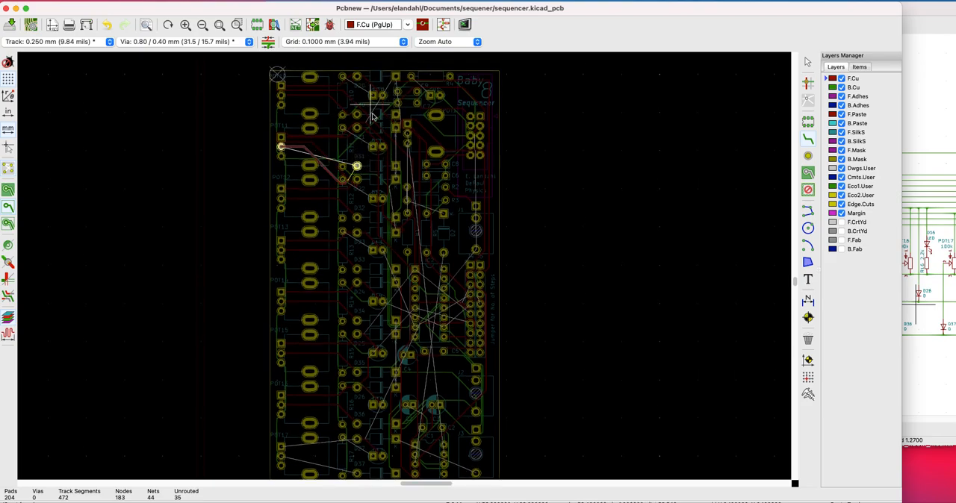
{"action": "key", "text": "Escape"}
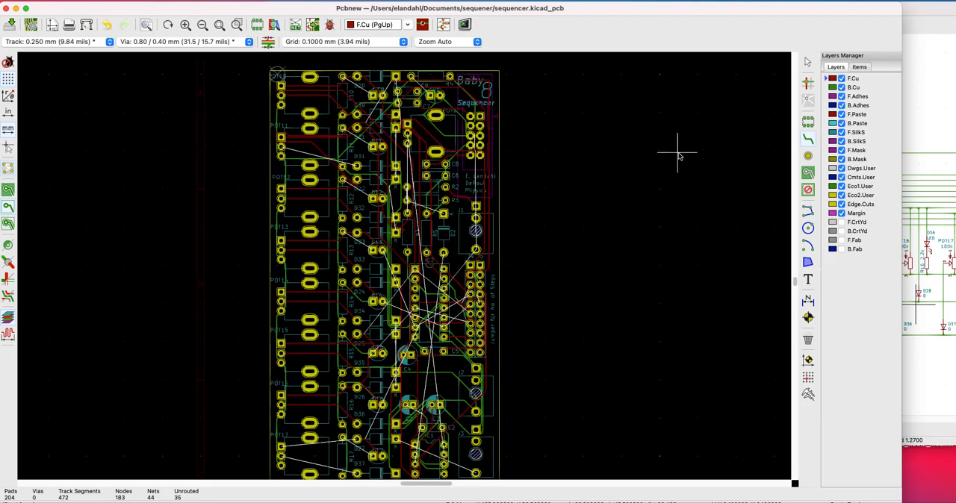
Draw a B.Cu track between POT11's middle pad and D31's round pad
{"action": "left_click", "coordinate": [835, 87]}
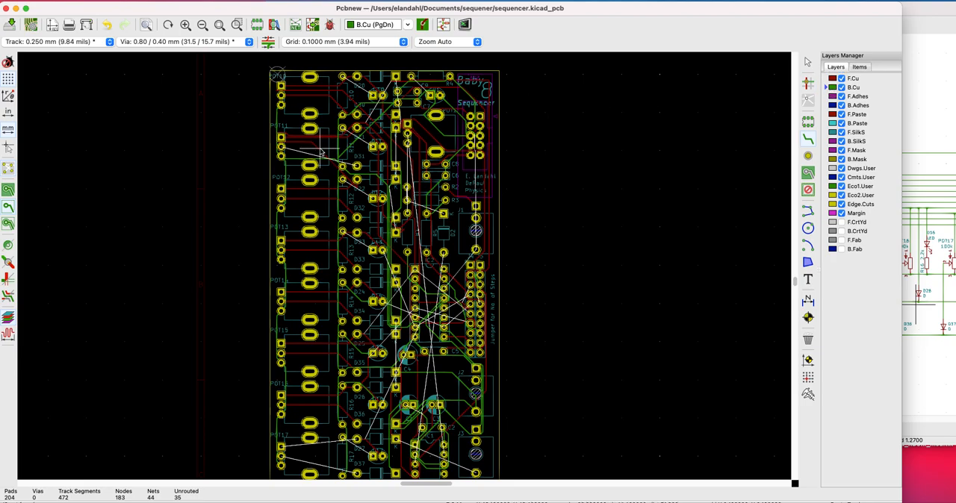
{"action": "left_click", "coordinate": [280, 147]}
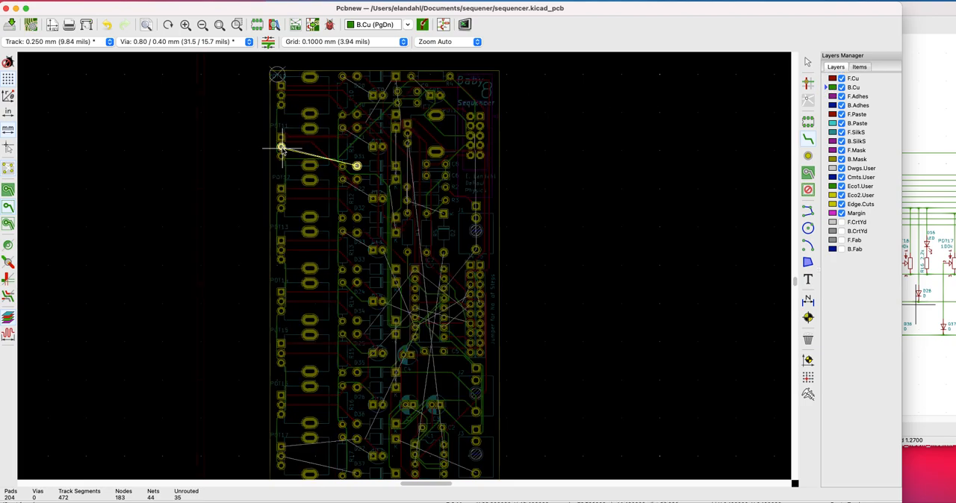
{"action": "key", "text": "Escape"}
{"action": "left_click", "coordinate": [357, 166]}
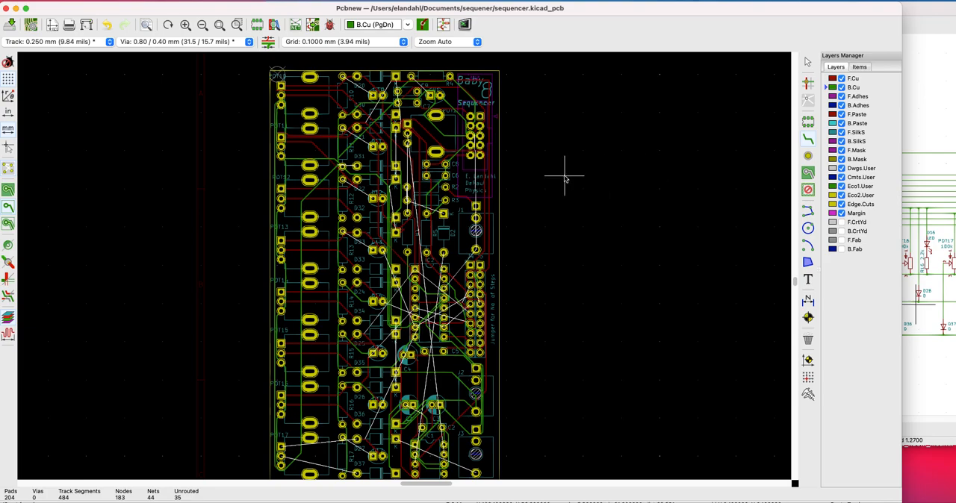
Route a B.Cu track from R10's upper pad to the adjacent LED's square pad
{"action": "left_click", "coordinate": [343, 77]}
{"action": "scroll", "coordinate": [343, 77], "scroll_direction": "up", "scroll_amount": 2}
{"action": "left_click", "coordinate": [376, 117]}
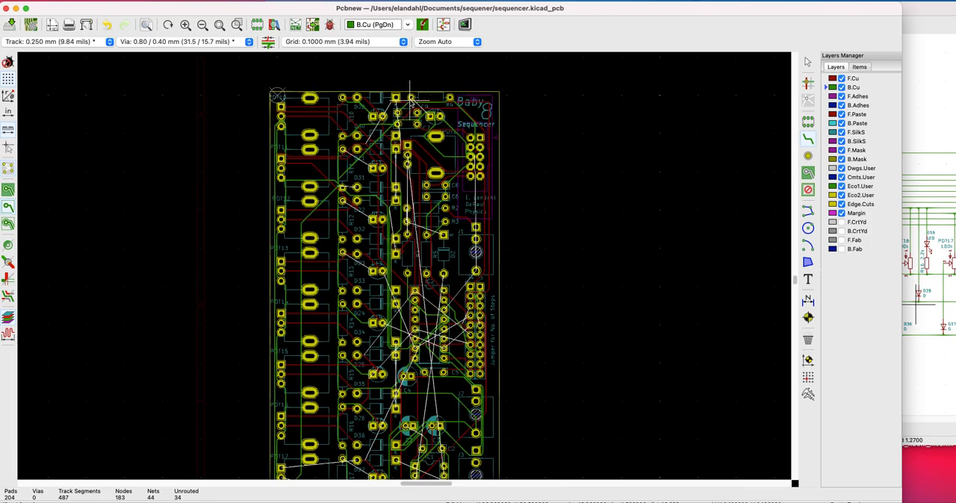
{"action": "left_click", "coordinate": [411, 97]}
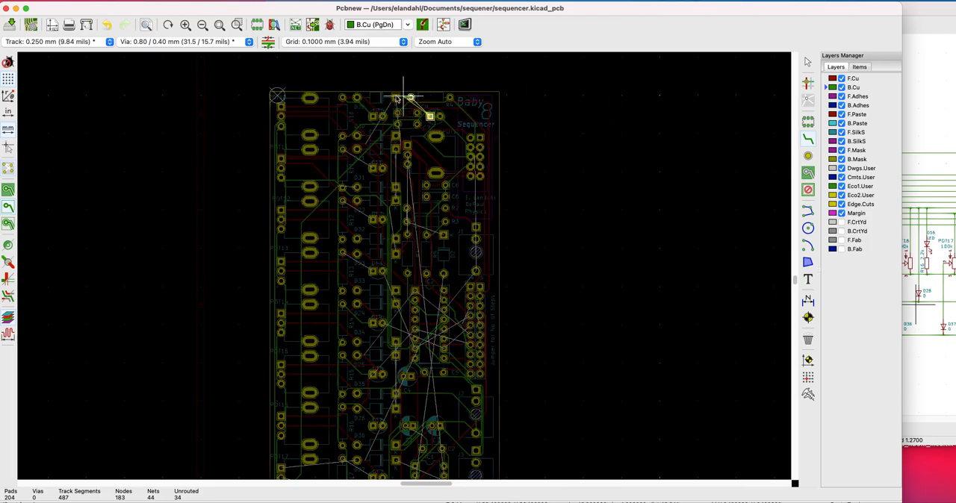
{"action": "scroll", "coordinate": [435, 80], "scroll_direction": "up", "scroll_amount": 5}
{"action": "key", "text": "Escape"}
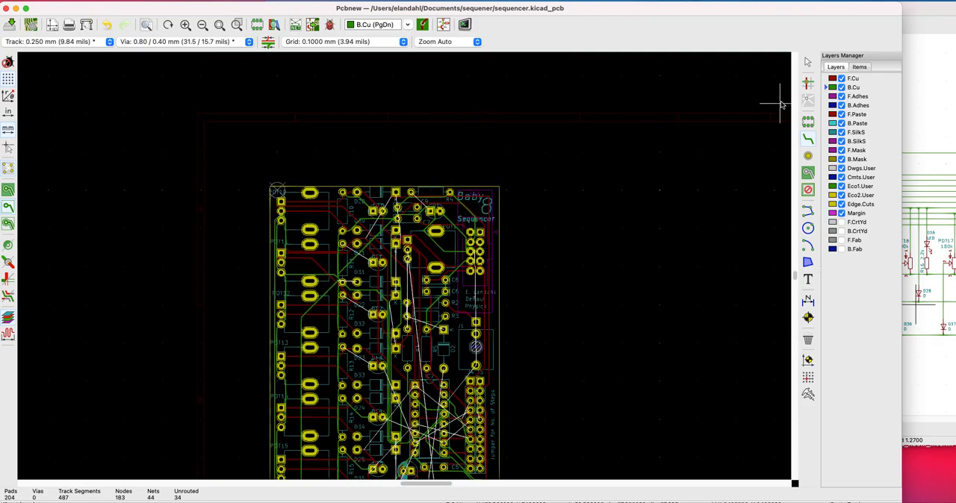
Route an F.Cu track from D20's square pad toward D21's square pad
{"action": "left_click", "coordinate": [839, 80]}
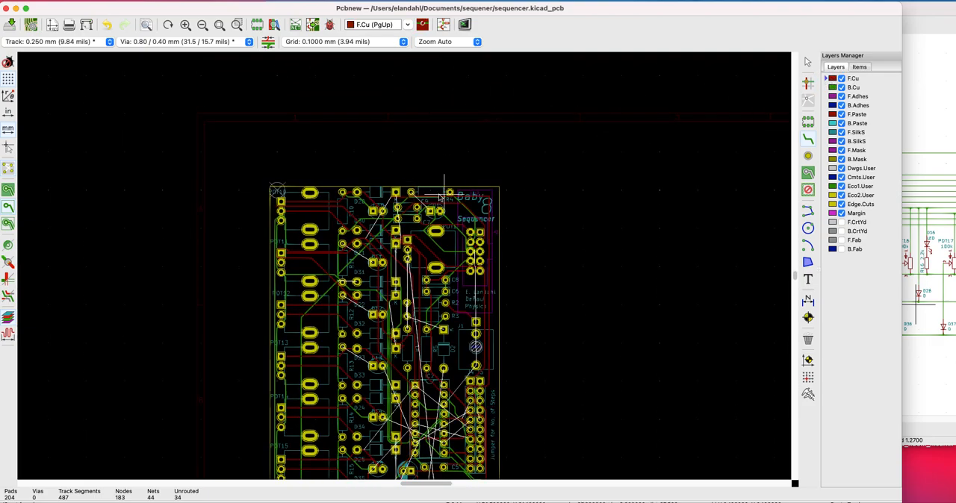
{"action": "left_click", "coordinate": [410, 192]}
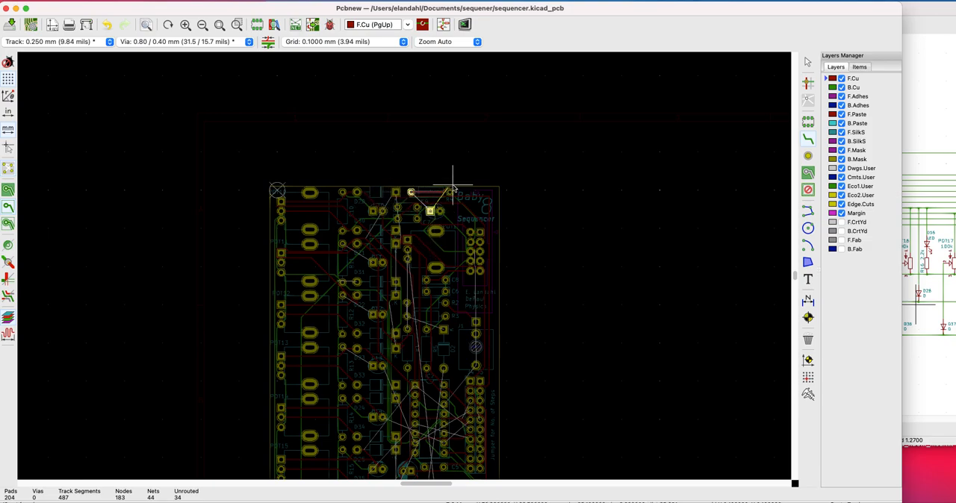
{"action": "key", "text": "Escape"}
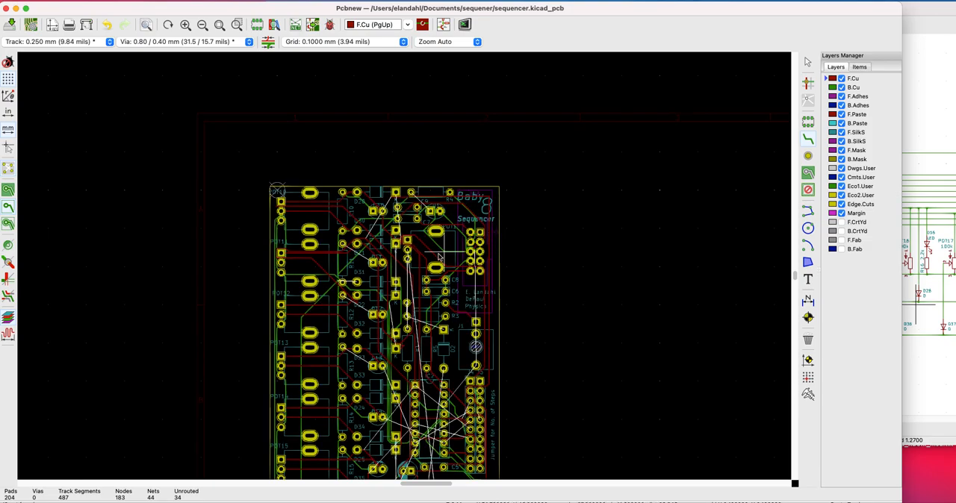
{"action": "left_click", "coordinate": [395, 193]}
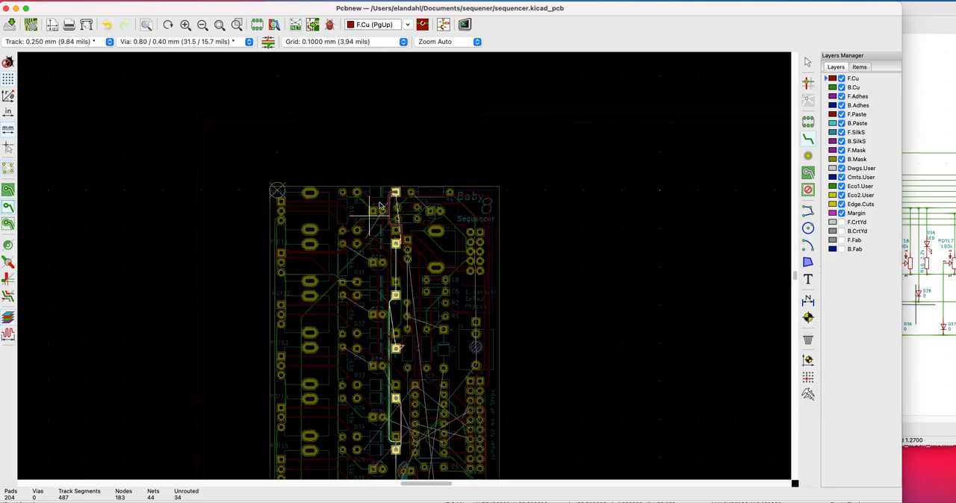
{"action": "left_click", "coordinate": [397, 244]}
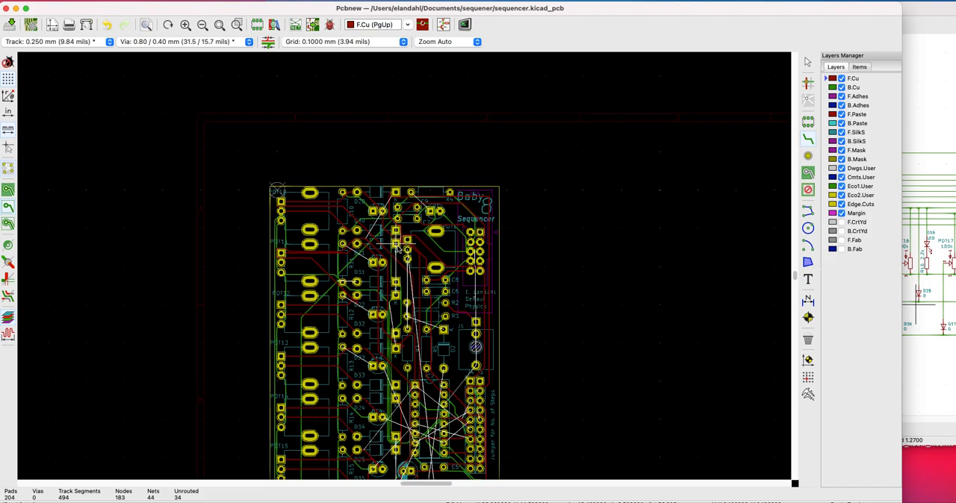
Route an F.Cu track between D11's square pad and R11's upper pad
{"action": "left_click", "coordinate": [397, 249]}
{"action": "left_click", "coordinate": [372, 263]}
{"action": "left_click", "coordinate": [341, 244]}
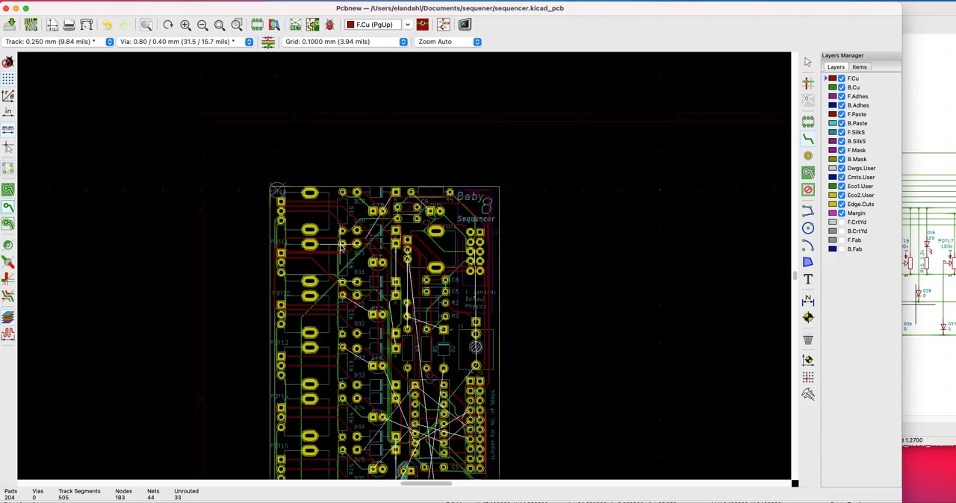
Try to route an F.Cu track from D12's square pad to R12's upper pad
{"action": "left_click", "coordinate": [372, 314]}
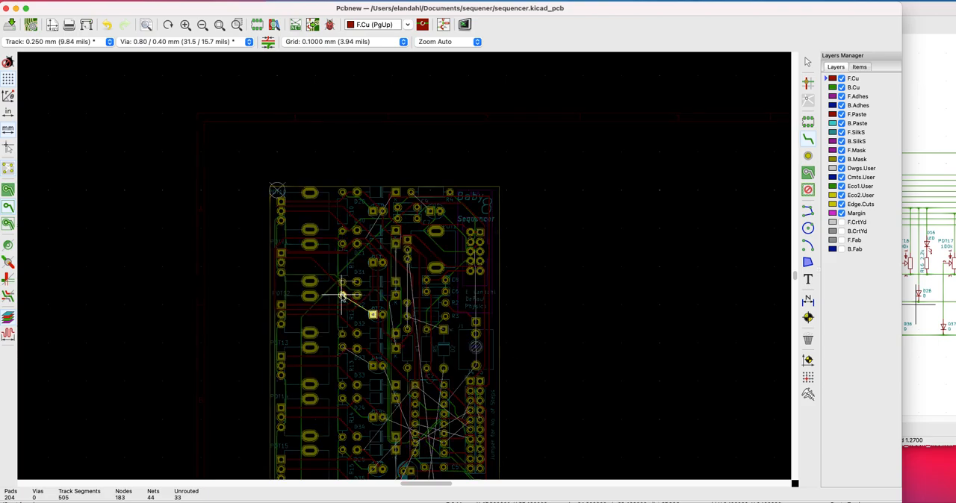
{"action": "left_click", "coordinate": [342, 295]}
{"action": "key", "text": "Escape"}
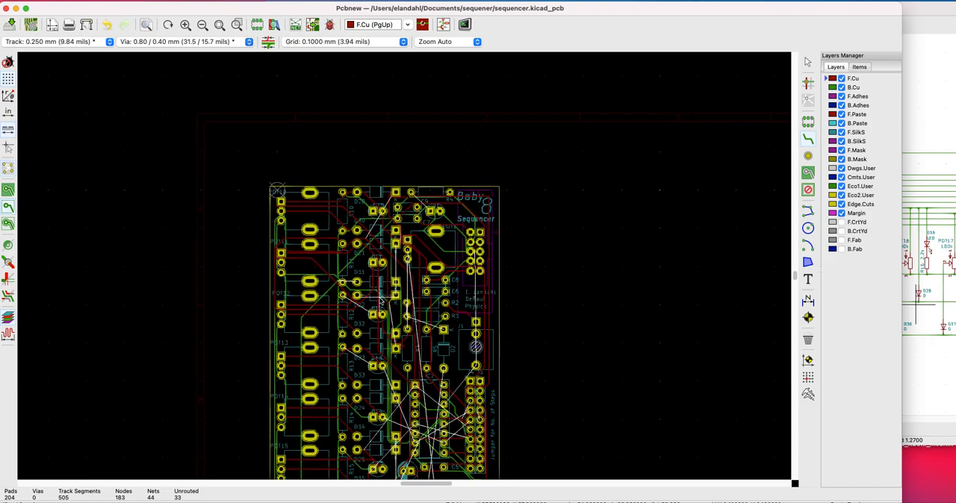
Route an F.Cu track from D13's square pad to R13's upper pad
{"action": "scroll", "coordinate": [381, 300], "scroll_direction": "down", "scroll_amount": 1}
{"action": "scroll", "coordinate": [404, 266], "scroll_direction": "up", "scroll_amount": 1}
{"action": "scroll", "coordinate": [405, 266], "scroll_direction": "down", "scroll_amount": 1}
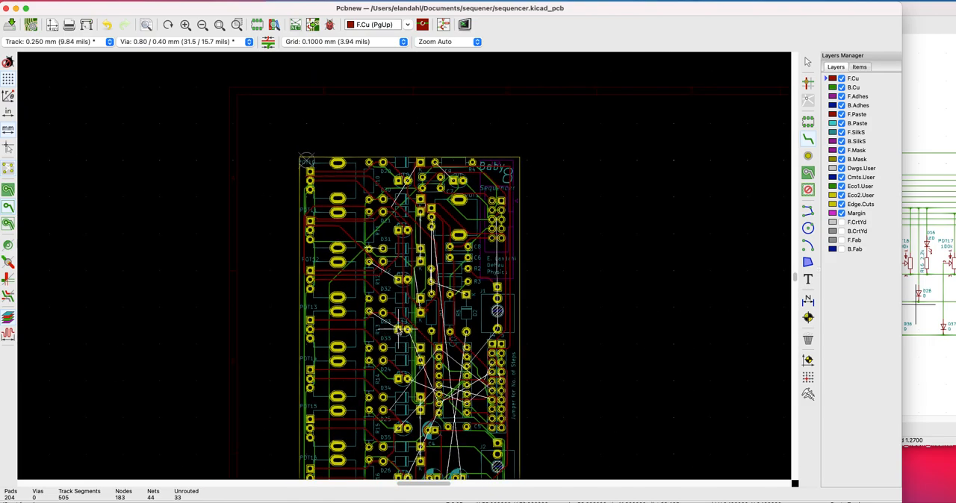
{"action": "left_click", "coordinate": [399, 330]}
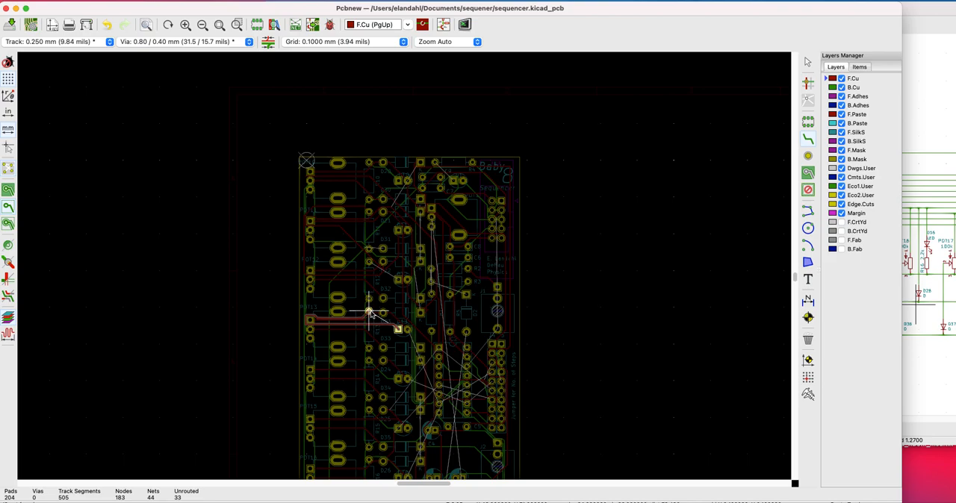
{"action": "left_click", "coordinate": [370, 313]}
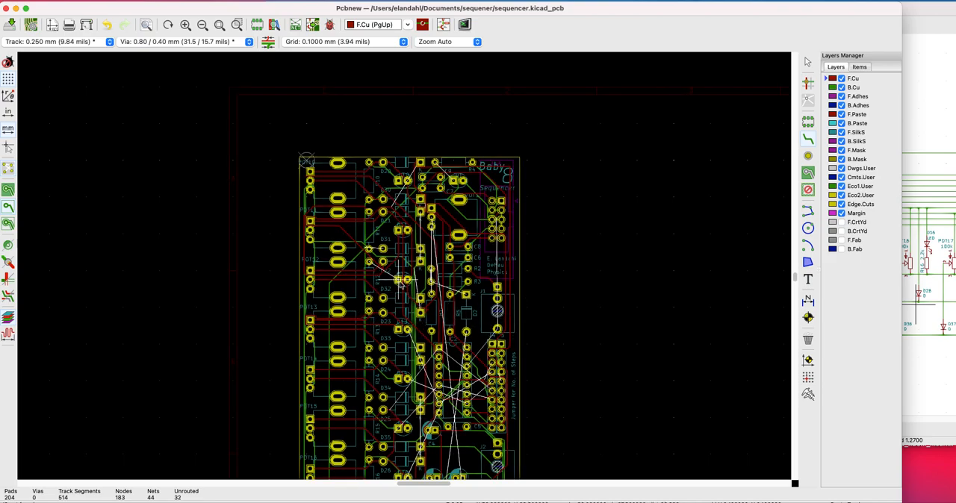
{"action": "scroll", "coordinate": [400, 284], "scroll_direction": "down", "scroll_amount": 3}
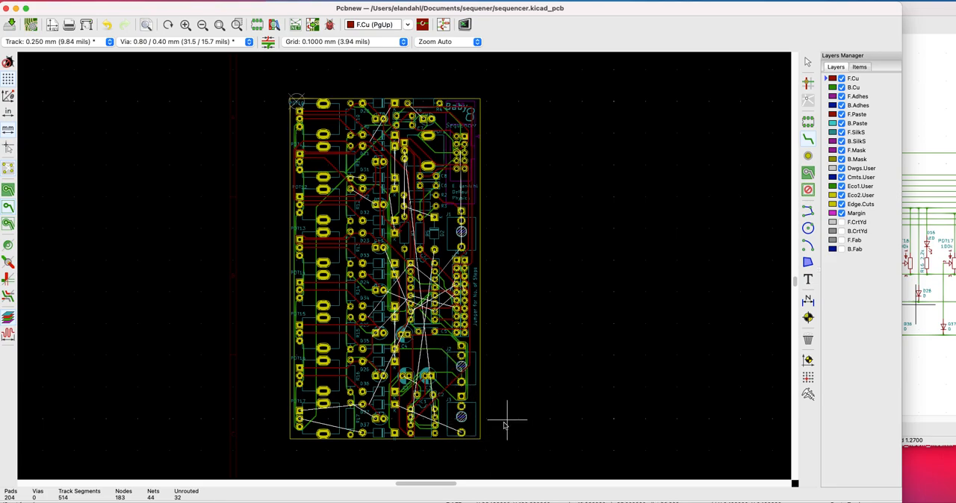
{"action": "left_click", "coordinate": [461, 435]}
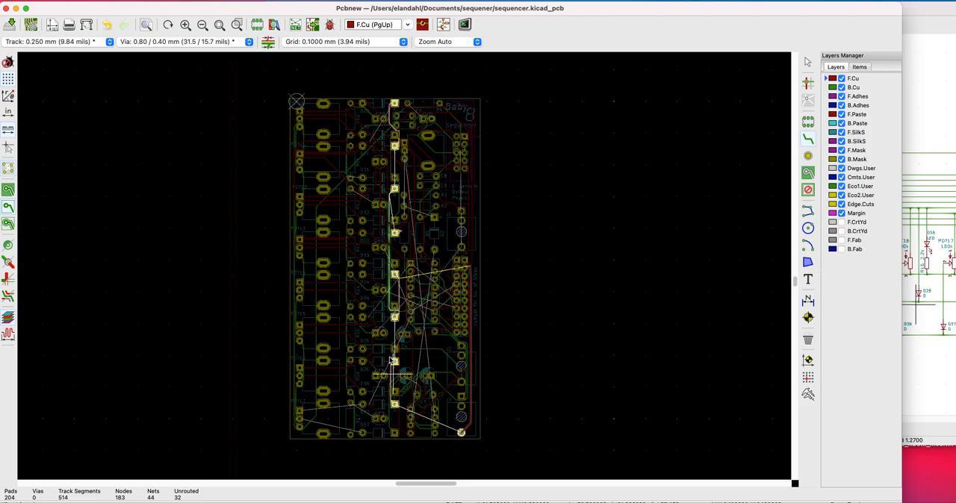
{"action": "key", "text": "Escape"}
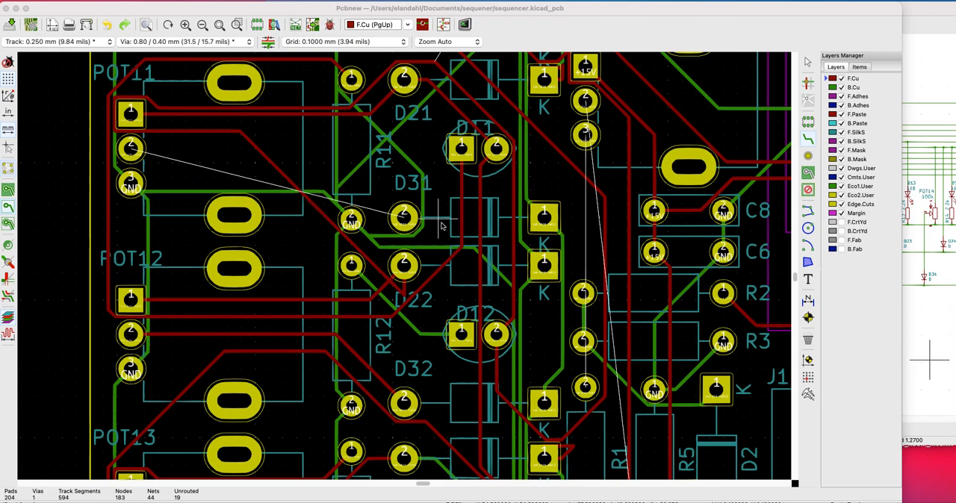
Place a free via between POT11 and R11 and try to join it to POT11's pad 2 with a B.Cu track
{"action": "left_click", "coordinate": [806, 158]}
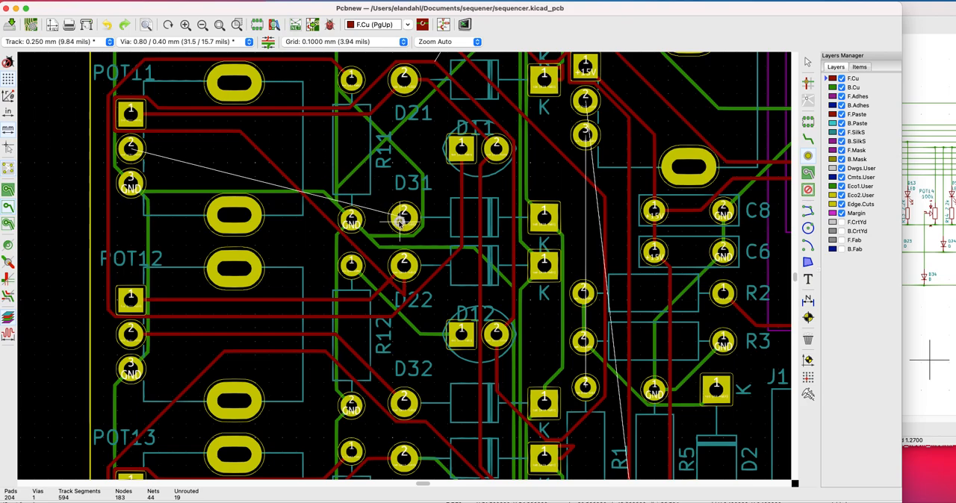
{"action": "left_click", "coordinate": [312, 149]}
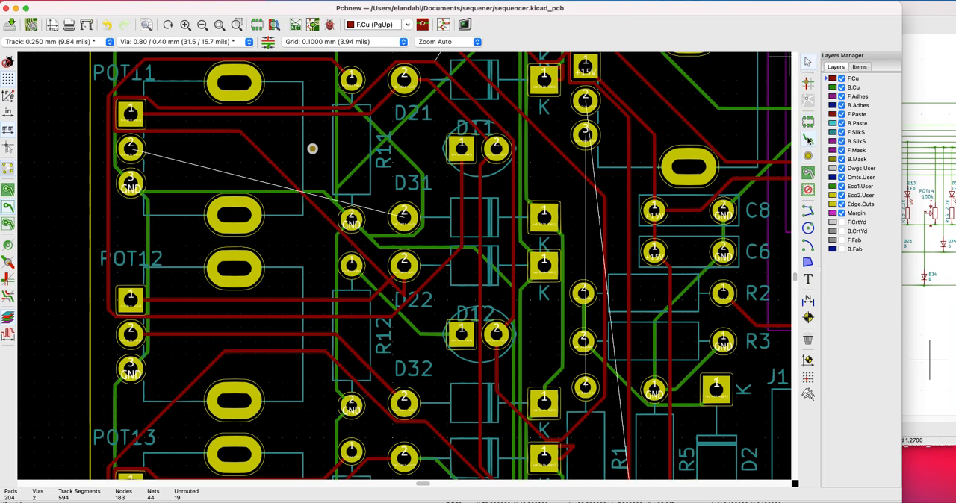
{"action": "left_click", "coordinate": [831, 88]}
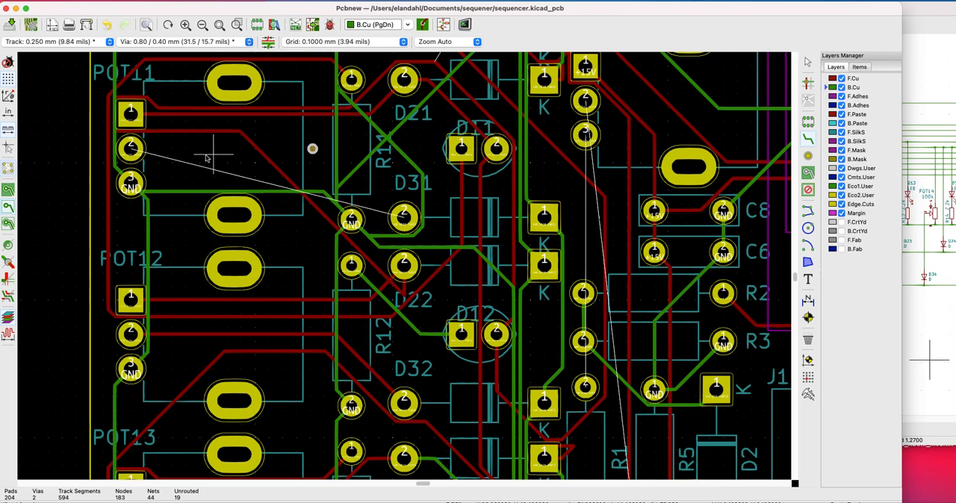
{"action": "left_click", "coordinate": [131, 149]}
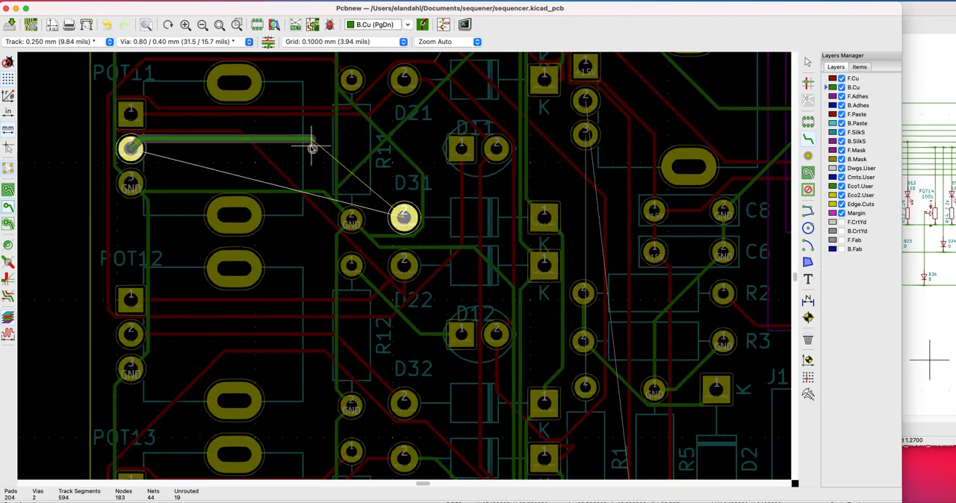
{"action": "key", "text": "v"}
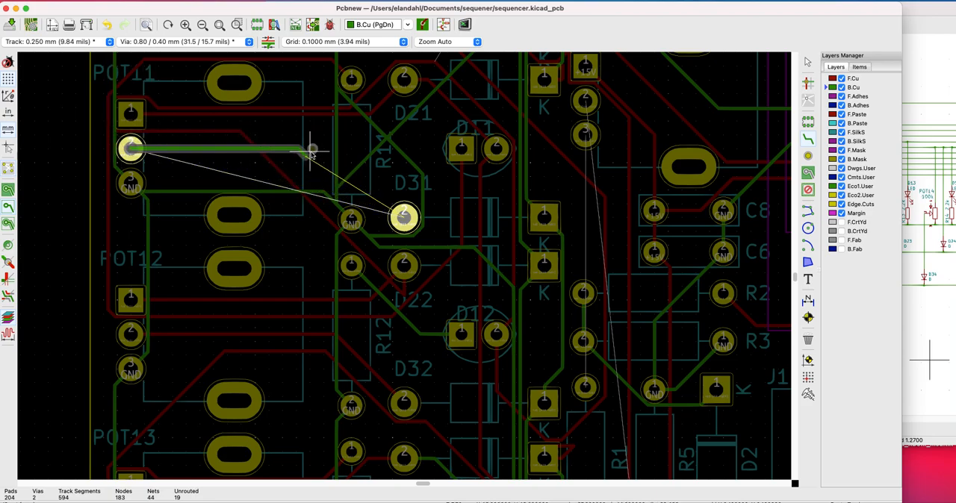
{"action": "key", "text": "Escape"}
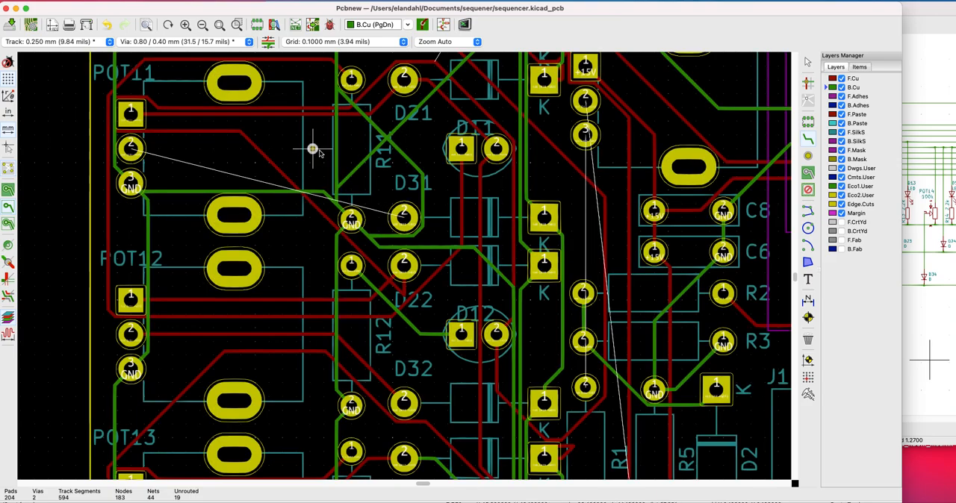
{"action": "left_click", "coordinate": [312, 149]}
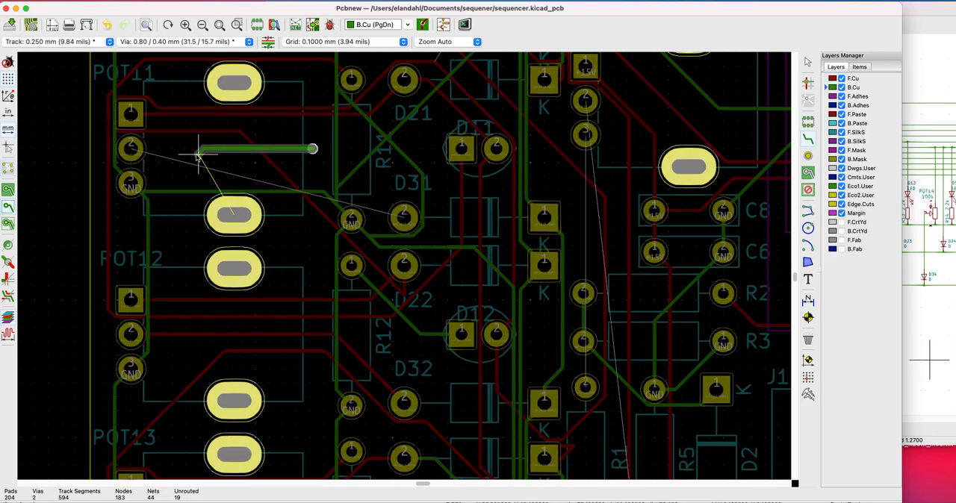
{"action": "key", "text": "Escape"}
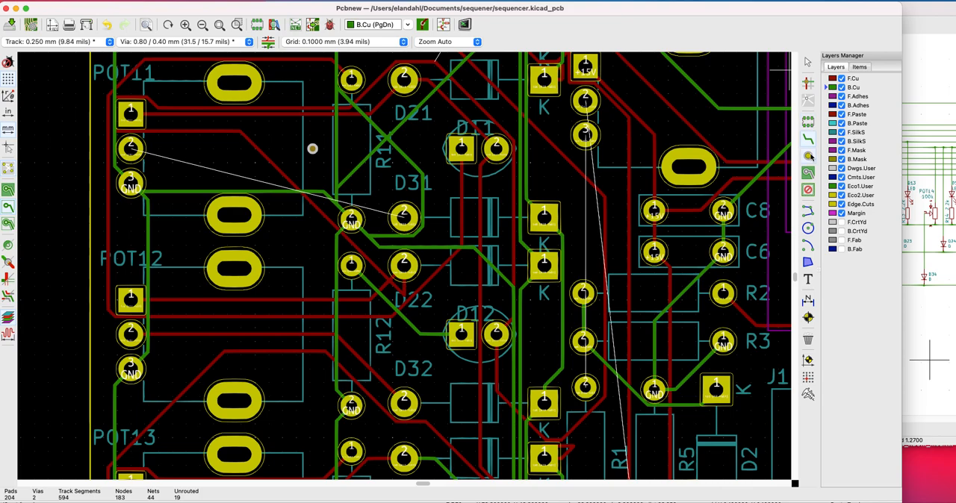
Delete the unconnected via between POT11 and R11
{"action": "left_click", "coordinate": [808, 59]}
{"action": "left_click", "coordinate": [312, 148]}
{"action": "key", "text": "Delete"}
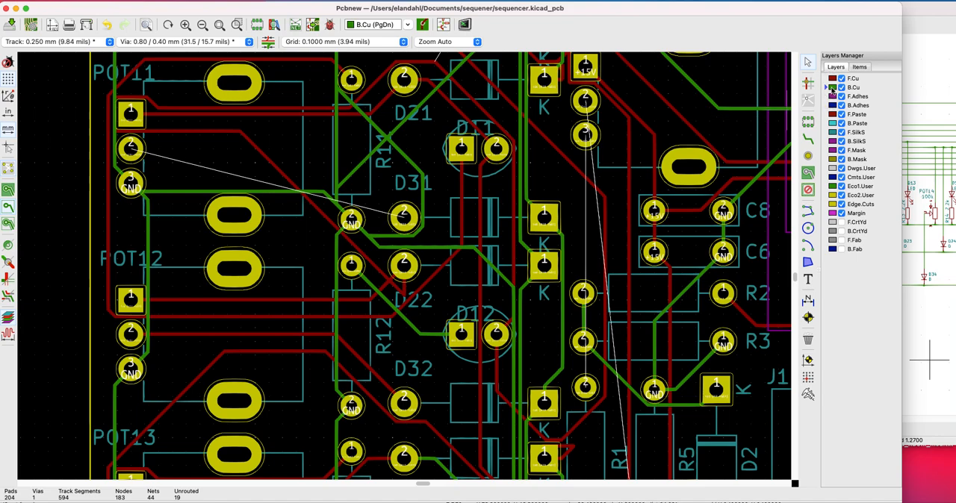
Draw a horizontal B.Cu track from POT11's pad 2 toward R11 and place a via at its free end
{"action": "left_click", "coordinate": [131, 150]}
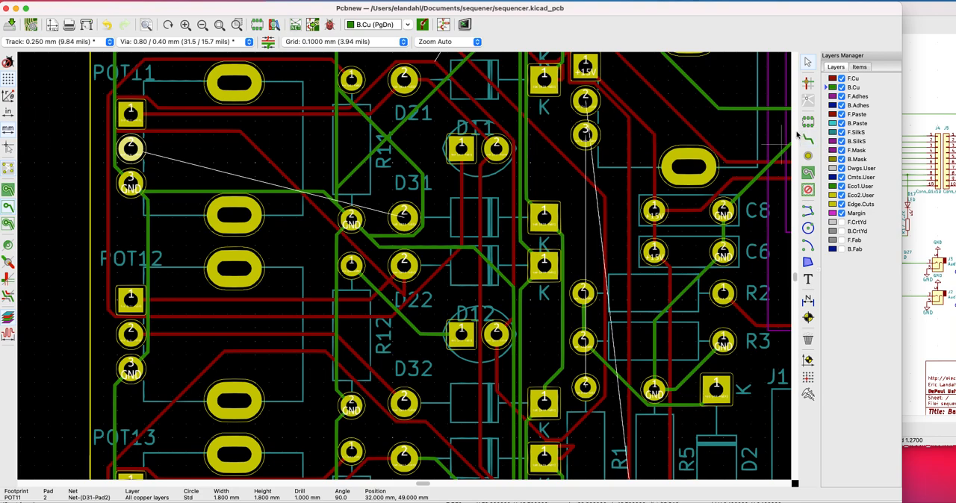
{"action": "left_click", "coordinate": [807, 138]}
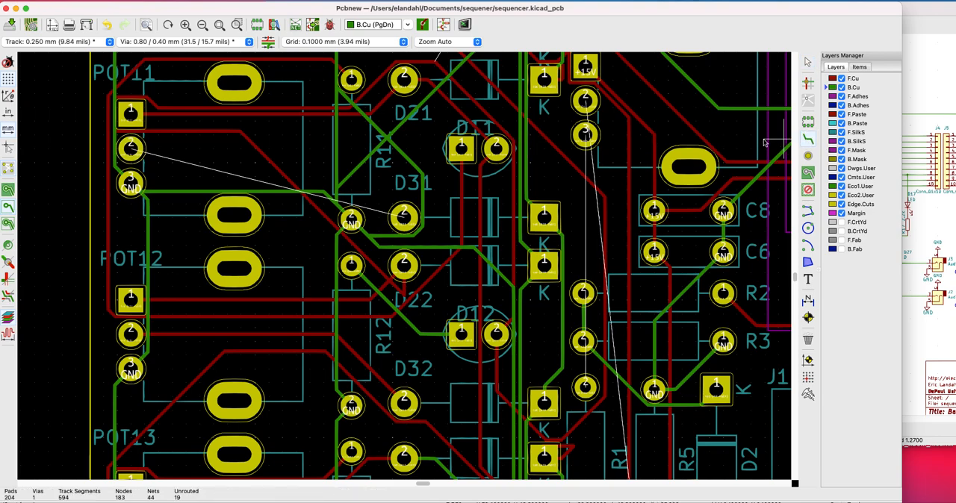
{"action": "left_click", "coordinate": [130, 149]}
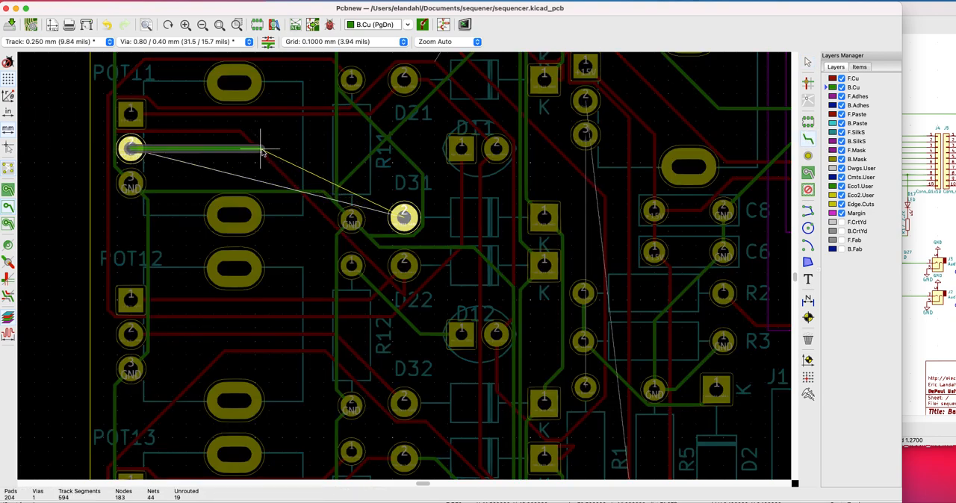
{"action": "left_click", "coordinate": [315, 150]}
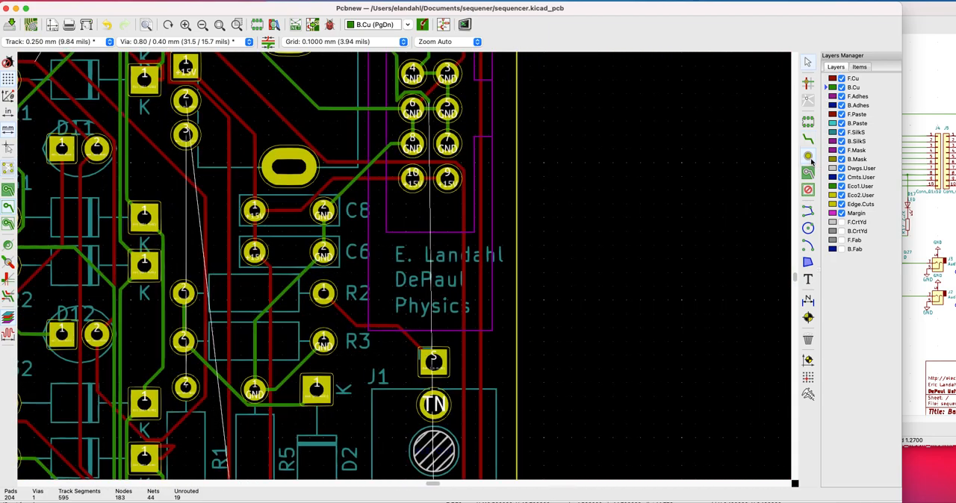
{"action": "left_click_drag", "start_coordinate": [431, 486], "coordinate": [413, 486]}
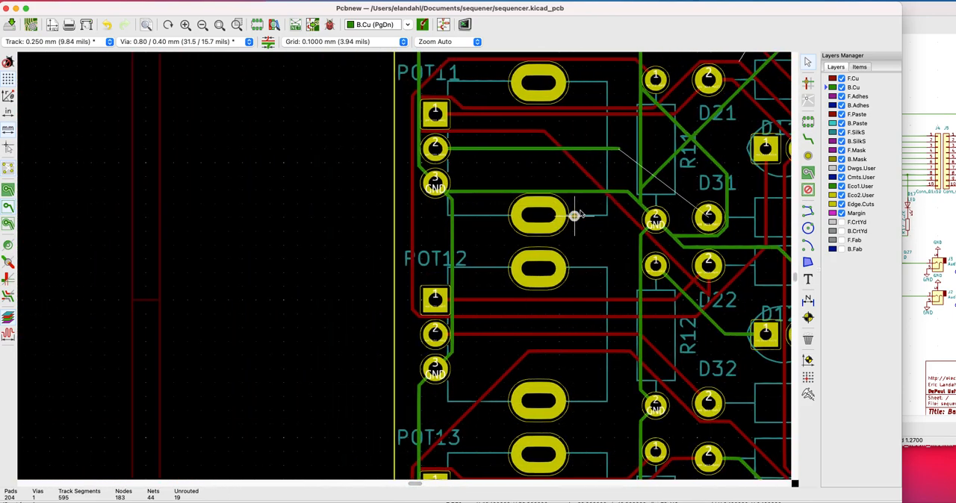
{"action": "left_click", "coordinate": [617, 149]}
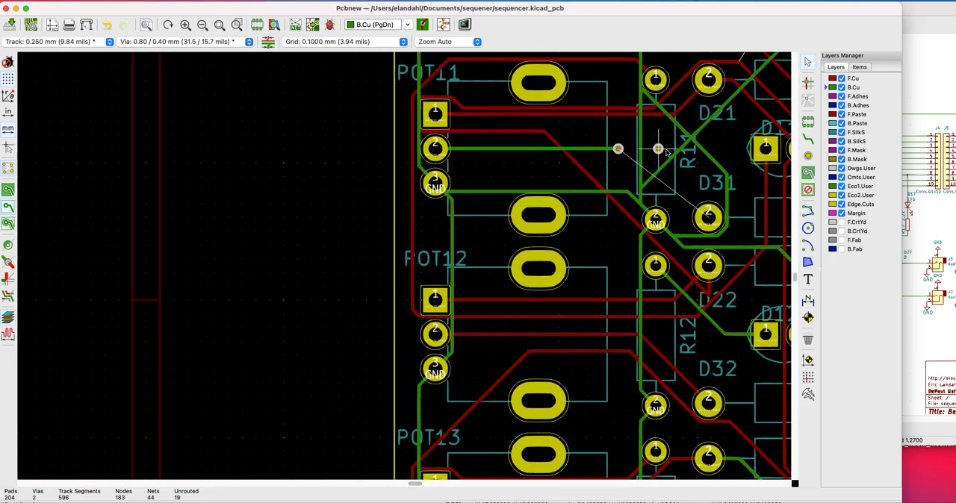
Route an F.Cu track from the via beside R11 to D31's pad 2
{"action": "left_click", "coordinate": [834, 77]}
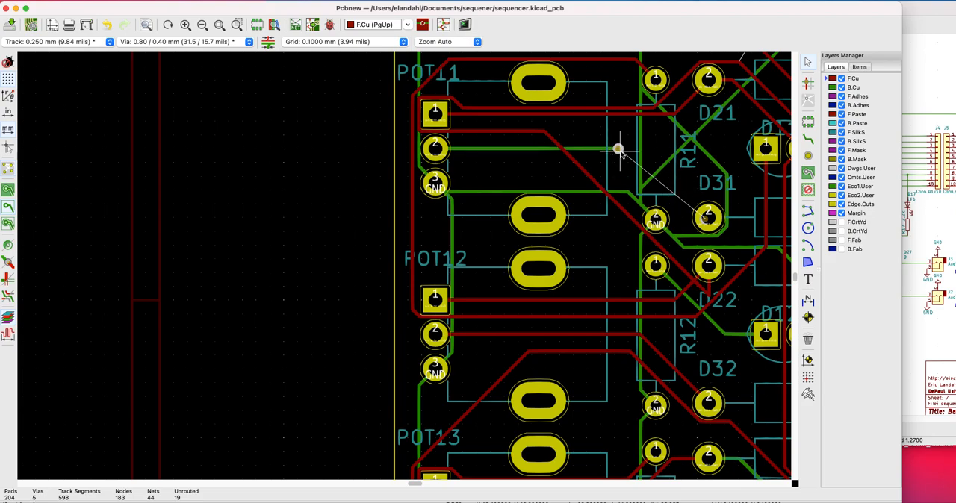
{"action": "left_click", "coordinate": [807, 140]}
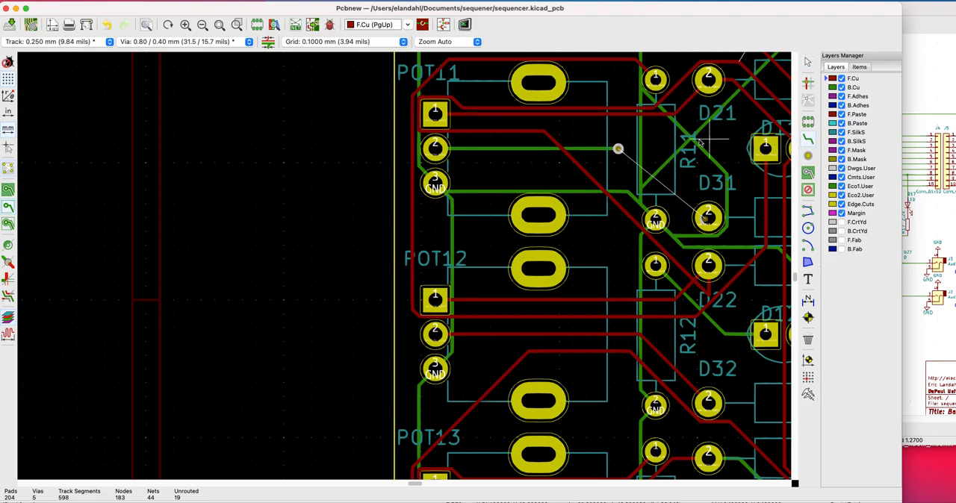
{"action": "left_click", "coordinate": [618, 150]}
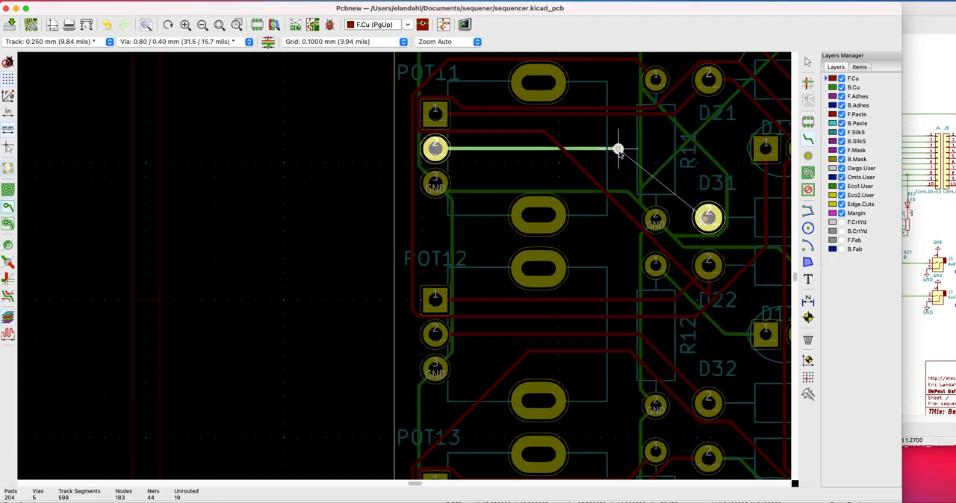
{"action": "left_click", "coordinate": [706, 217]}
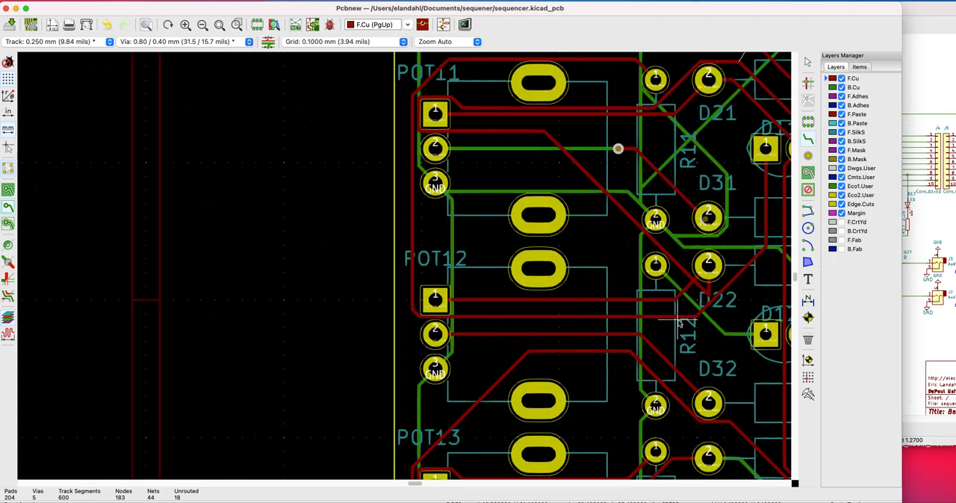
{"action": "scroll", "coordinate": [637, 329], "scroll_direction": "down", "scroll_amount": 2}
{"action": "scroll", "coordinate": [405, 267], "scroll_direction": "down", "scroll_amount": 2}
{"action": "scroll", "coordinate": [500, 329], "scroll_direction": "down", "scroll_amount": 2}
{"action": "scroll", "coordinate": [439, 322], "scroll_direction": "down", "scroll_amount": 1}
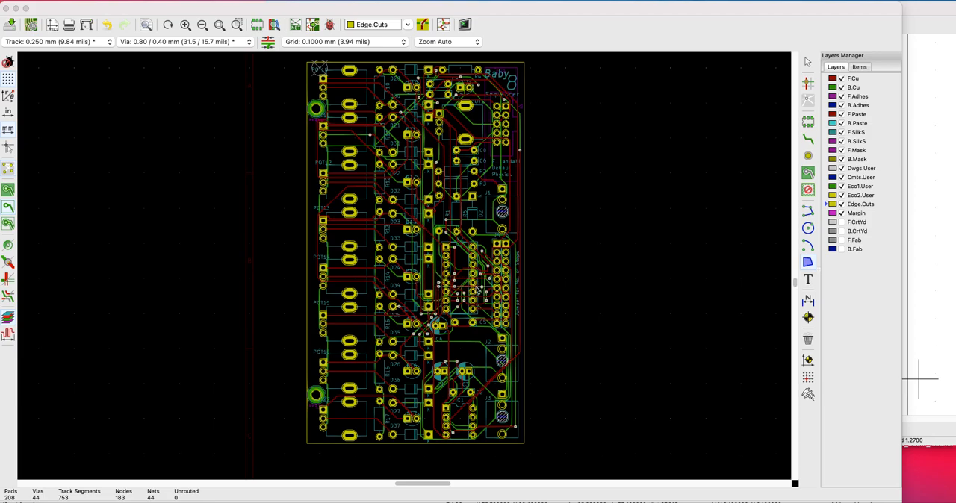
{"action": "left_click", "coordinate": [2, 170]}
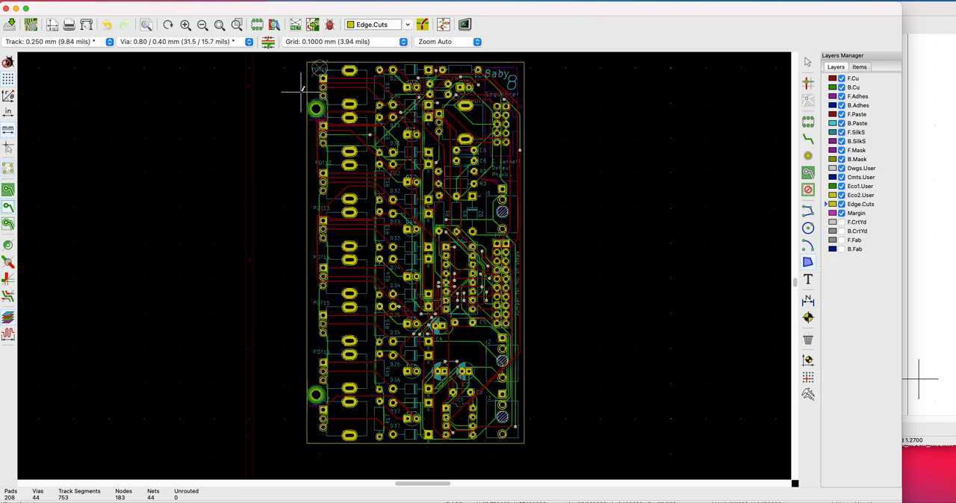
Run the design rules check with all track errors reported, and review the unconnected items and the problem markers
{"action": "left_click", "coordinate": [331, 25]}
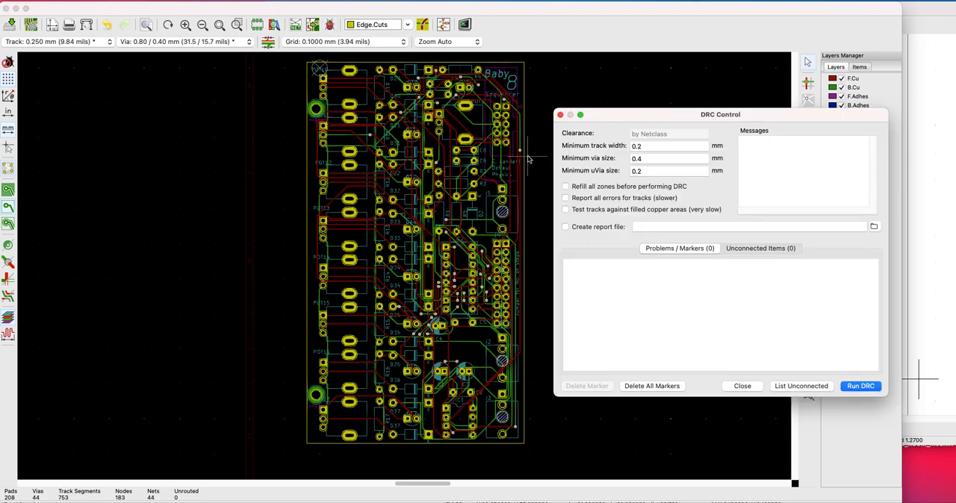
{"action": "left_click", "coordinate": [566, 198]}
{"action": "left_click", "coordinate": [856, 389]}
{"action": "left_click", "coordinate": [750, 248]}
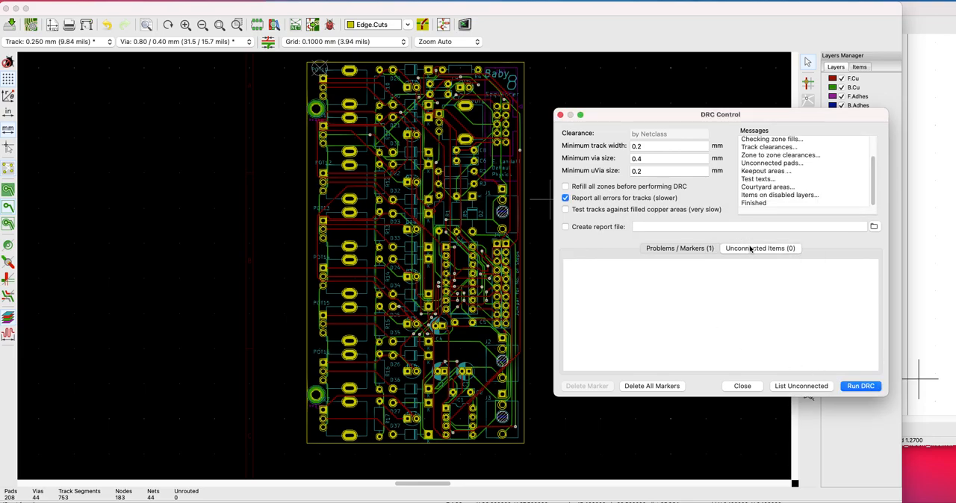
{"action": "left_click", "coordinate": [692, 250]}
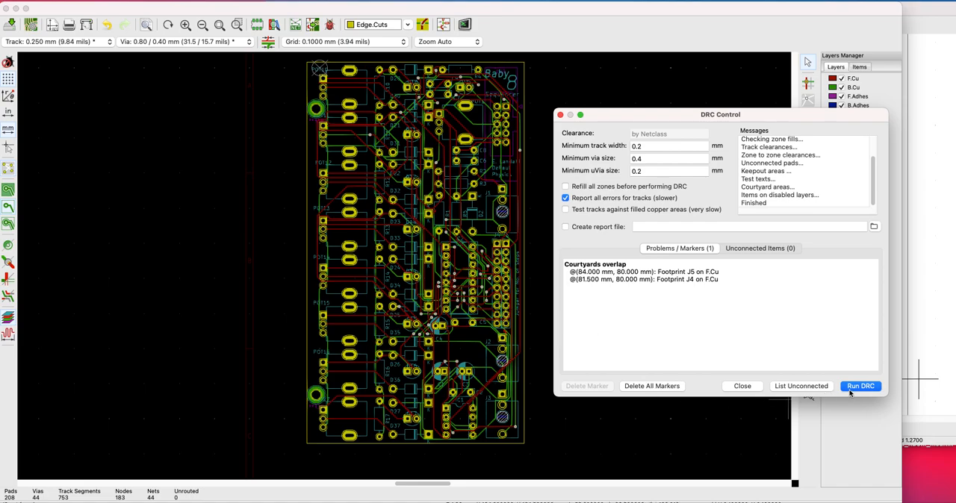
{"action": "left_click", "coordinate": [559, 115]}
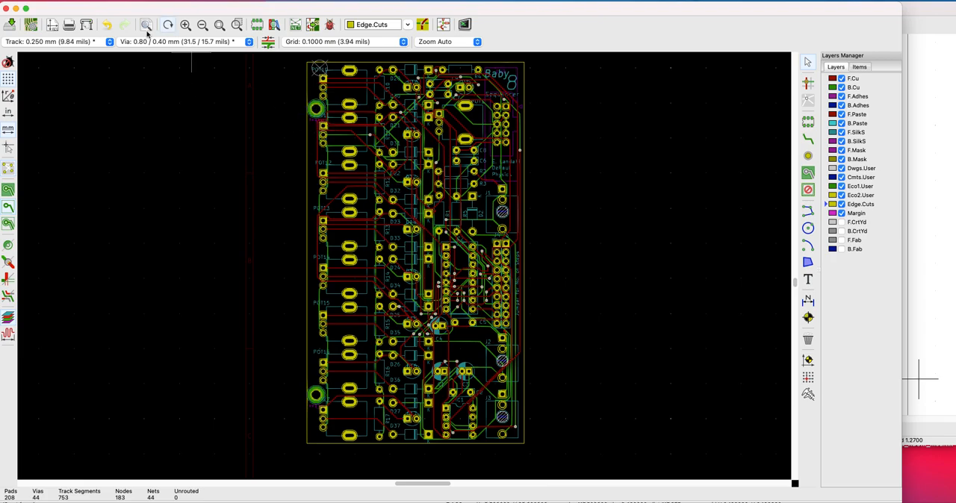
{"action": "left_click", "coordinate": [133, 0]}
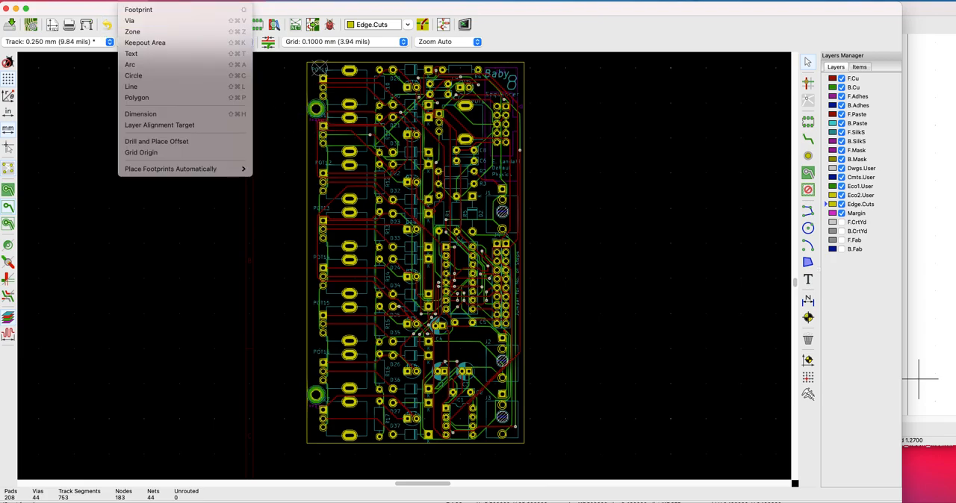
{"action": "left_click", "coordinate": [132, 9]}
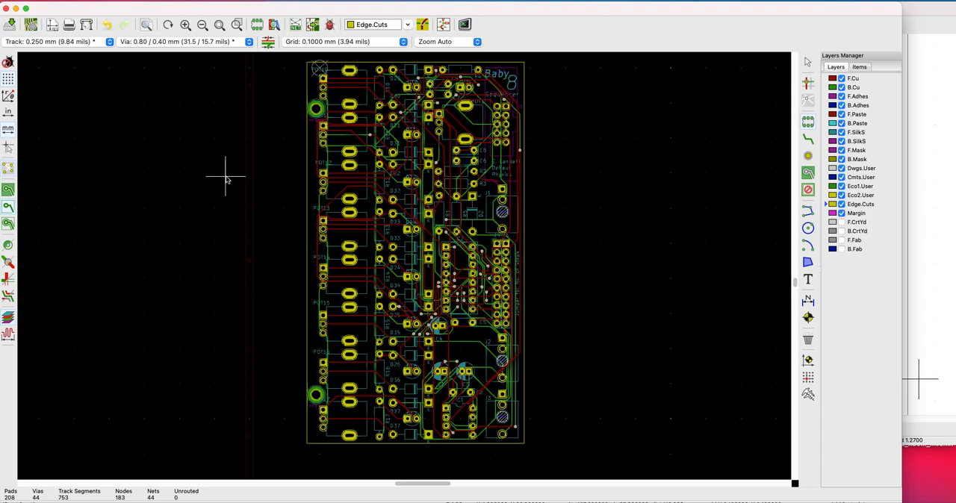
{"action": "left_click", "coordinate": [227, 179]}
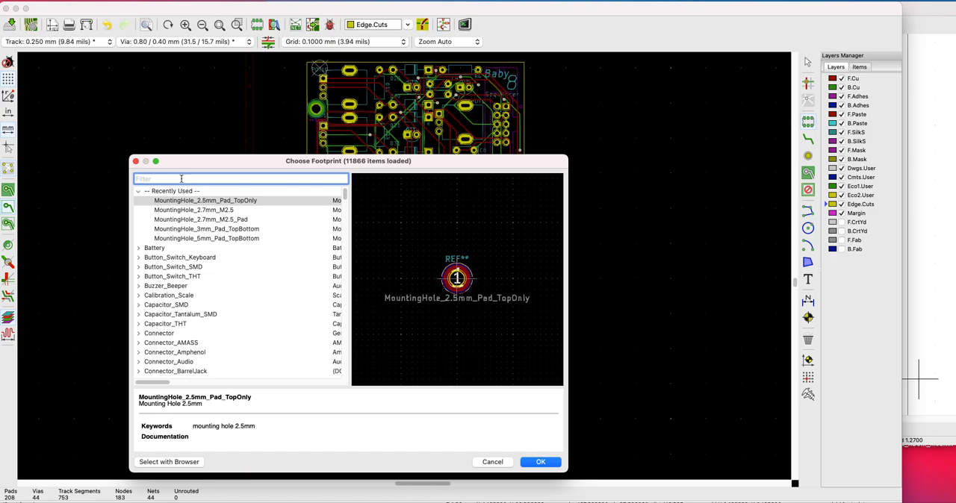
{"action": "left_click", "coordinate": [136, 162]}
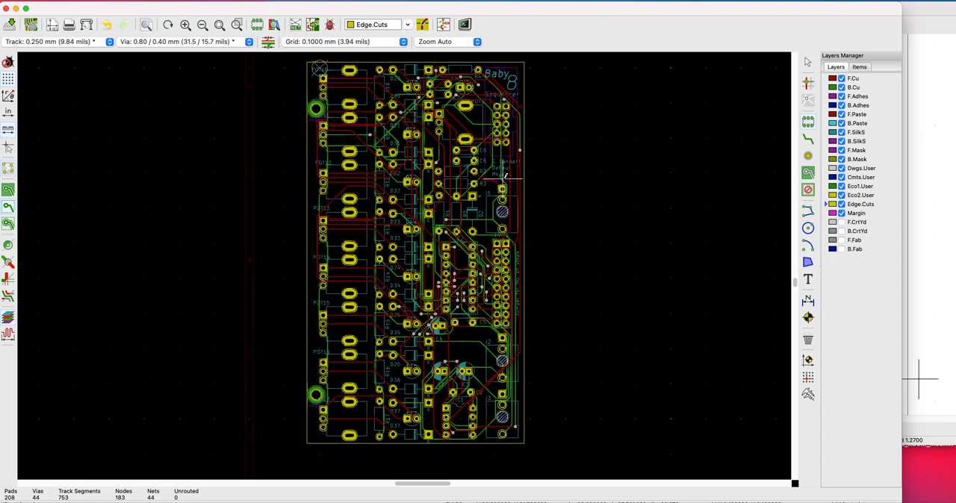
Open the board in the 3D Viewer, rotate it to inspect it from several angles, and close the viewer
{"action": "left_click", "coordinate": [114, 3]}
{"action": "left_click", "coordinate": [115, 42]}
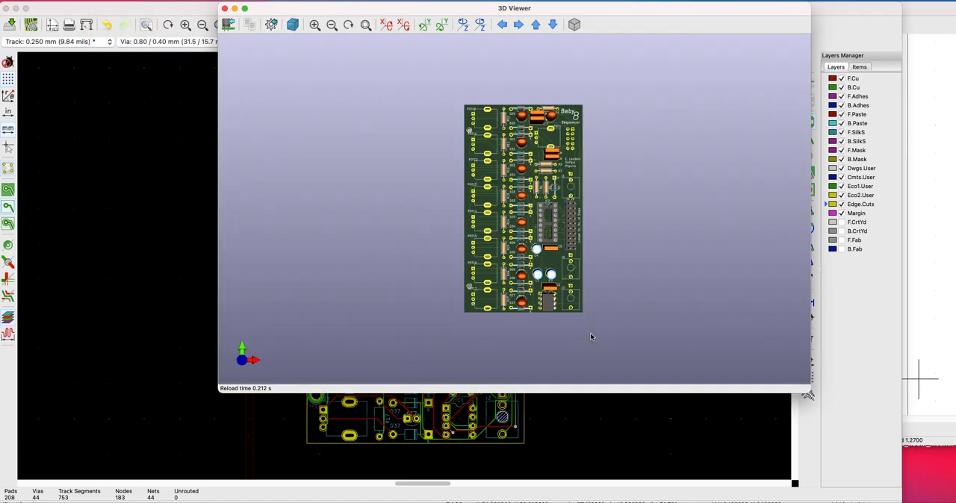
{"action": "left_click_drag", "start_coordinate": [590, 336], "coordinate": [566, 236]}
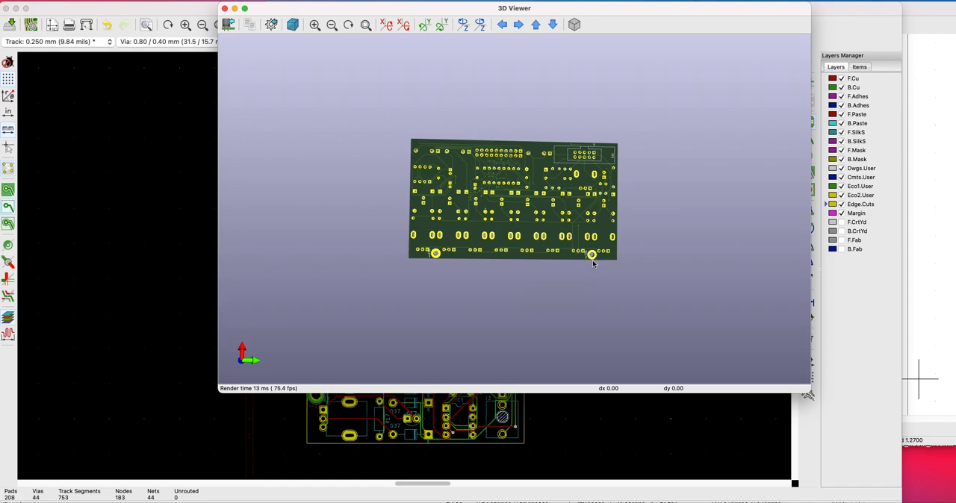
{"action": "left_click_drag", "start_coordinate": [489, 144], "coordinate": [537, 282]}
{"action": "left_click_drag", "start_coordinate": [489, 145], "coordinate": [467, 256]}
{"action": "left_click", "coordinate": [225, 9]}
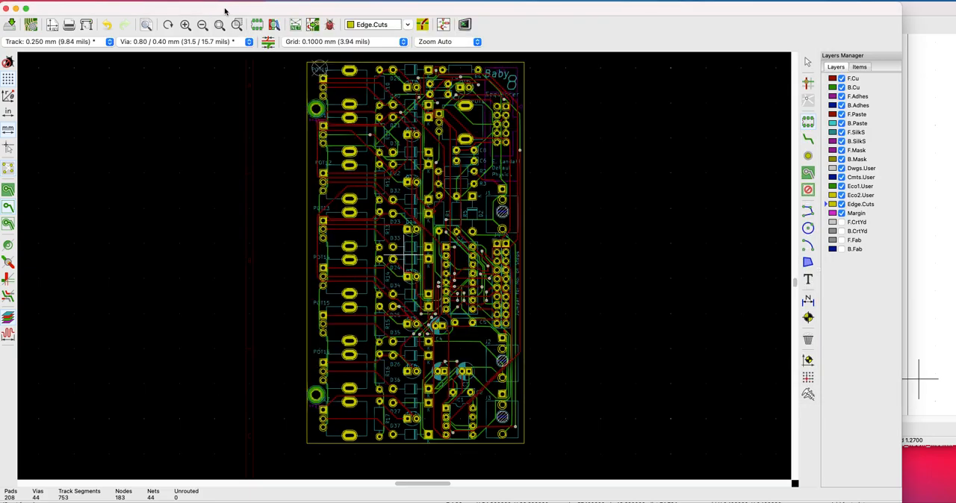
Save the board and export its bill of materials as "sequencer" in the sequener folder
{"action": "left_click", "coordinate": [59, 0]}
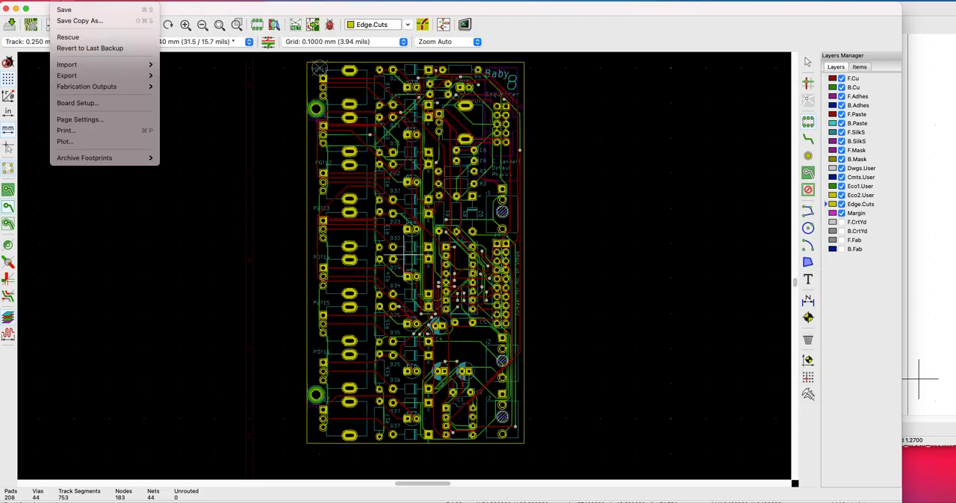
{"action": "left_click", "coordinate": [63, 11]}
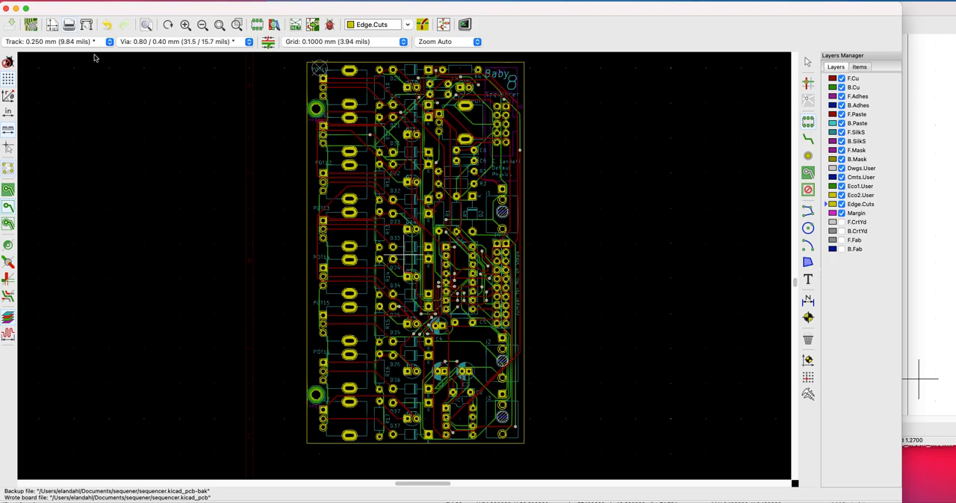
{"action": "left_click", "coordinate": [59, 0]}
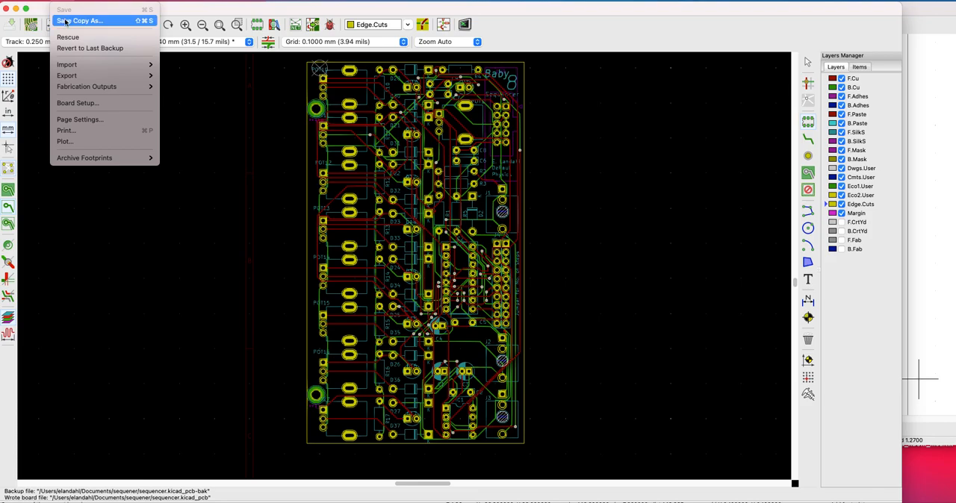
{"action": "mouse_move", "coordinate": [111, 91]}
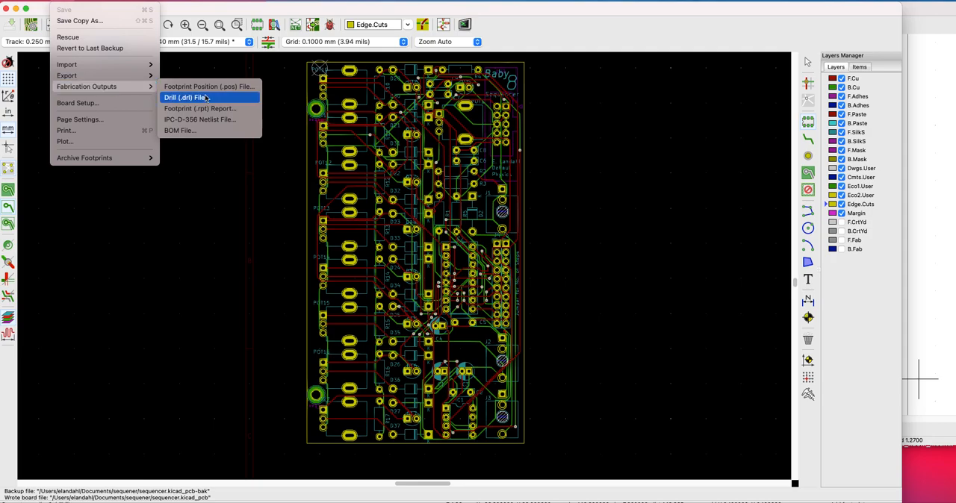
{"action": "left_click", "coordinate": [216, 133]}
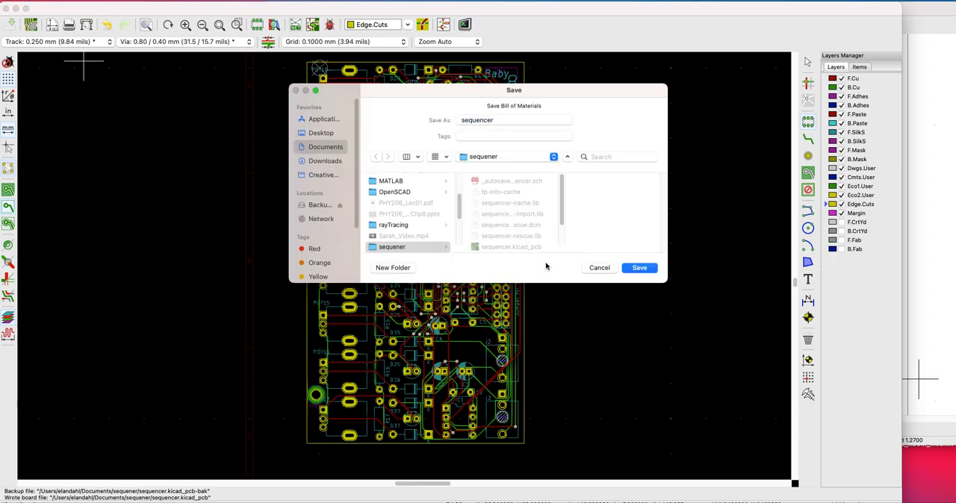
{"action": "left_click", "coordinate": [640, 269]}
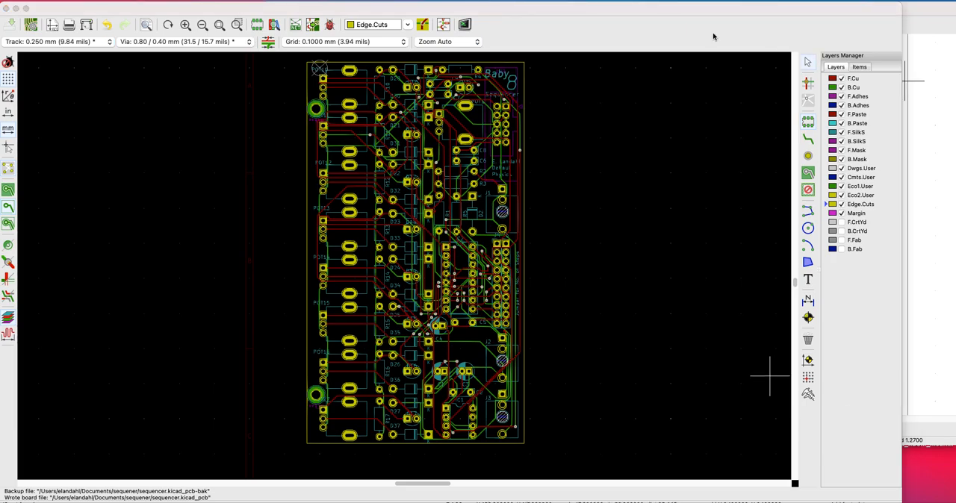
Switch to the Chrome browser and open the oshpark.com website
{"action": "key", "text": "super+Tab"}
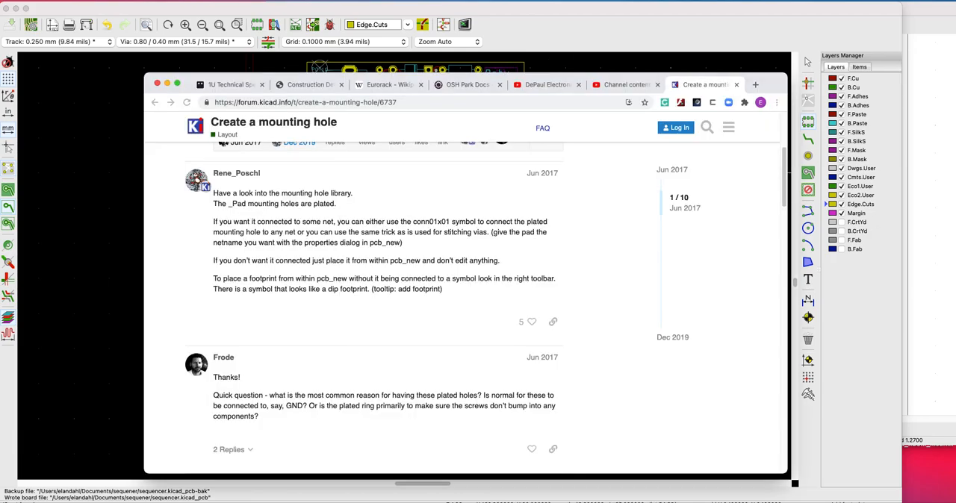
{"action": "left_click", "coordinate": [380, 100]}
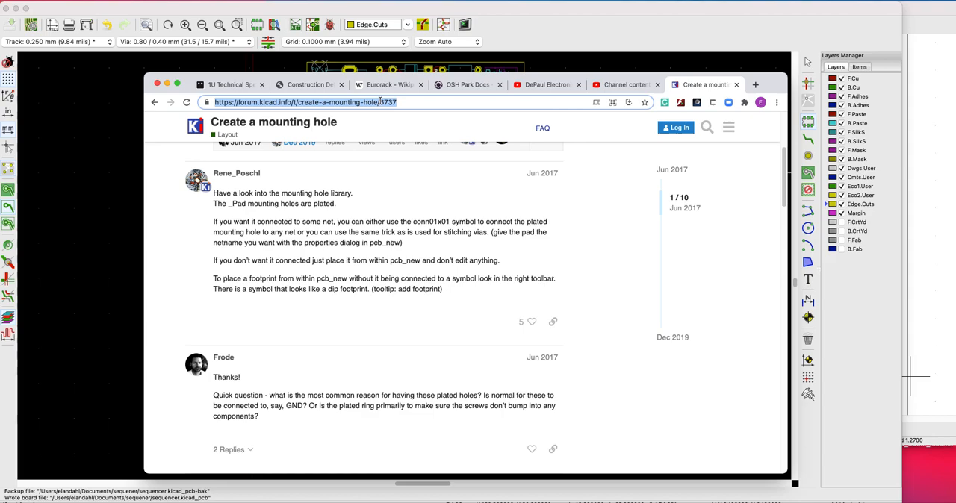
{"action": "type", "text": "oshpark"}
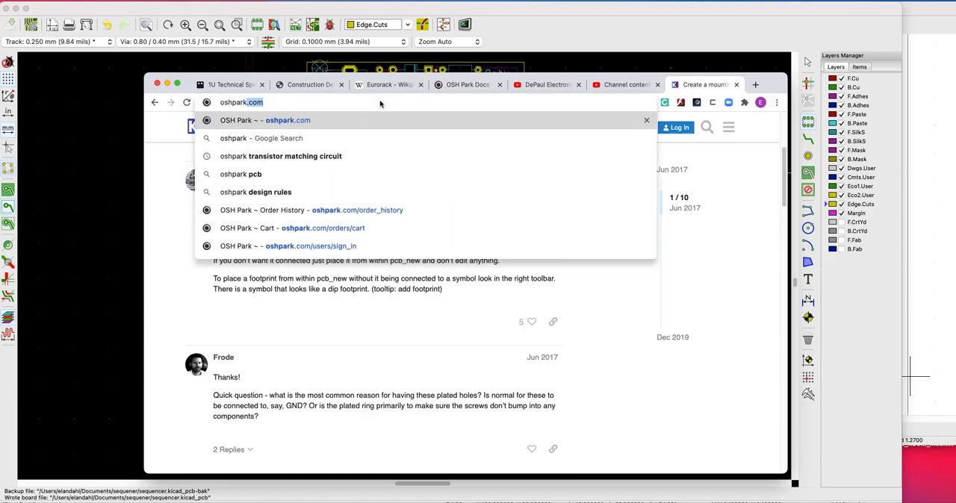
{"action": "key", "text": "Return"}
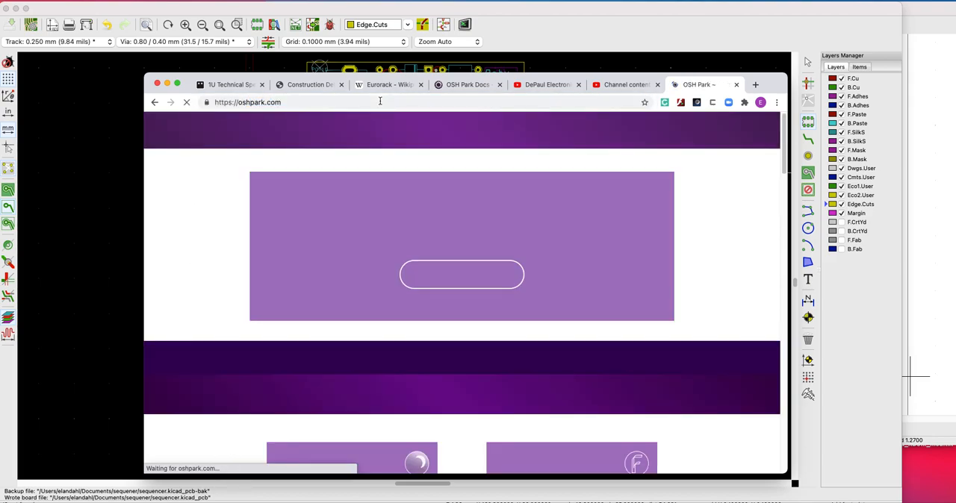
{"action": "left_click", "coordinate": [469, 276]}
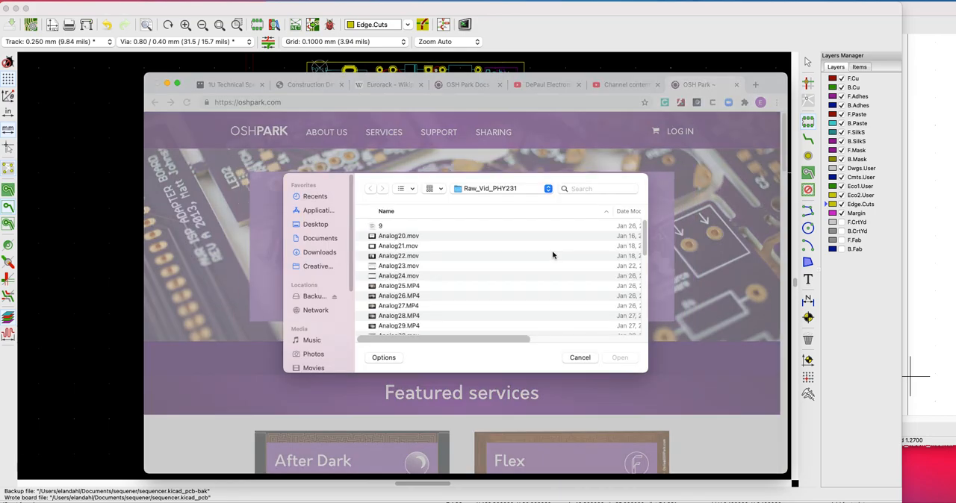
{"action": "left_click", "coordinate": [507, 188]}
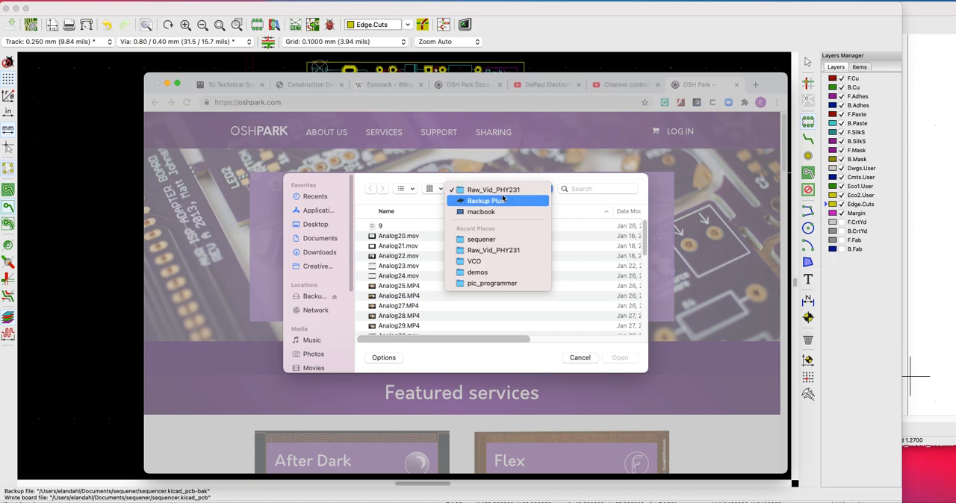
{"action": "left_click", "coordinate": [478, 240]}
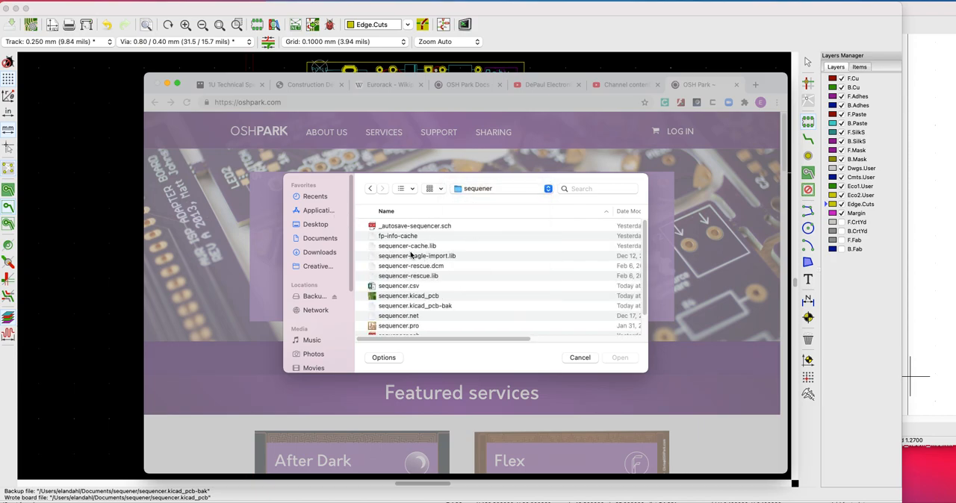
{"action": "scroll", "coordinate": [401, 265], "scroll_direction": "down", "scroll_amount": 3}
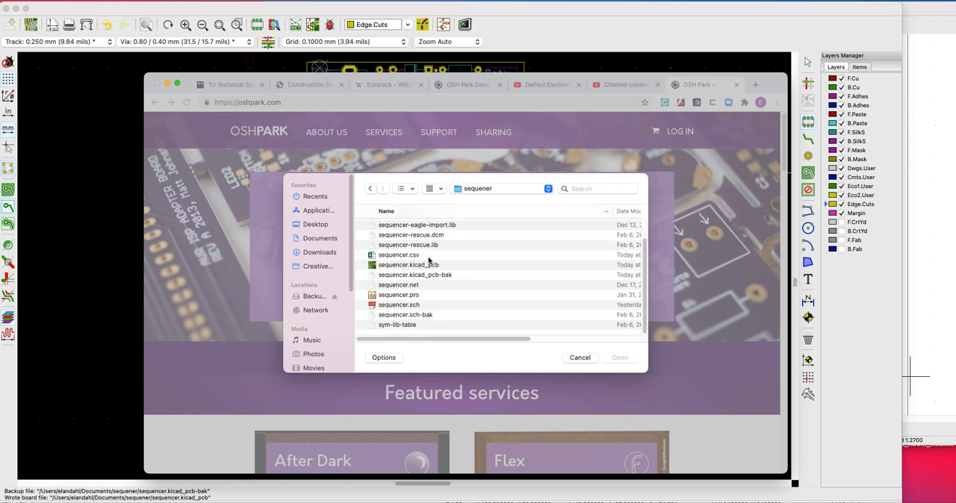
{"action": "scroll", "coordinate": [417, 272], "scroll_direction": "up", "scroll_amount": 2}
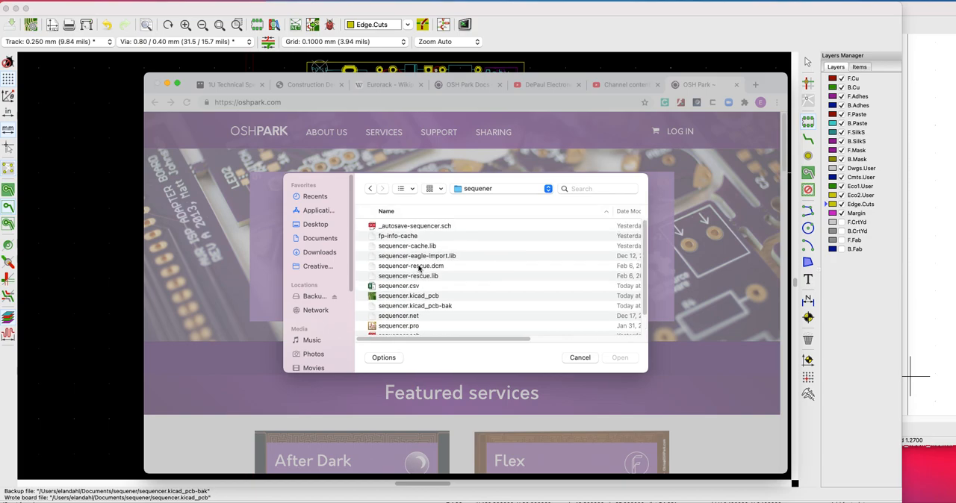
{"action": "left_click", "coordinate": [577, 358]}
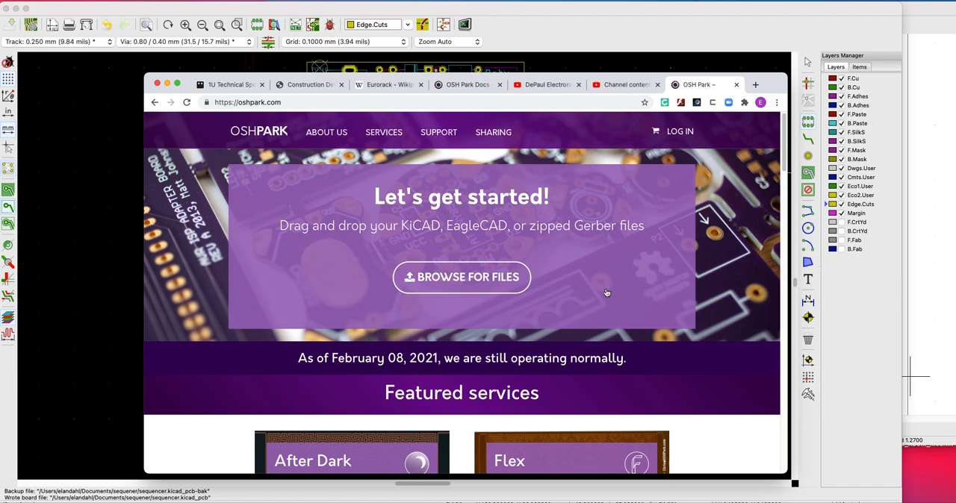
Upload sequencer.kicad_pcb from the sequener folder to OSH Park
{"action": "left_click", "coordinate": [469, 266]}
{"action": "left_click", "coordinate": [481, 188]}
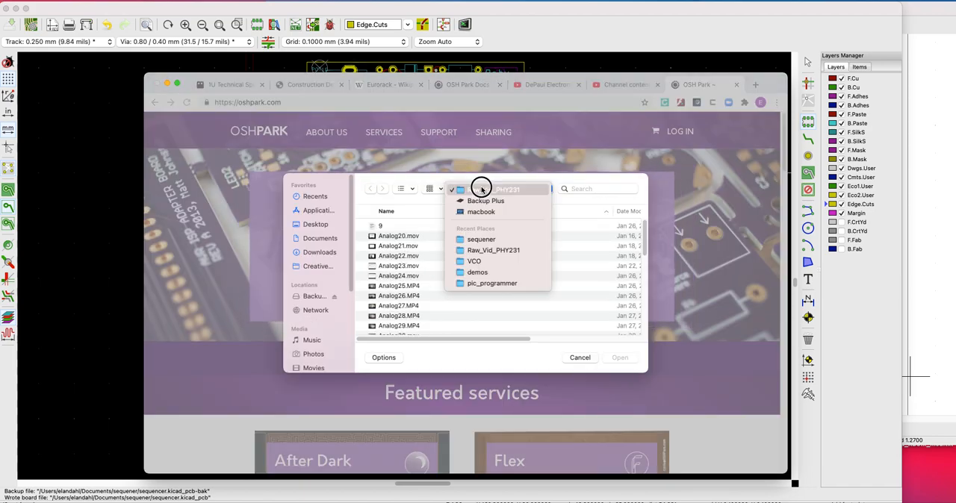
{"action": "left_click", "coordinate": [472, 239]}
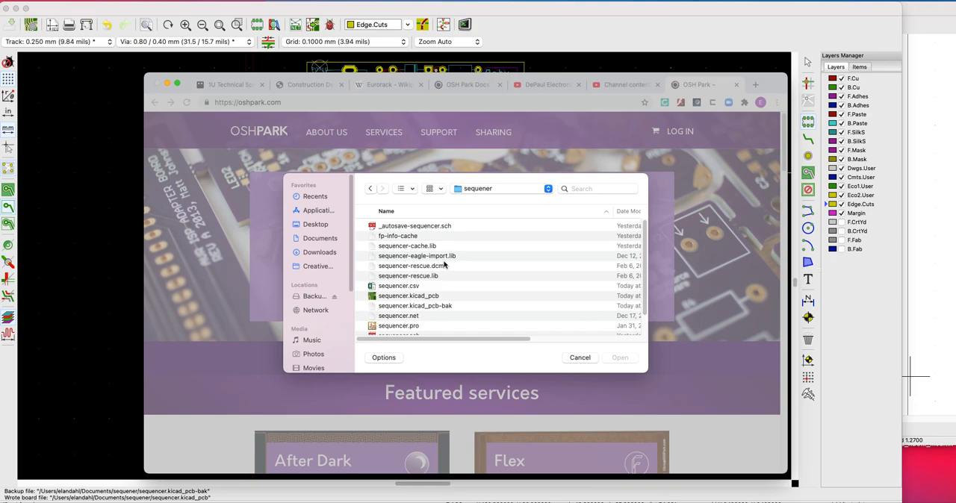
{"action": "left_click", "coordinate": [429, 297]}
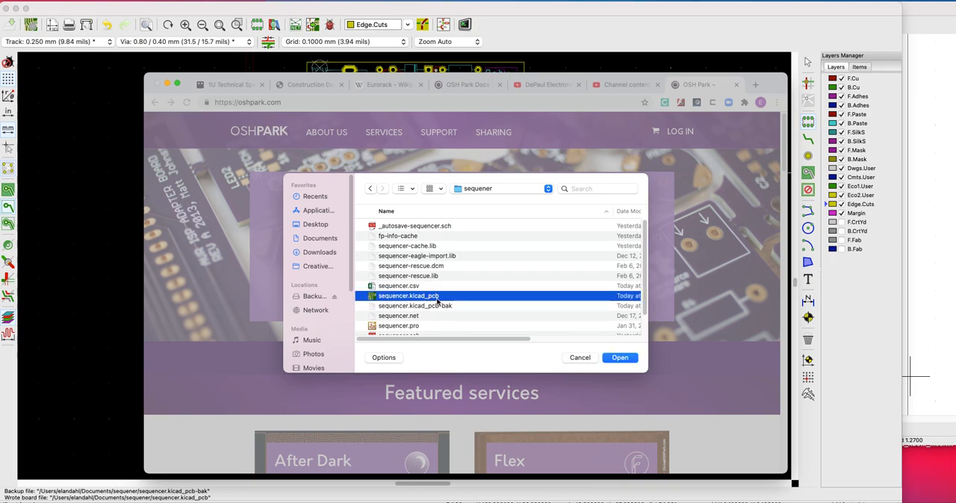
{"action": "left_click", "coordinate": [613, 359]}
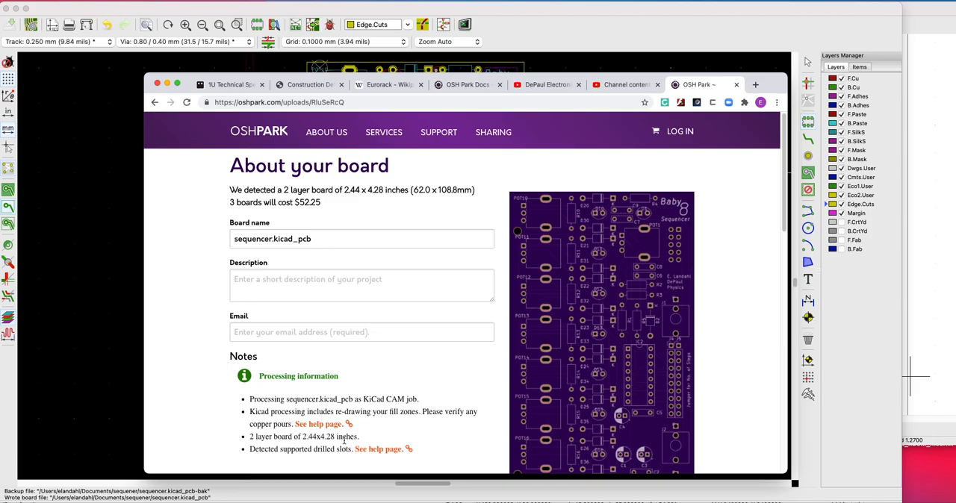
Examine the processing notes and the rendered top and bottom previews of the uploaded board
{"action": "scroll", "coordinate": [463, 425], "scroll_direction": "down", "scroll_amount": 1}
{"action": "scroll", "coordinate": [463, 425], "scroll_direction": "down", "scroll_amount": 4}
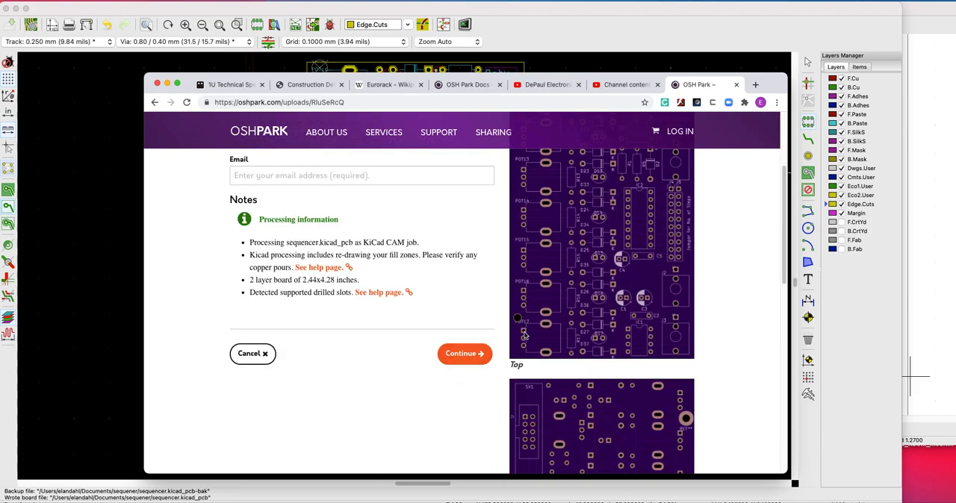
{"action": "scroll", "coordinate": [638, 386], "scroll_direction": "down", "scroll_amount": 10}
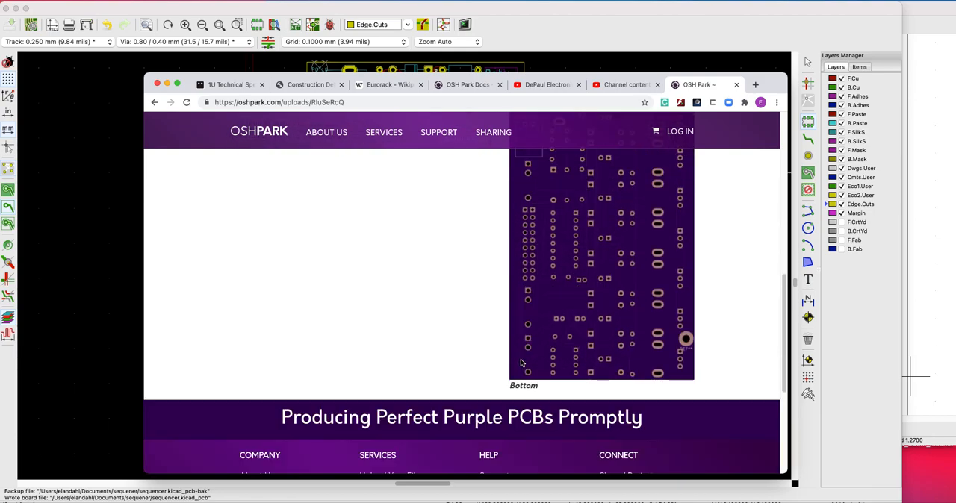
{"action": "scroll", "coordinate": [521, 363], "scroll_direction": "up", "scroll_amount": 6}
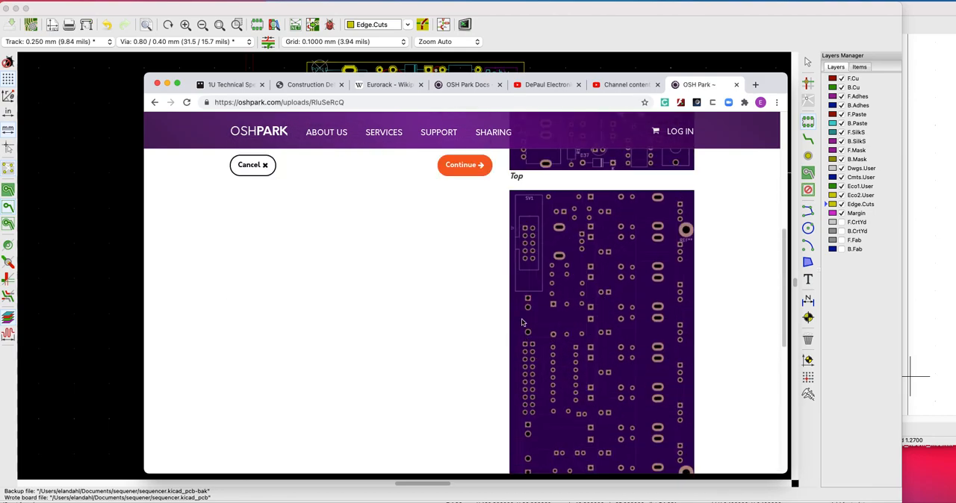
{"action": "scroll", "coordinate": [522, 326], "scroll_direction": "up", "scroll_amount": 4}
{"action": "scroll", "coordinate": [523, 326], "scroll_direction": "up", "scroll_amount": 7}
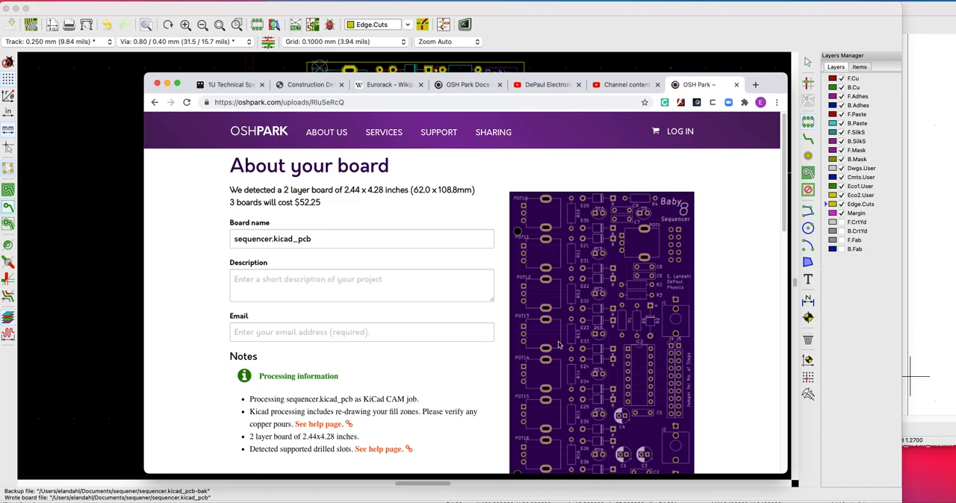